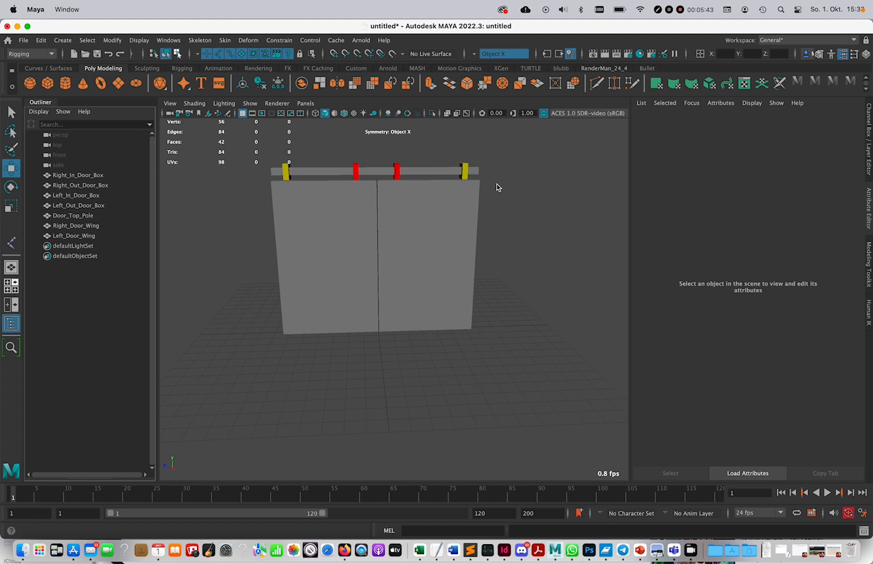
Examine the sliding door model and check which part each door box, top pole and wing object is.
mouse_move(505, 199)
left_mouse_down("alt")
mouse_move(435, 203)
mouse_move(530, 203)
mouse_move(506, 204)
left_mouse_up("alt")
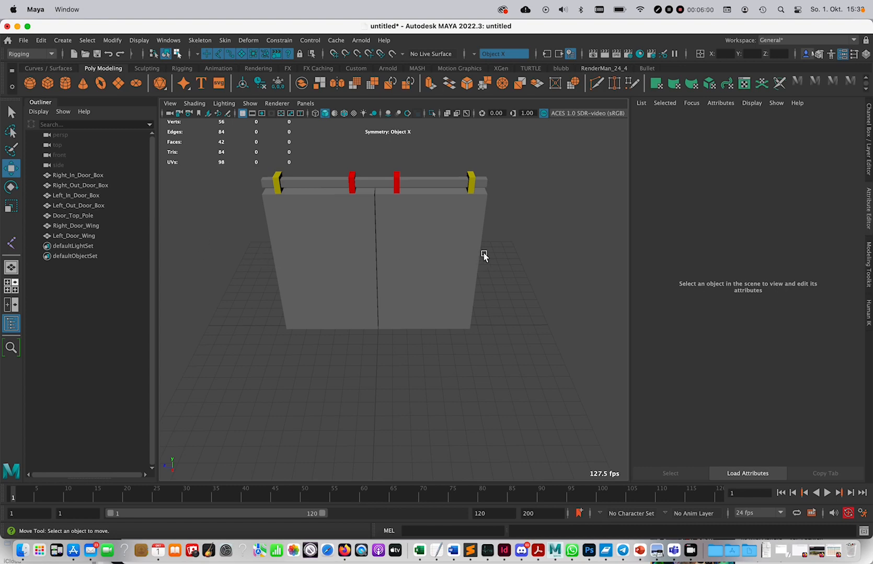
left_click_drag(519, 254, 522, 244, "alt")
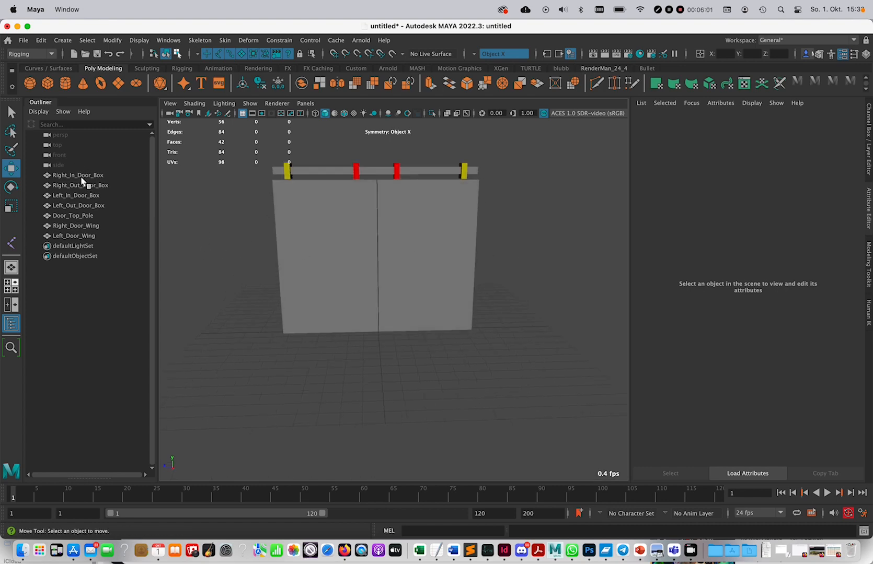
left_click(81, 178)
left_click(84, 185)
left_click(86, 195)
left_click(87, 205)
left_click(90, 216)
left_click(92, 225)
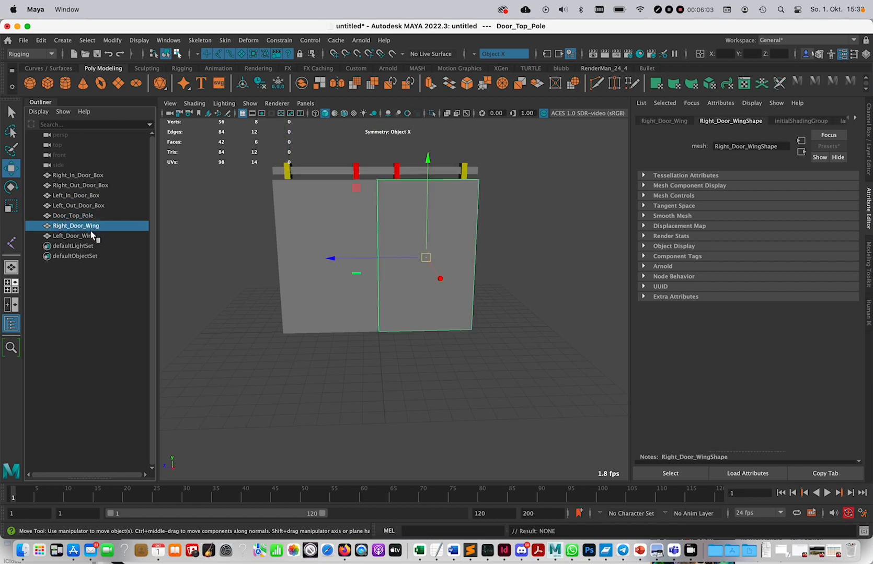
Group all seven door meshes, from Right_In_Door_Box to Left_Door_Wing, name the group Door_Mesh_GRP and check its contents.
left_click(93, 235)
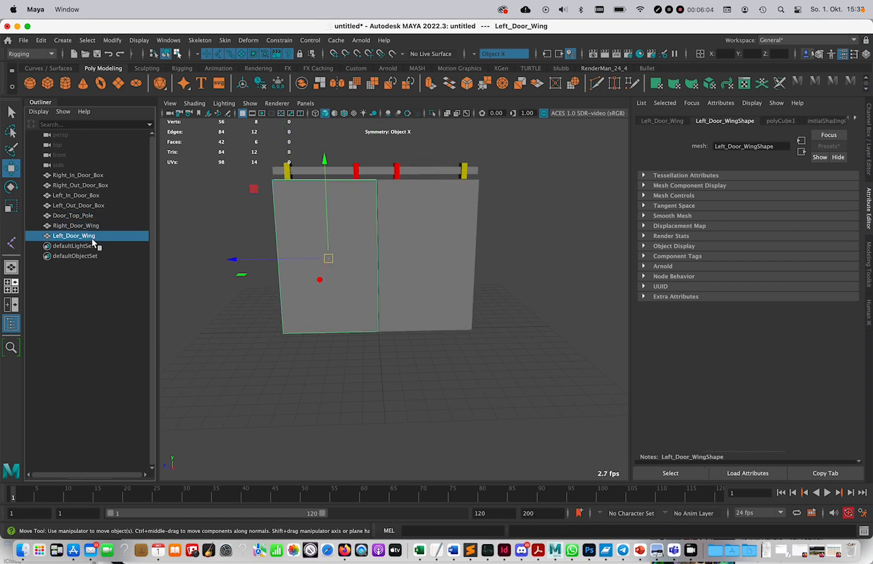
left_click(80, 175, "shift")
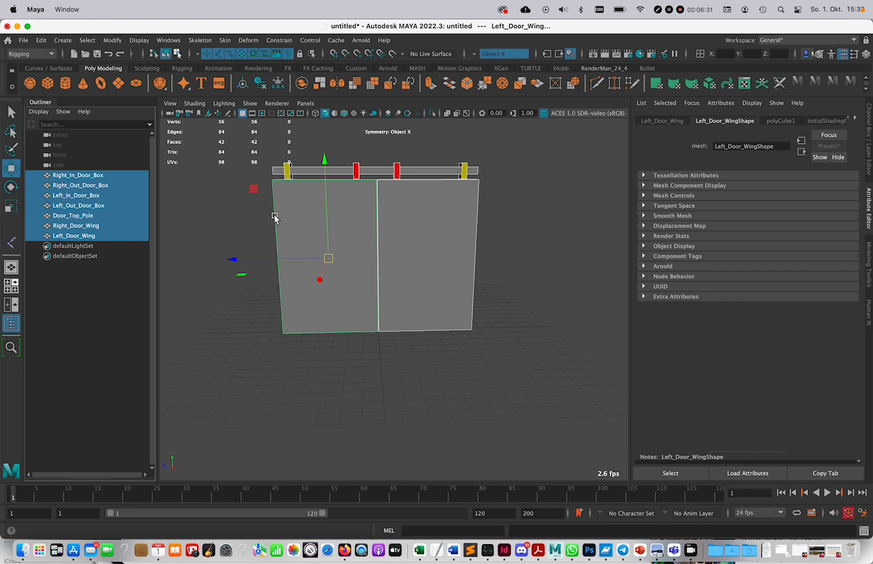
key("super+g")
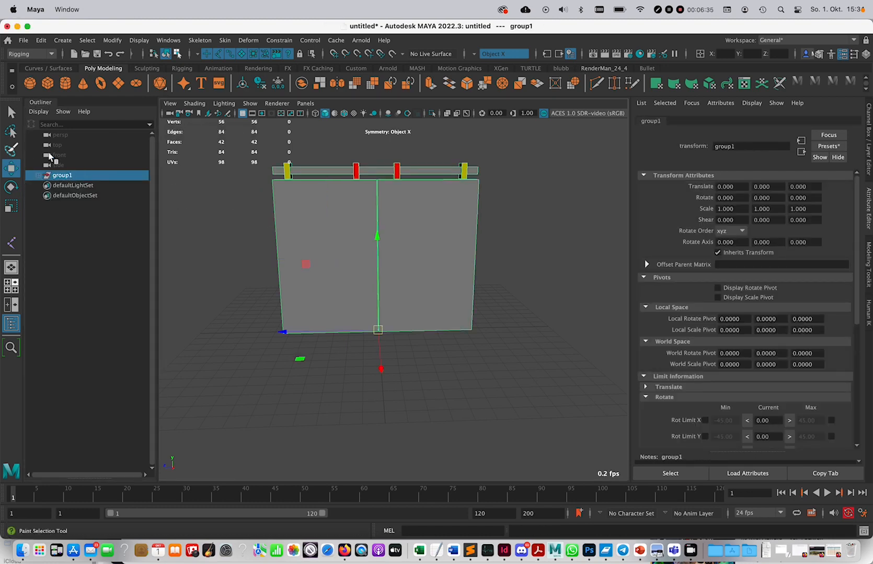
double_click(62, 176)
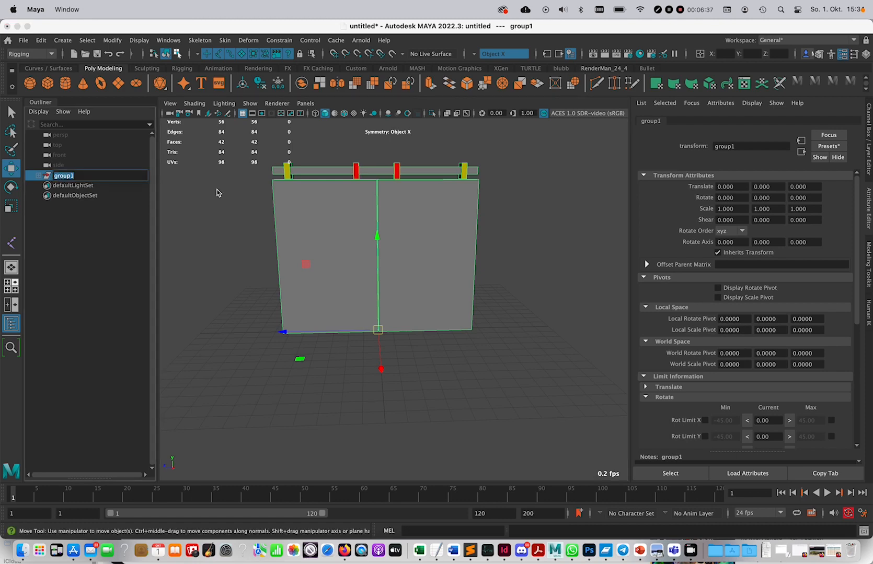
type("Door")
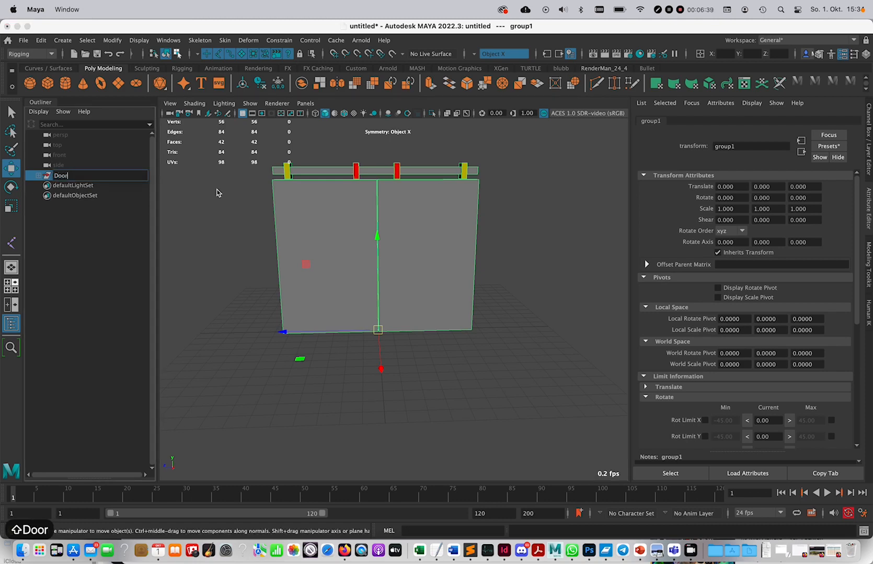
type("_Mesh_GRP")
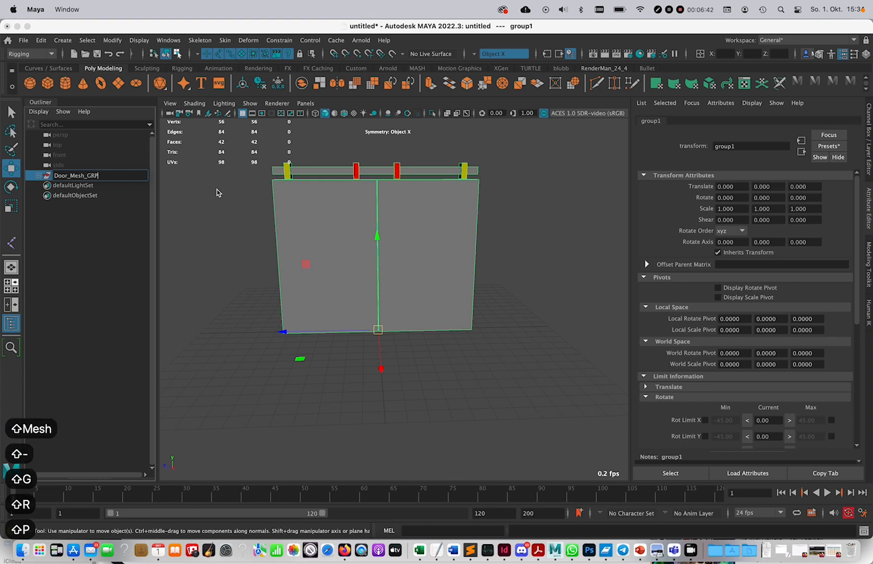
key("Return")
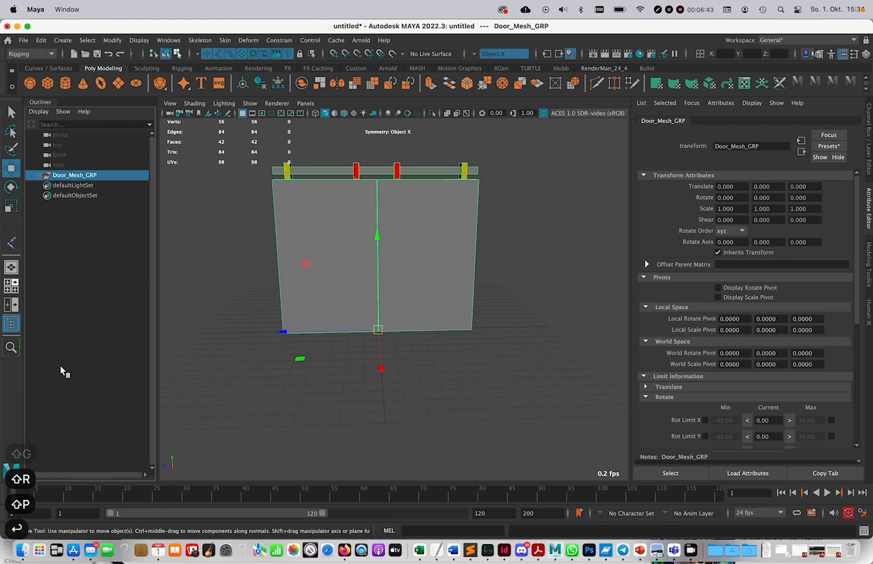
left_click(39, 175)
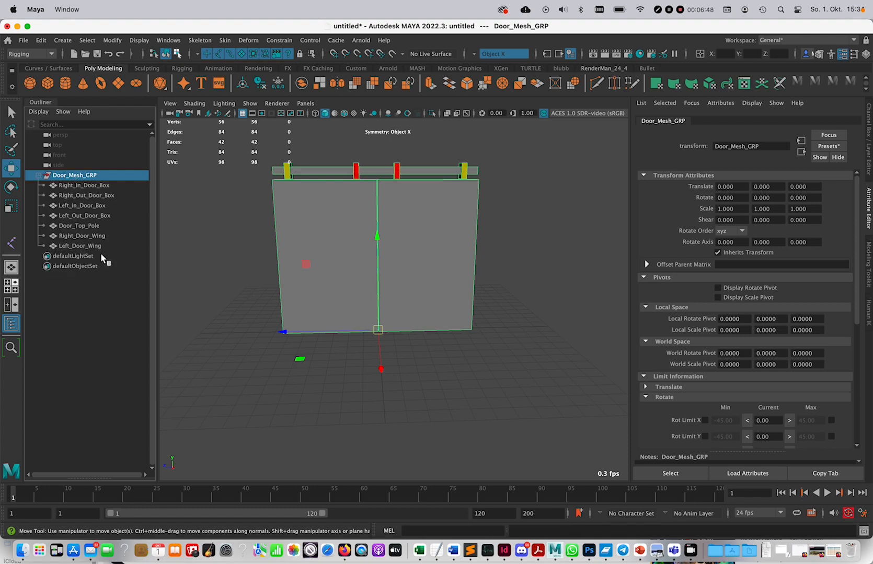
left_click(39, 176)
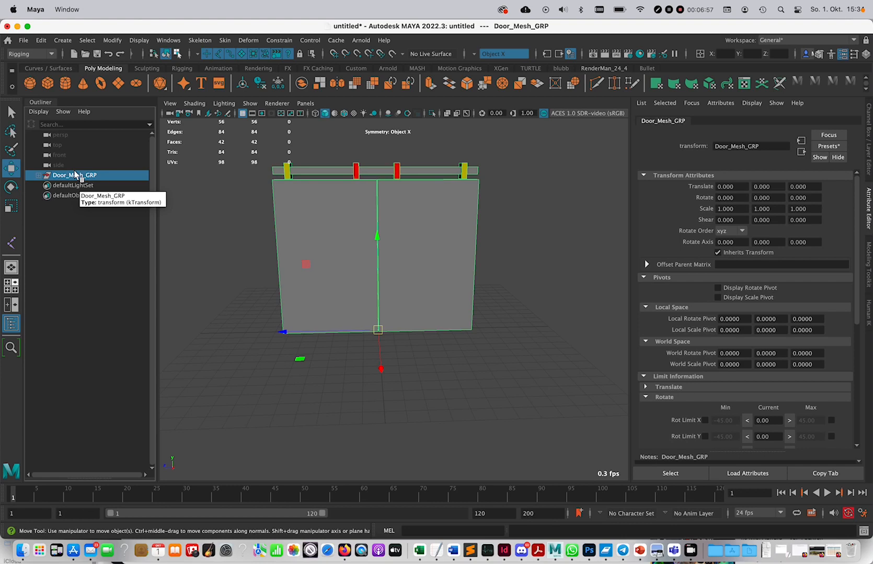
Put Door_Mesh_GRP inside a new parent group named Door_Master_GRP.
key("super+g")
double_click(69, 178)
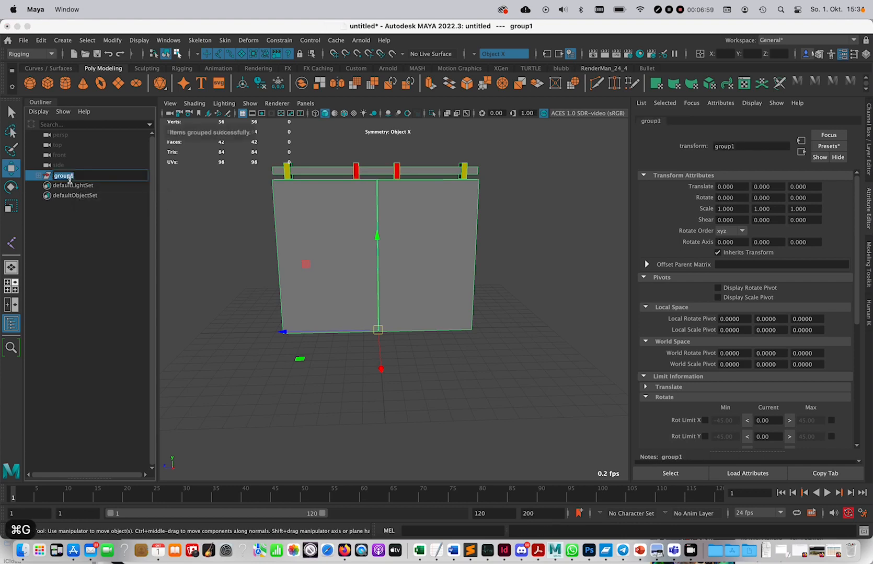
type("Door")
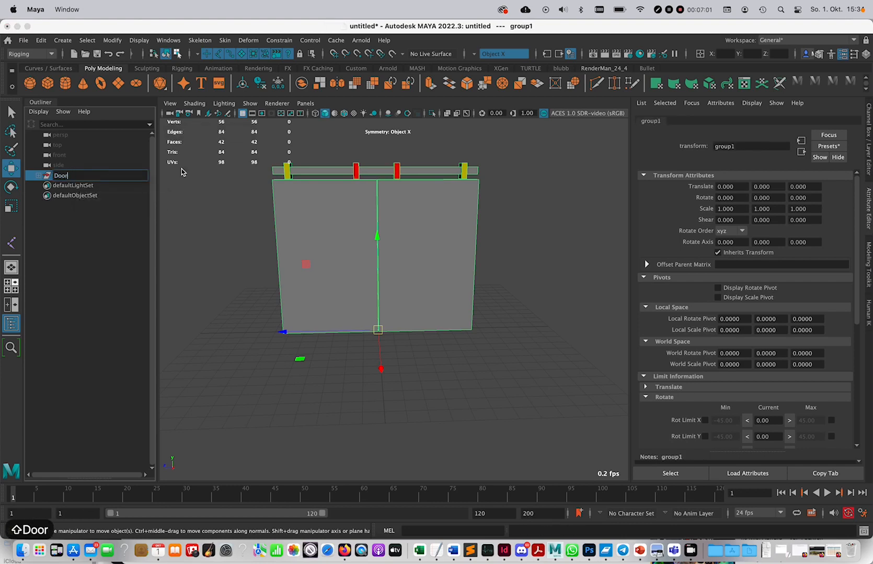
type("_Master_")
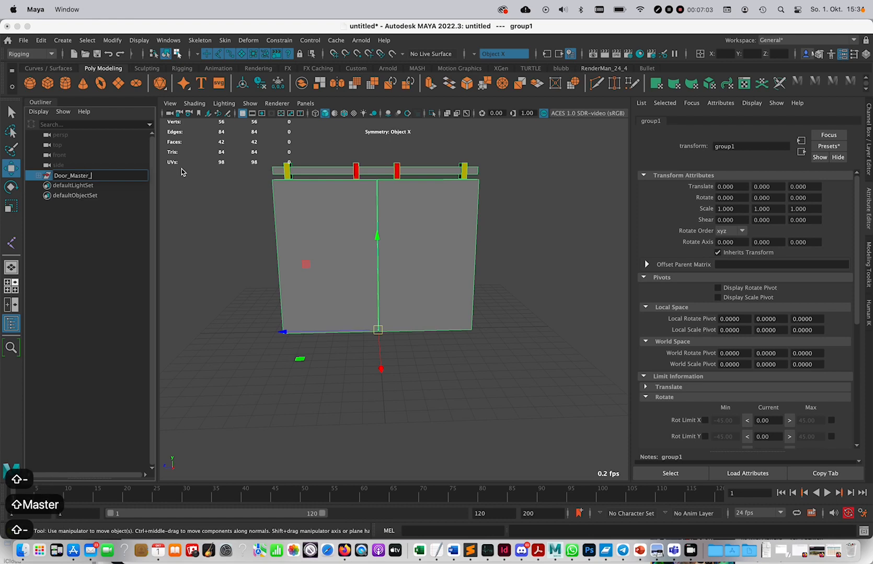
type("GRP")
key("Return")
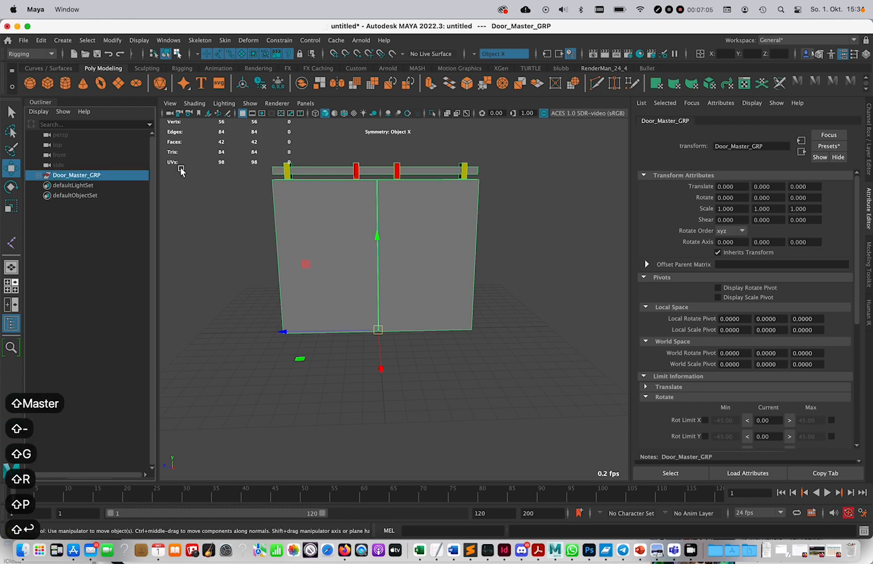
Expand Door_Master_GRP and Door_Mesh_GRP to check the nested hierarchy, selecting the mesh group and its parent.
left_click(39, 175)
left_click(46, 186)
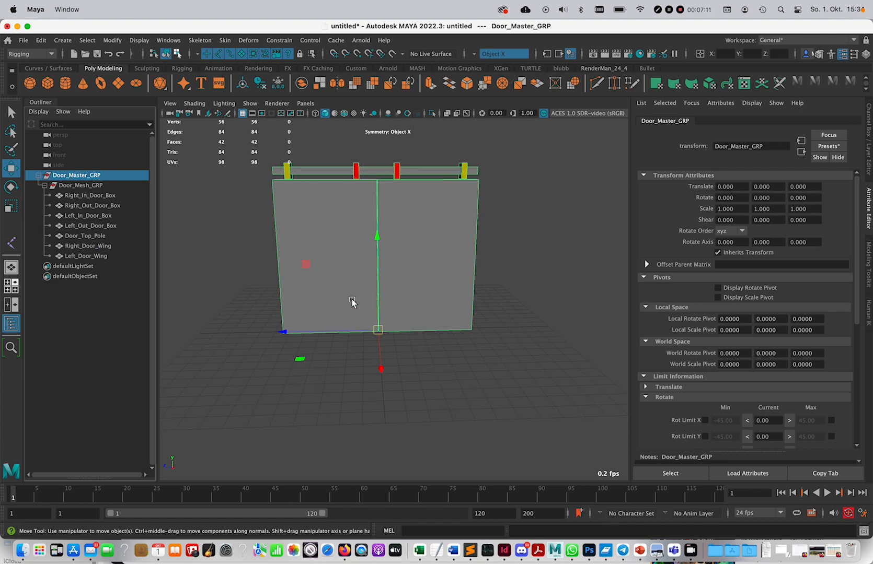
left_click(67, 186)
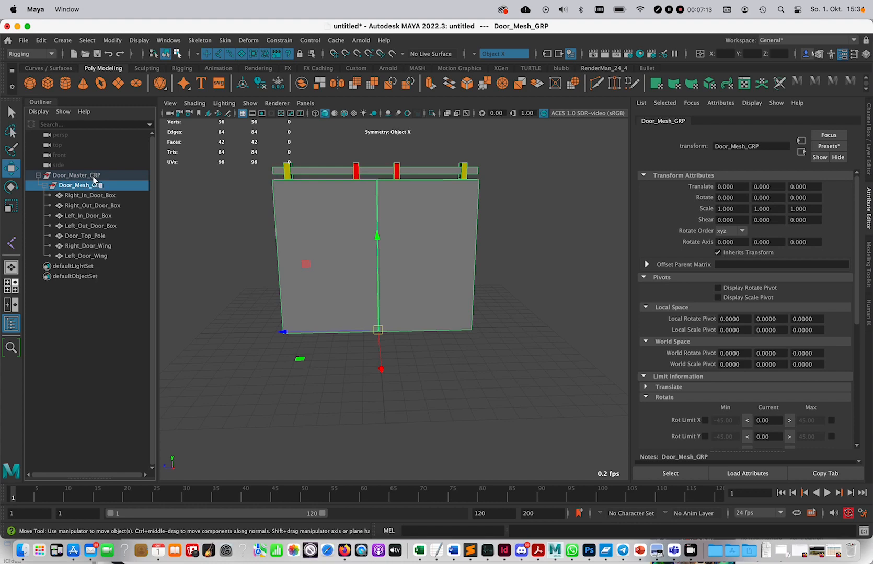
key("Up")
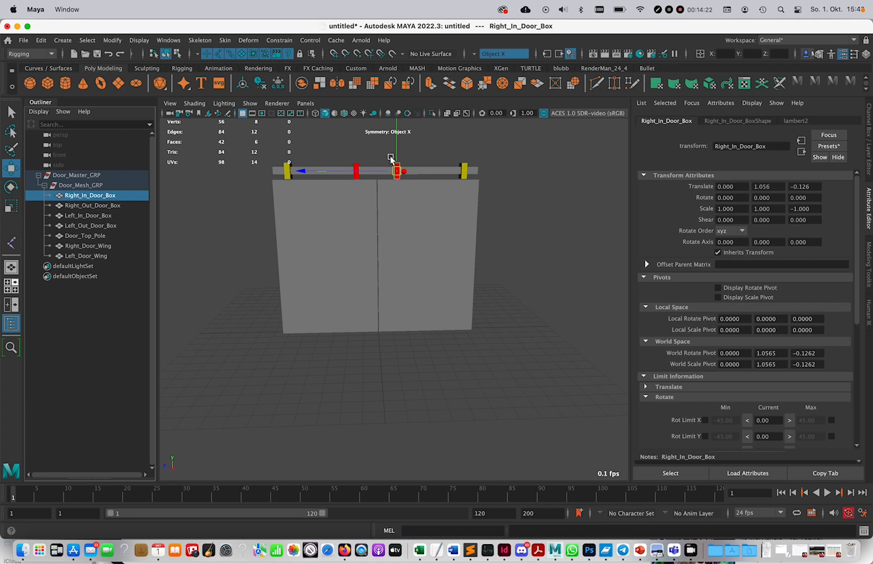
Open the Script Editor and create a new empty Python script.
left_click(864, 532)
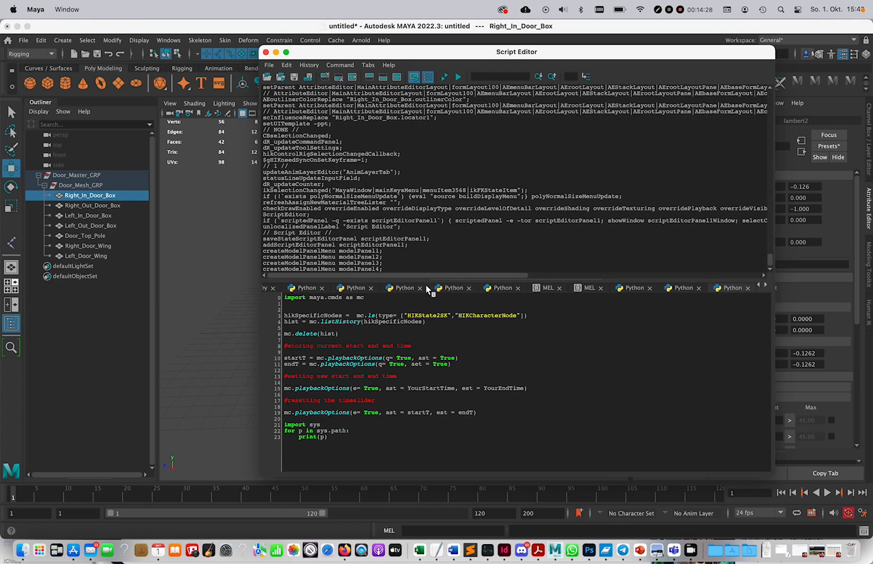
left_click(765, 286)
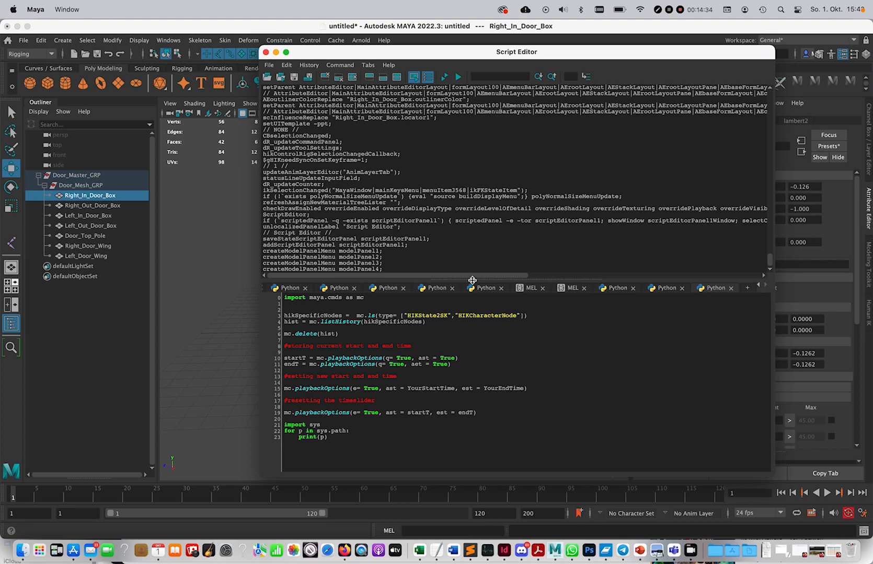
left_click(747, 288)
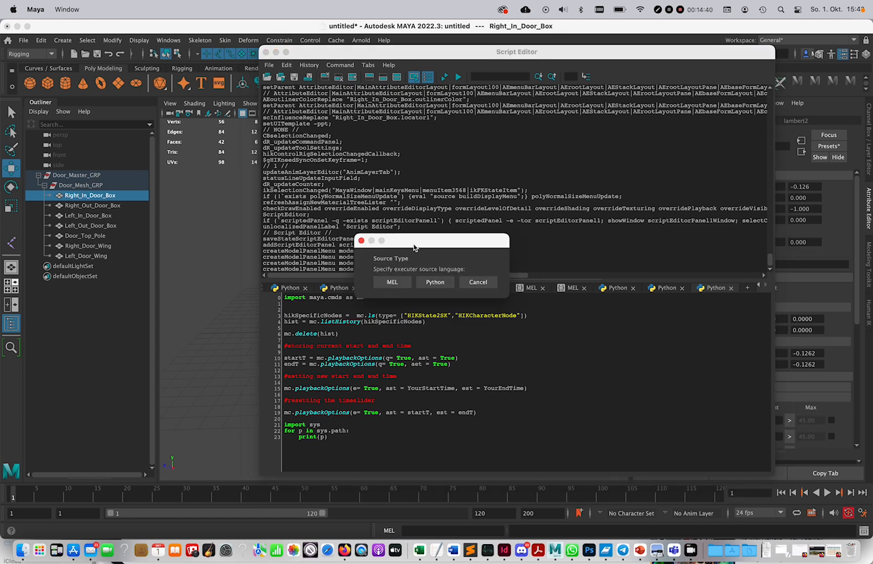
left_click(434, 283)
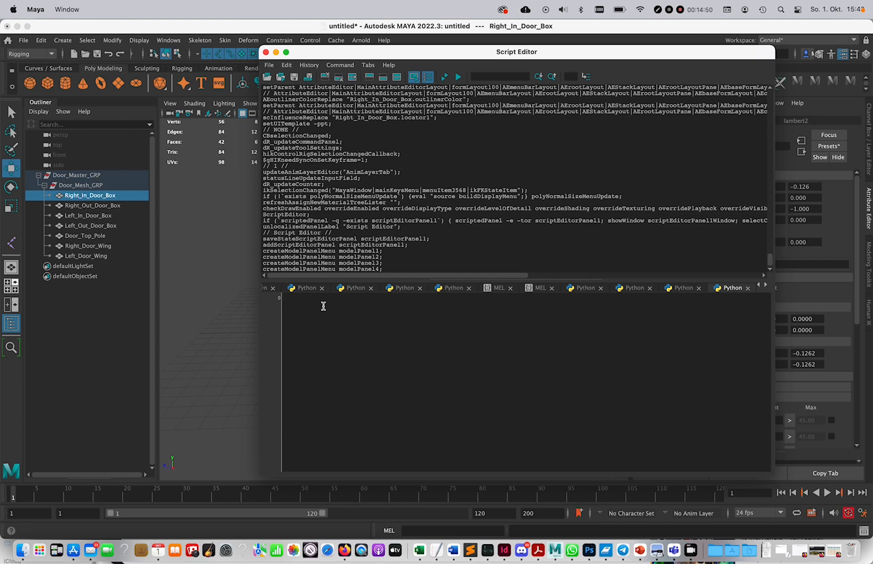
Write the import line "import maya.cmds as mc" at the start of the script, followed by a blank line.
type("import ")
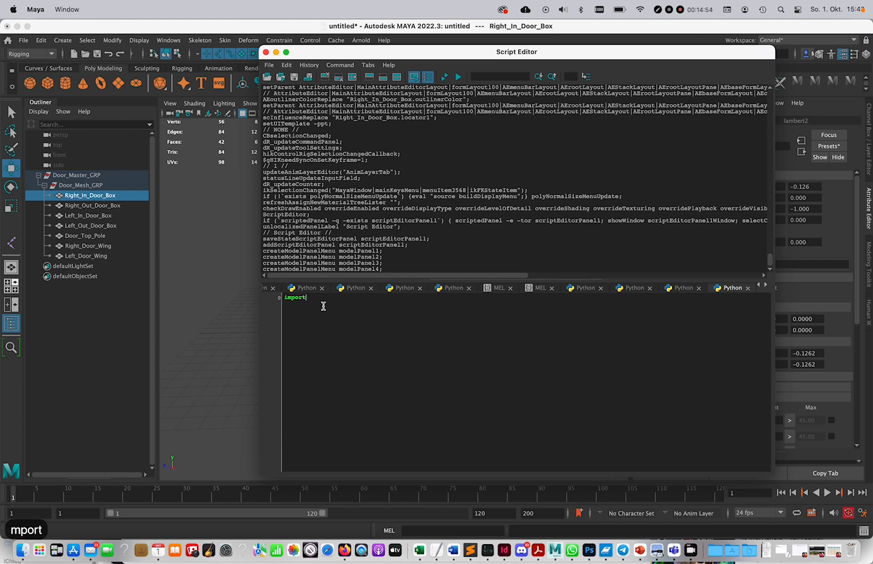
type("m")
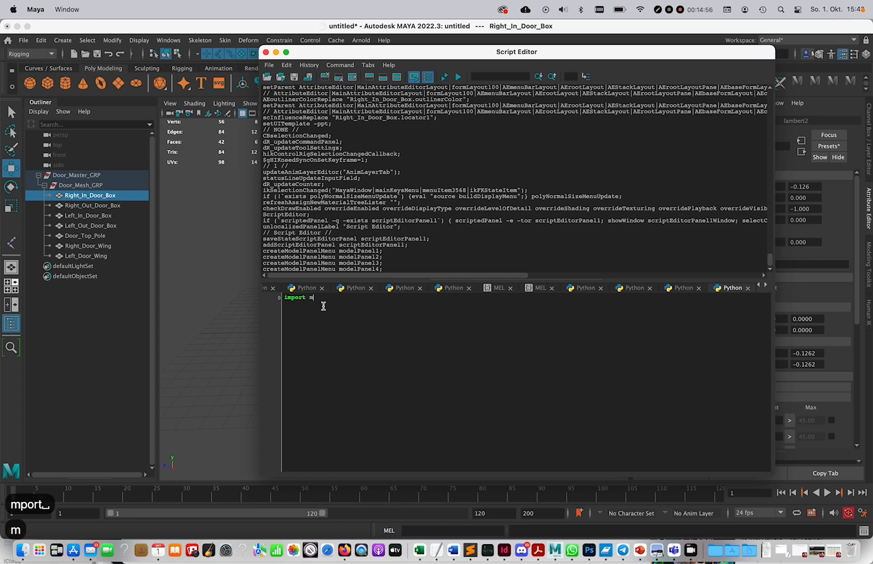
type("aya")
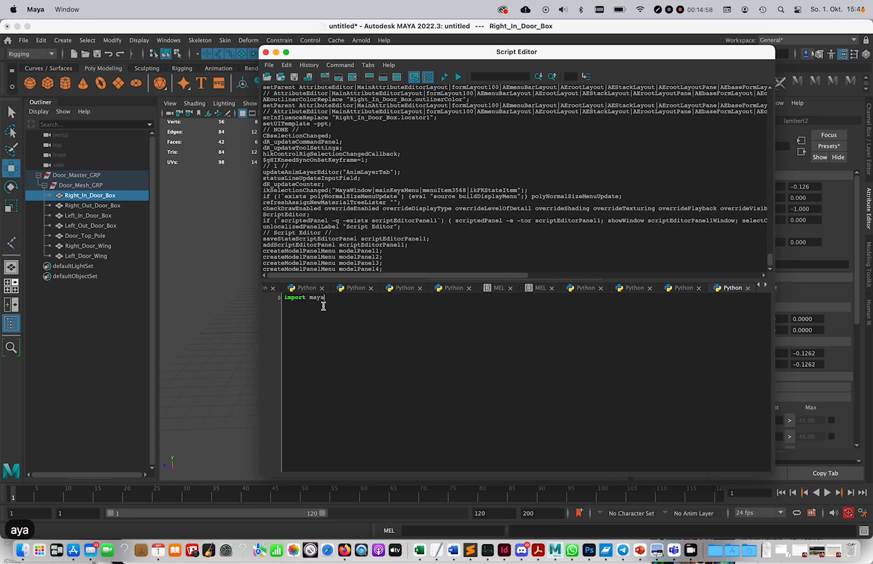
type(".cm")
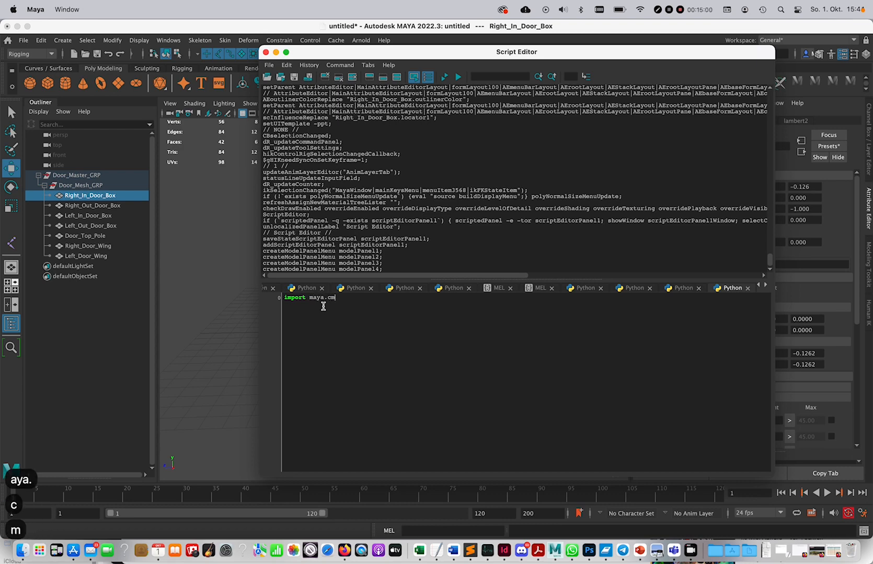
type("ds as mc")
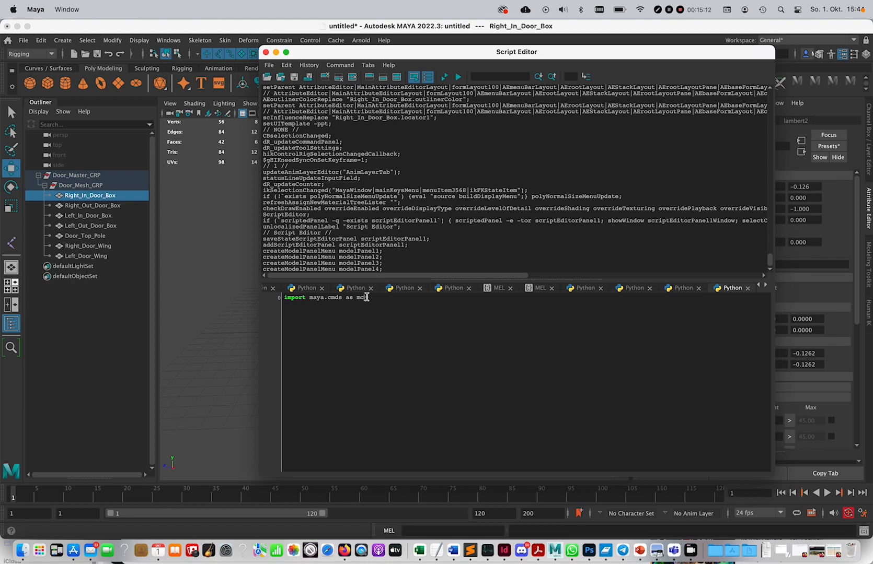
key("Return")
key("Return")
Store the current selection in a variable with the line "sel = mc.ls(sl = True)".
type("s")
key("BackSpace")
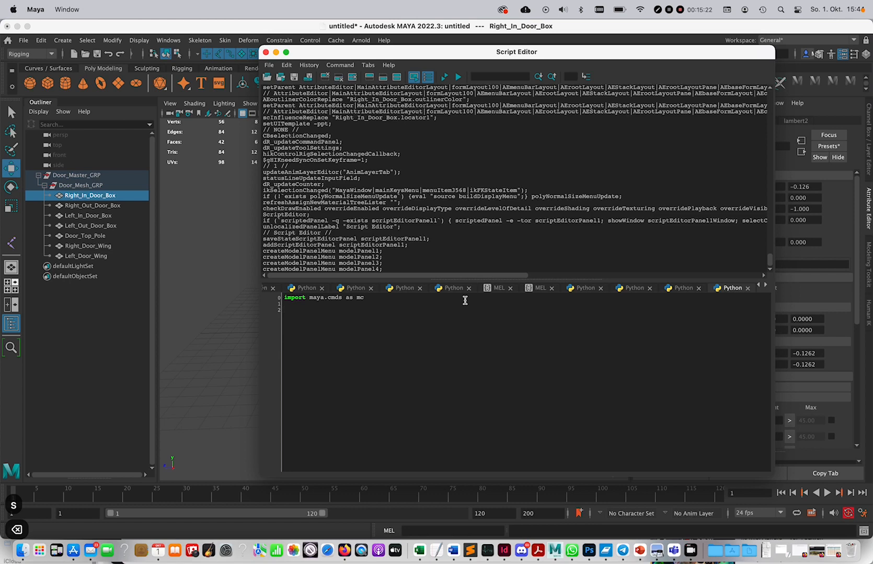
type("sel")
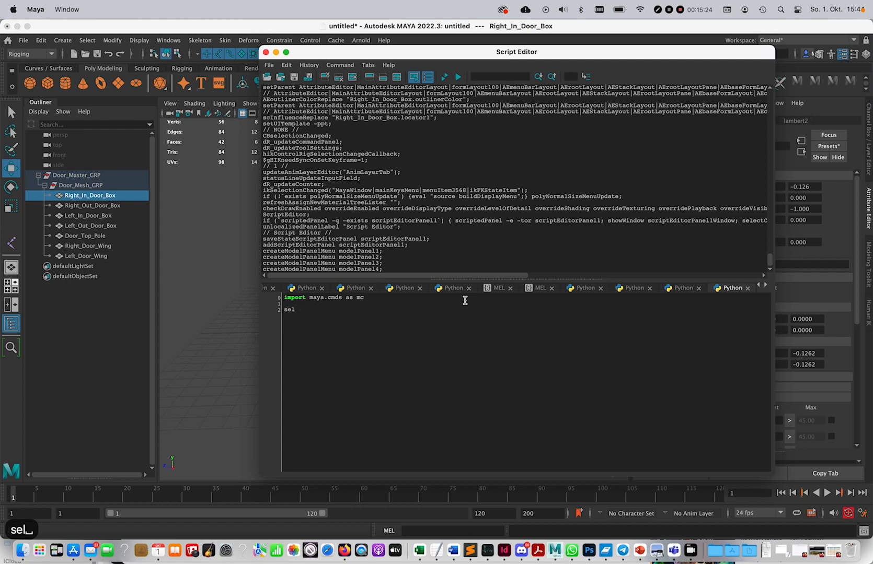
type(" = mc.ls()")
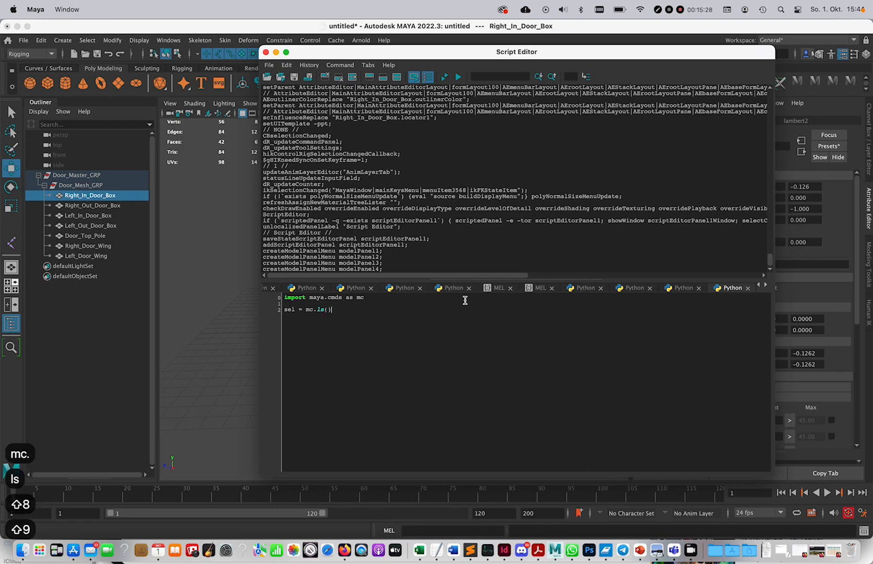
key("Left")
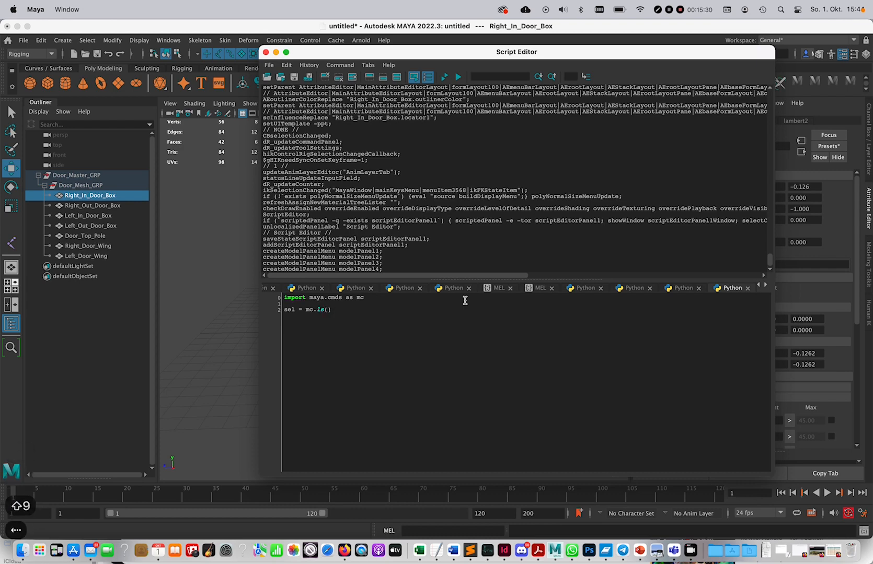
type("sl = Tu")
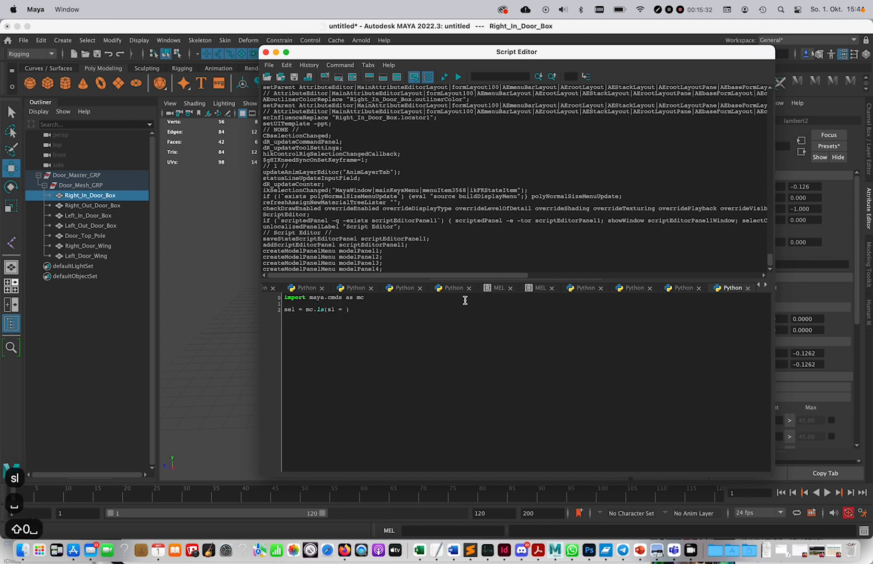
type("re")
key("BackSpace")
key("BackSpace")
key("BackSpace")
type("r")
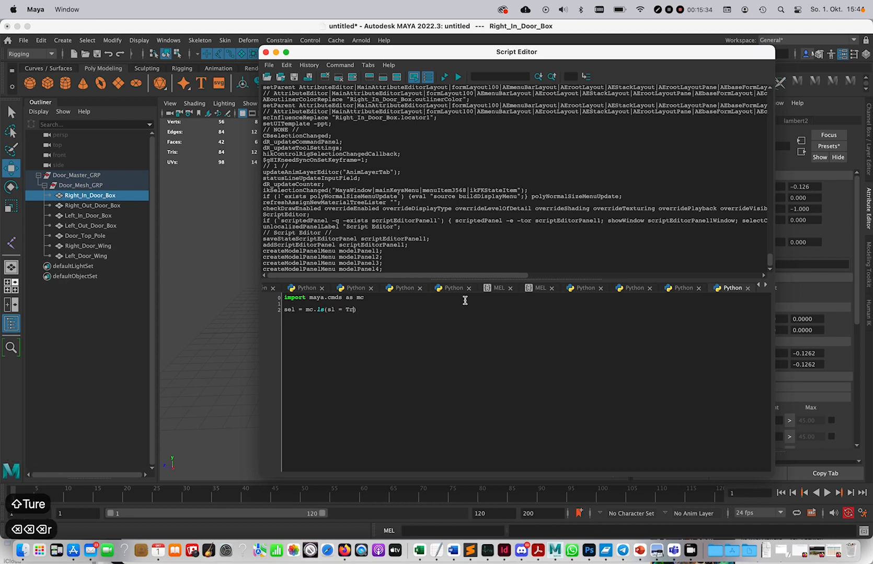
type("ue")
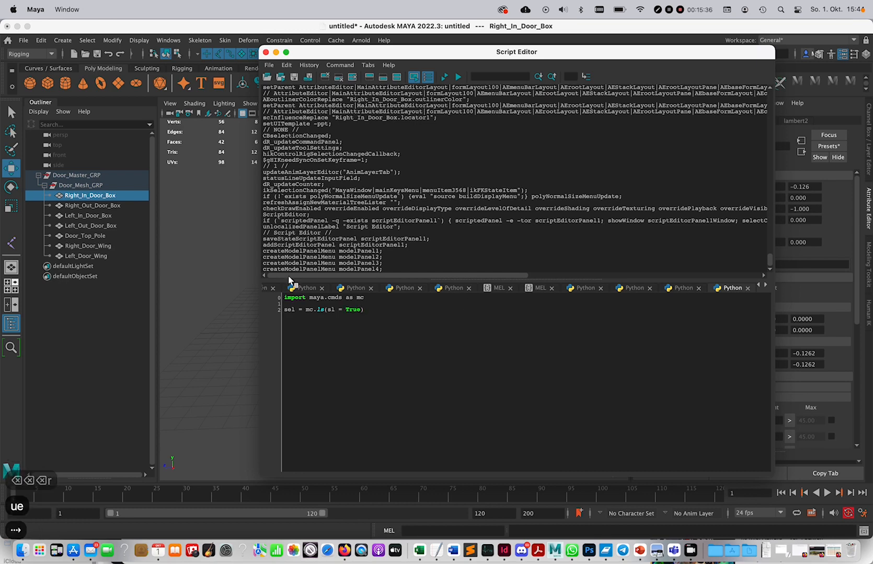
Below the selection variable, leave a blank line and start a loop over the selected objects with "for s in sel:".
double_click(331, 309)
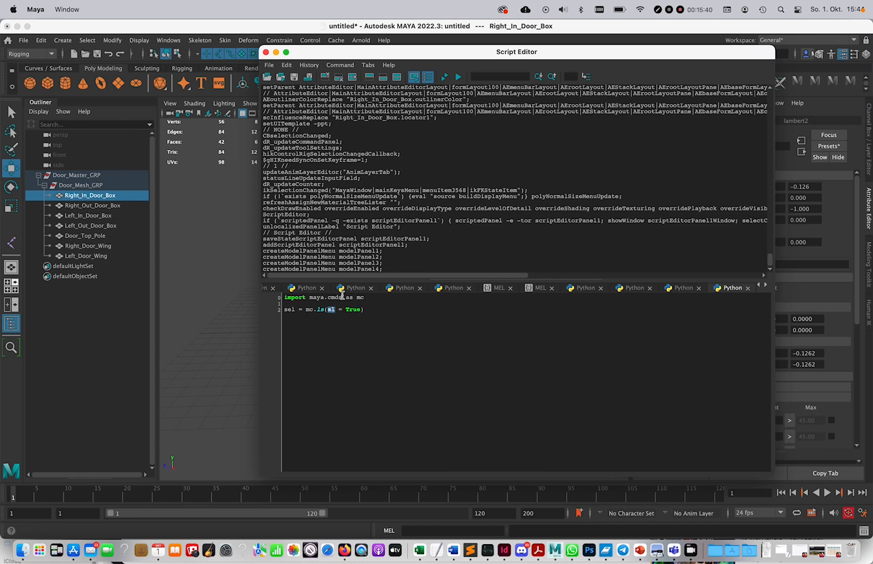
left_click(380, 311)
key("Return")
key("Return")
type("for s ")
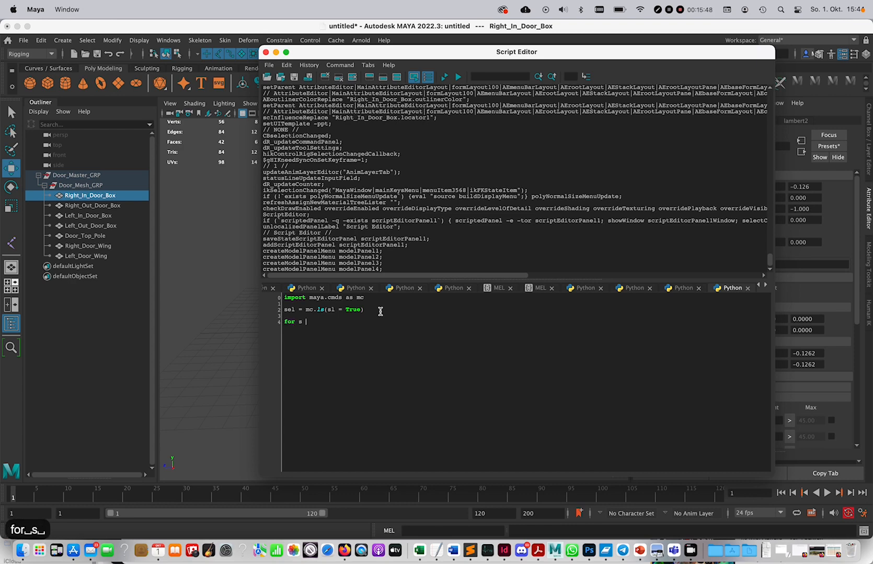
type("in sel:")
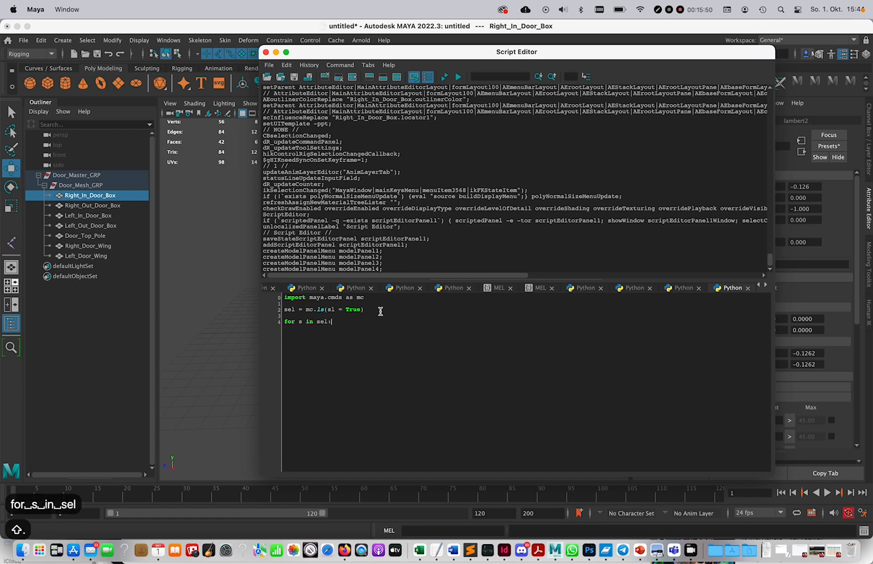
key("Return")
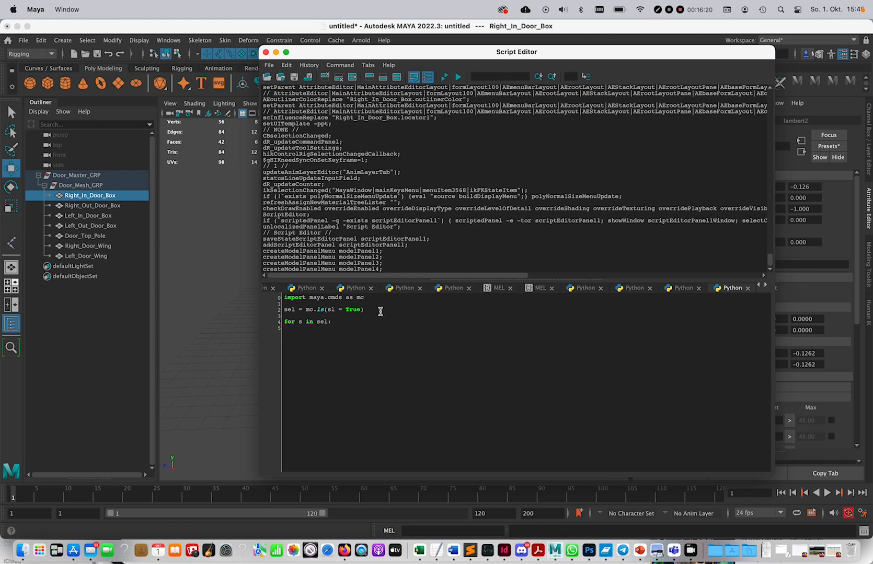
Inside the loop, clear the selection with the line "mc.select(cl = True)".
type("mc.select()")
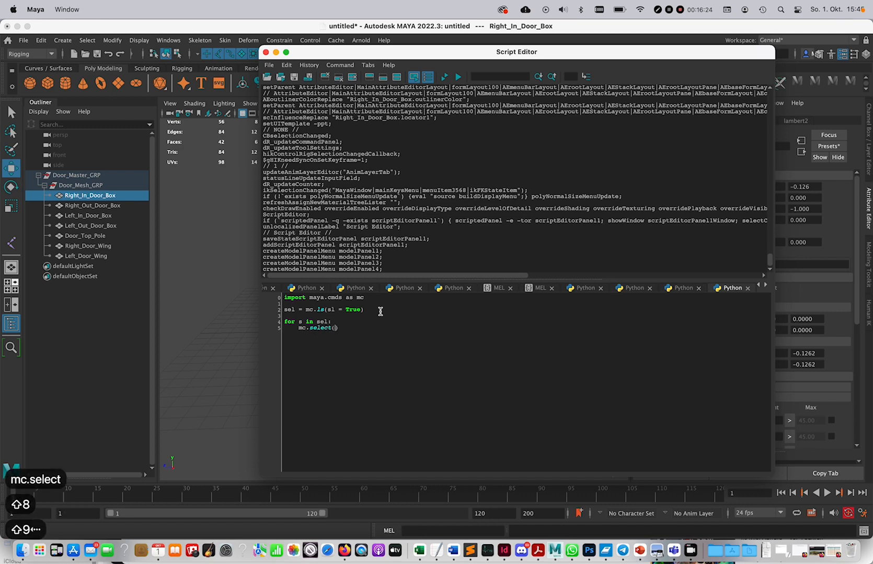
key("Left")
type("cl = True")
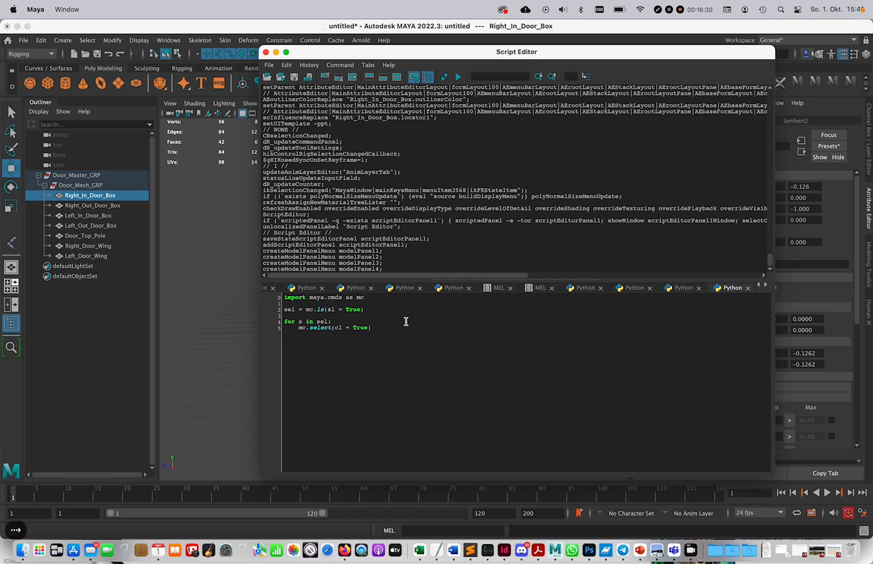
key("End")
On the next line of the loop, store a new joint in a variable with "jnt = mc.joint()".
key("Return")
type("jn")
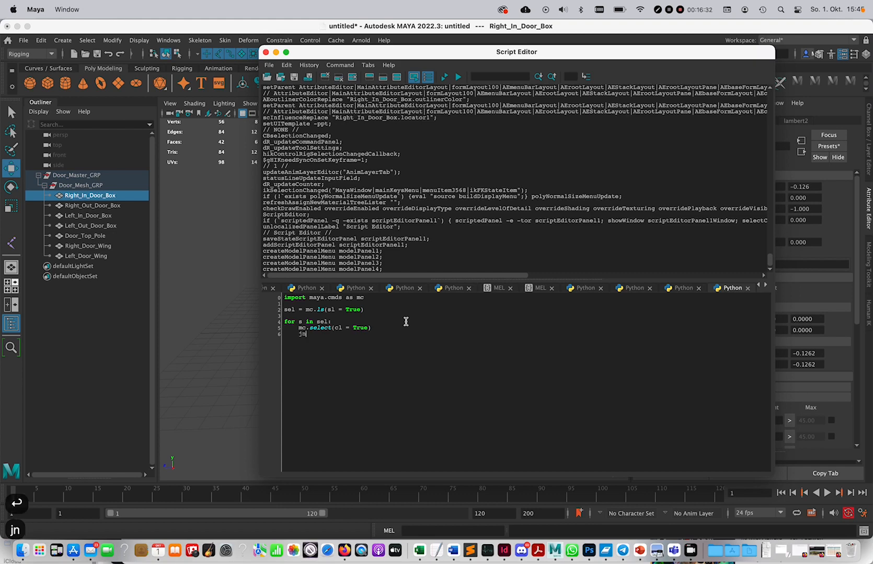
type("t = ")
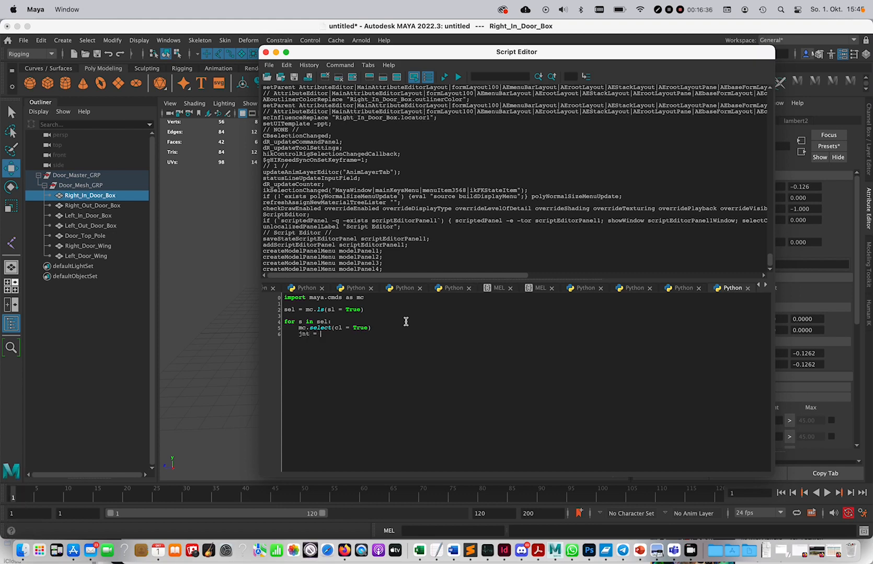
type("mc.")
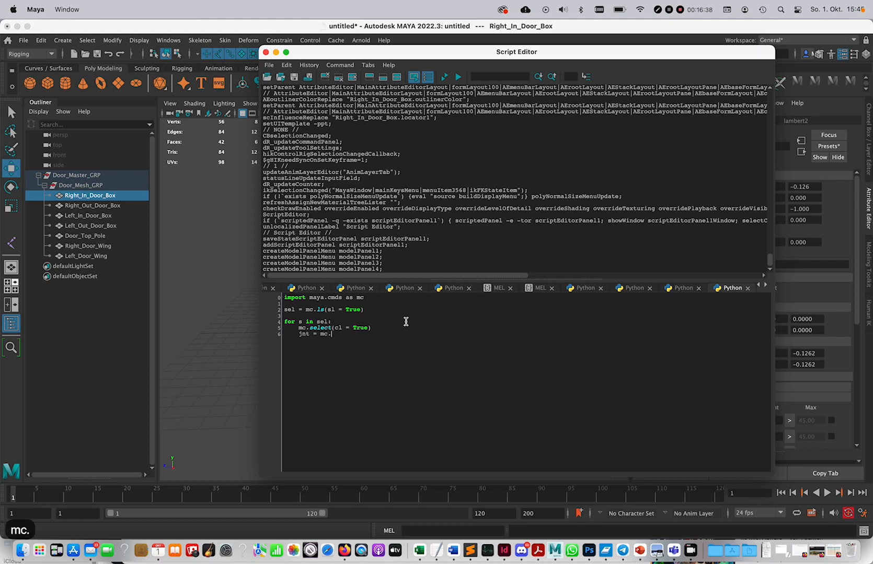
type("joint")
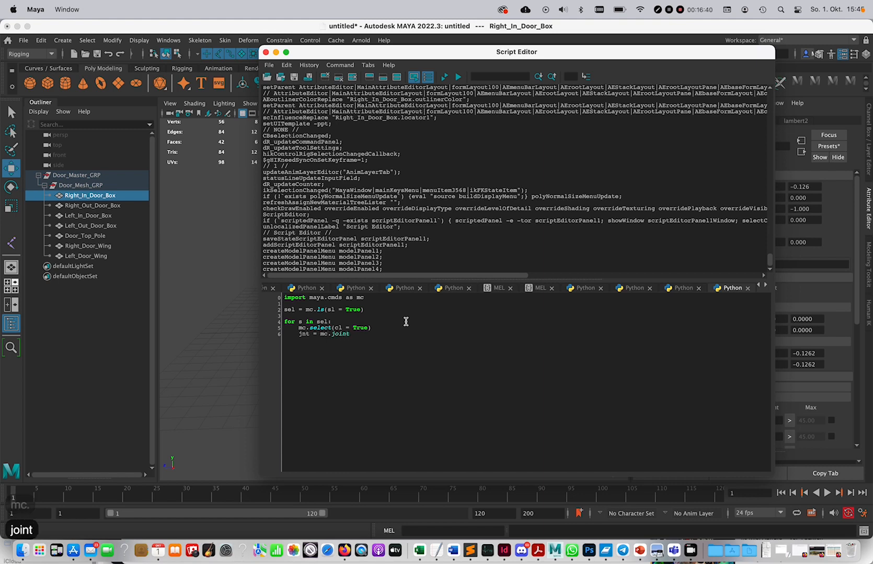
type("()")
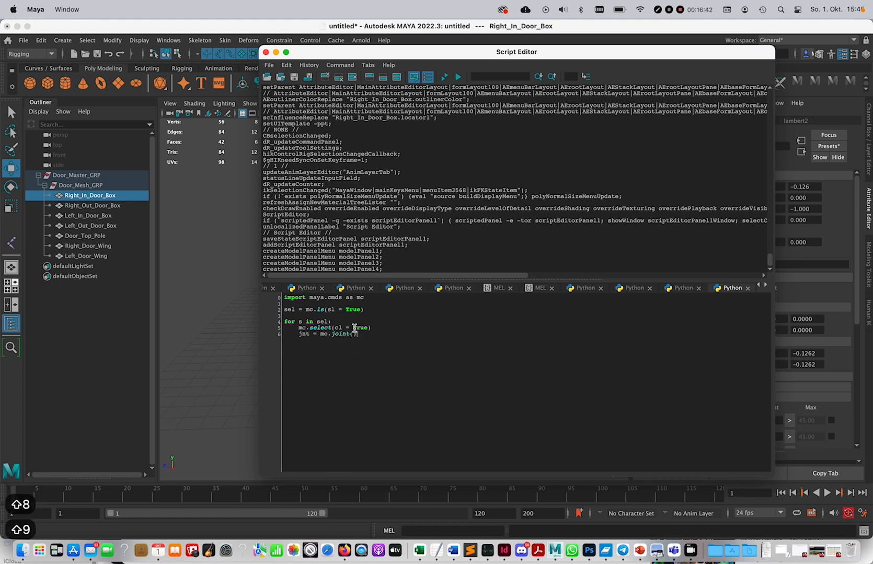
Give the joint call the name argument n= "{0}_JNT".
type("n")
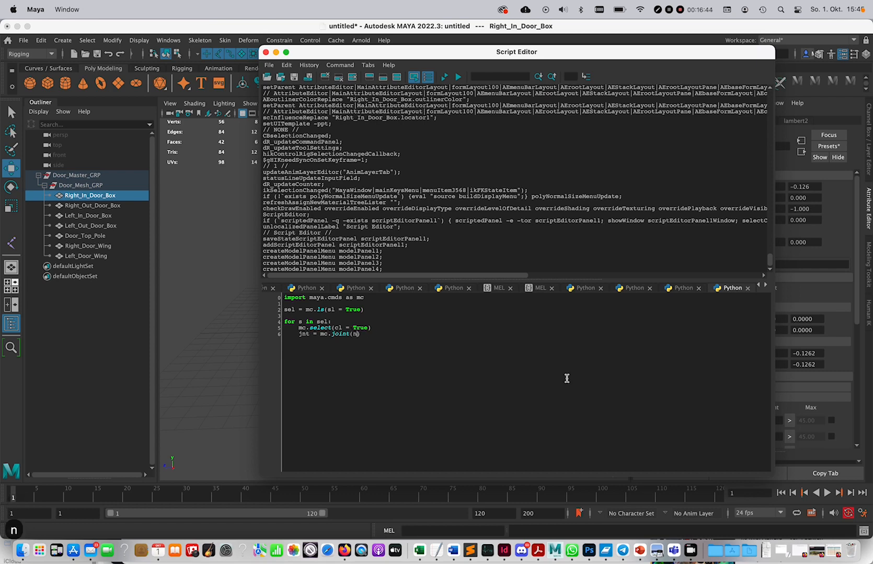
type("= ")
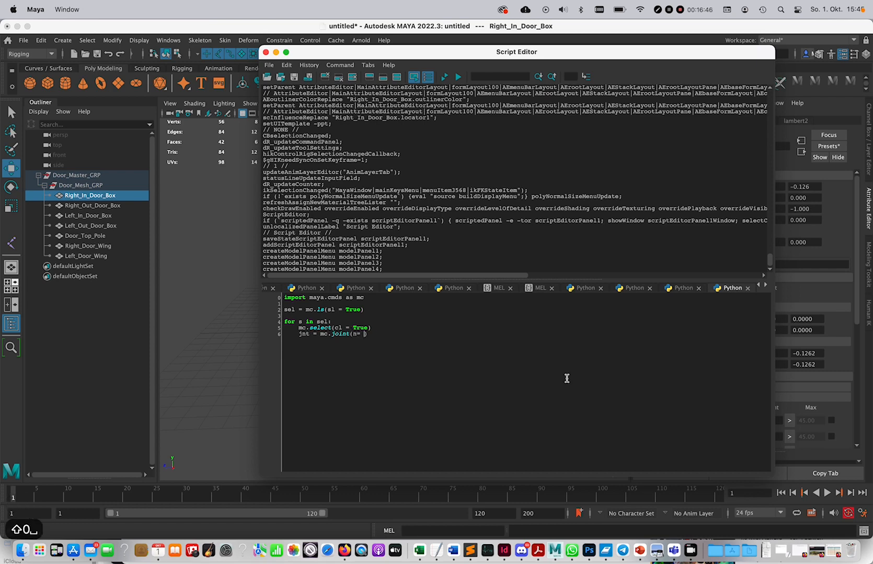
type("\"\"")
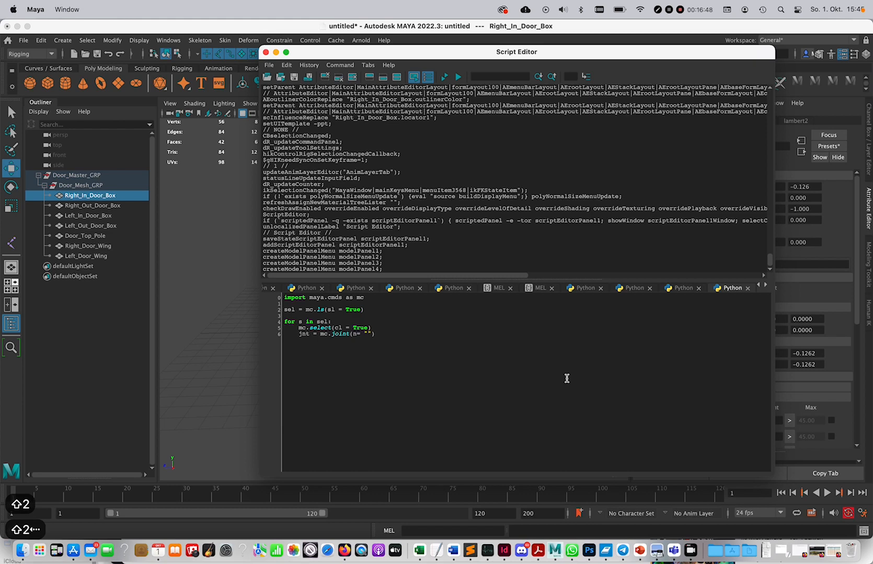
type("{}")
key("Left")
type("0")
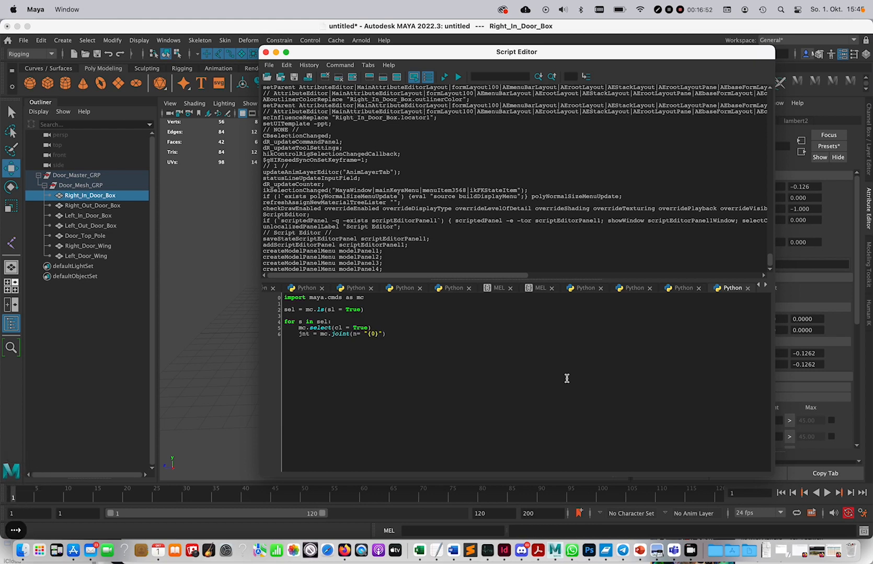
key("Right")
type("_JNT")
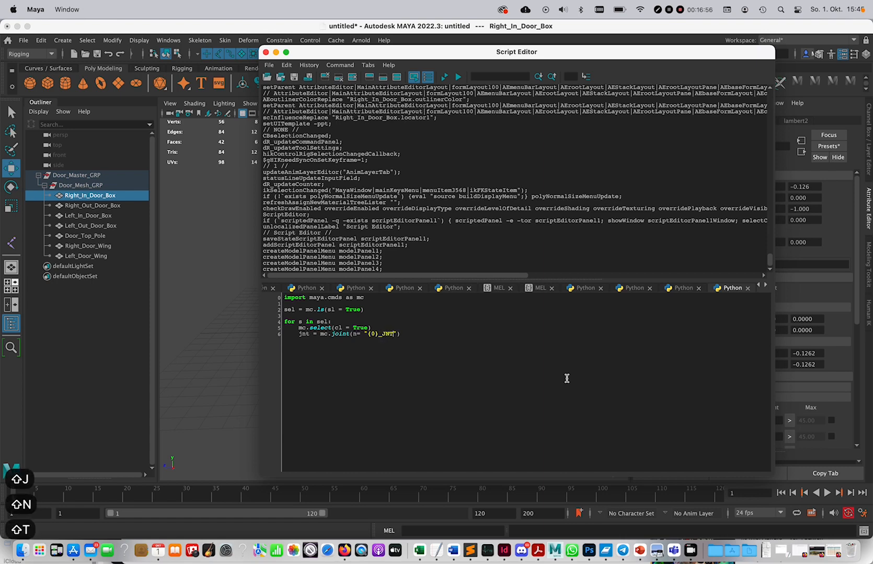
Fill the joint name's {0} placeholder with the loop object by appending .format(s) to the name string.
double_click(373, 333)
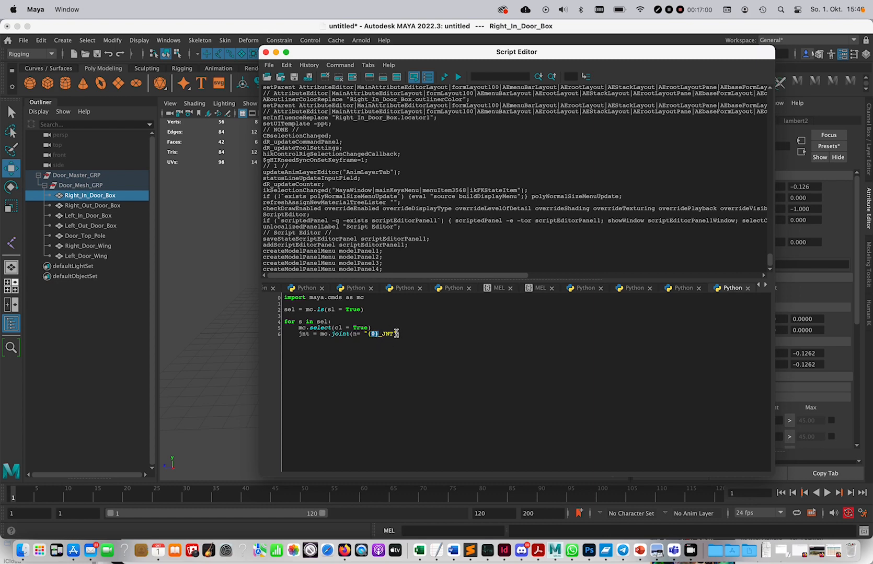
left_click(398, 334)
type(".format()")
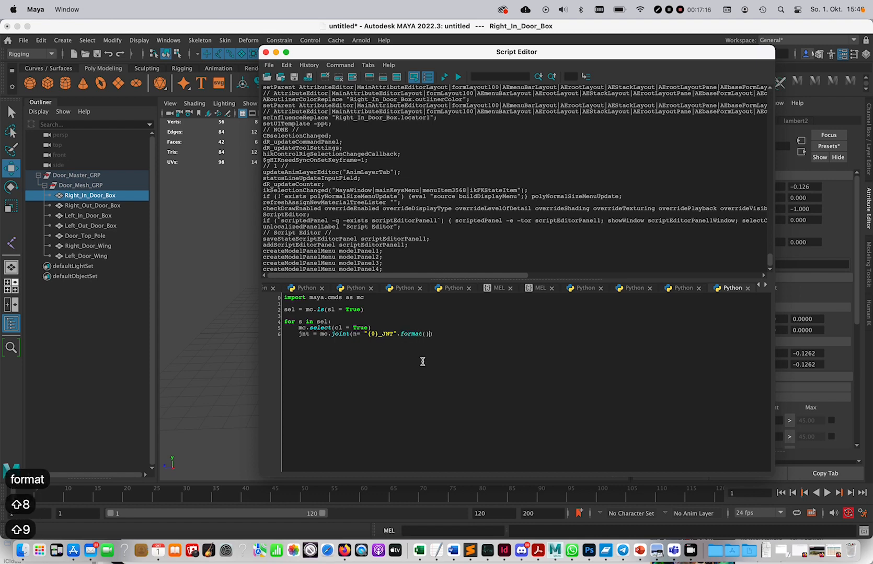
key("Left")
type("s")
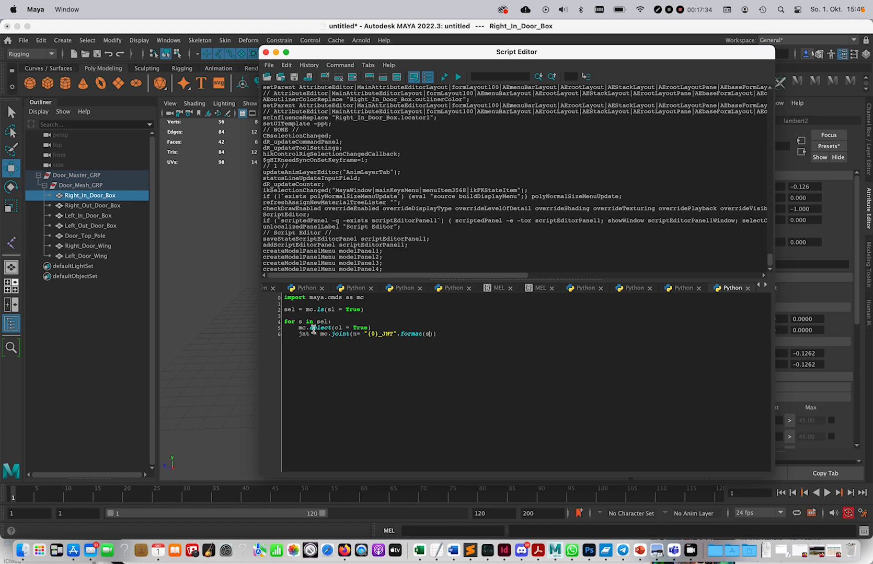
type(")")
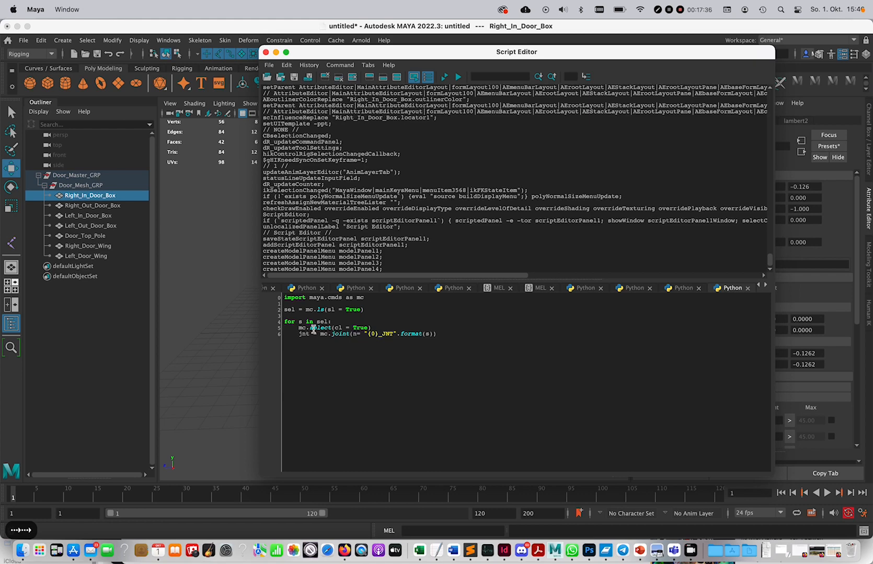
On a new loop line, assign a transform call on the loop object to a variable with "mat = mc.xform(s, )".
key("Return")
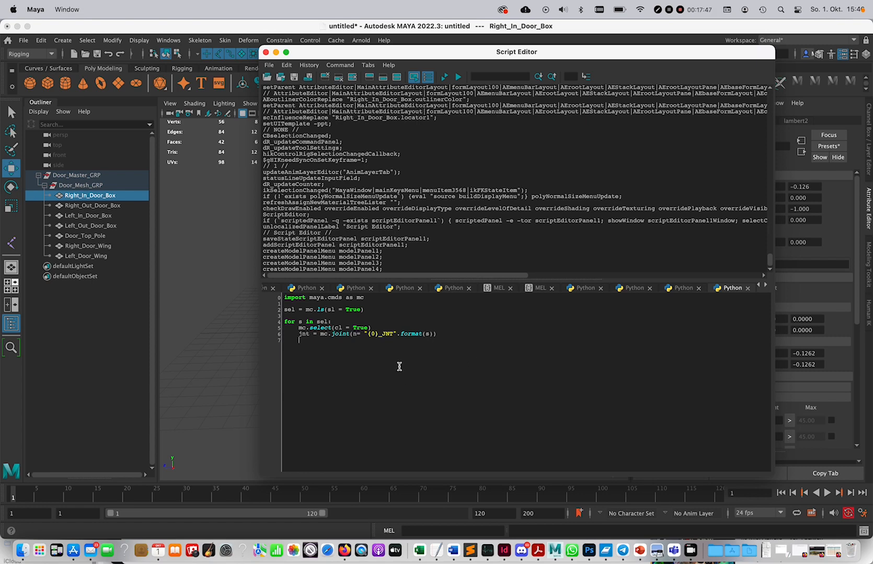
type("mat = mc.xfo")
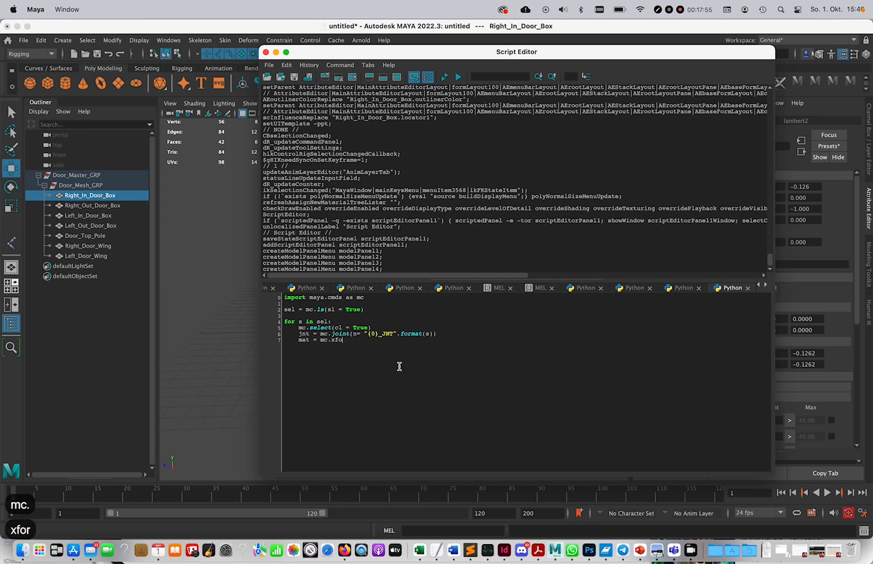
type("rm(s)")
key("Left")
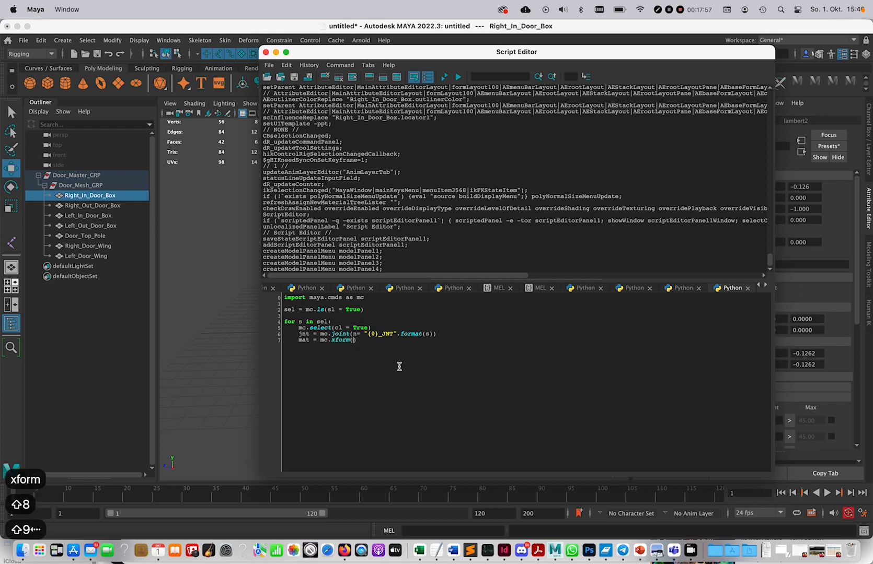
type("s,")
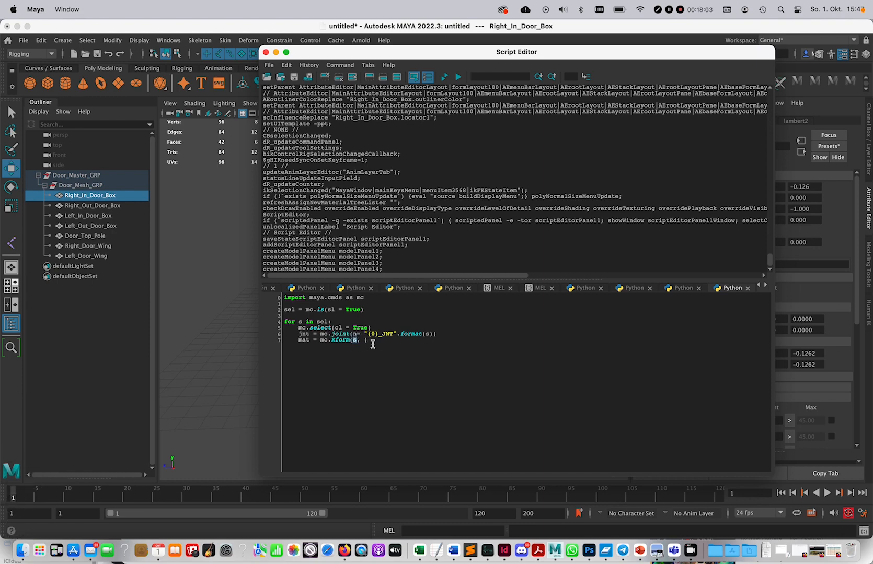
Make the mat line's xform call query the world-space matrix with the arguments m = True, ws = True, q= True.
type("m")
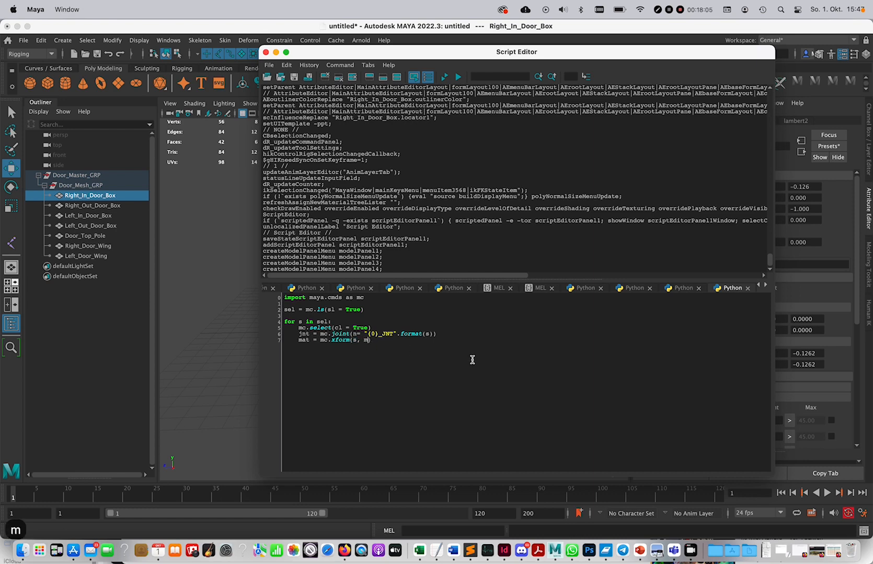
type(" = Ture")
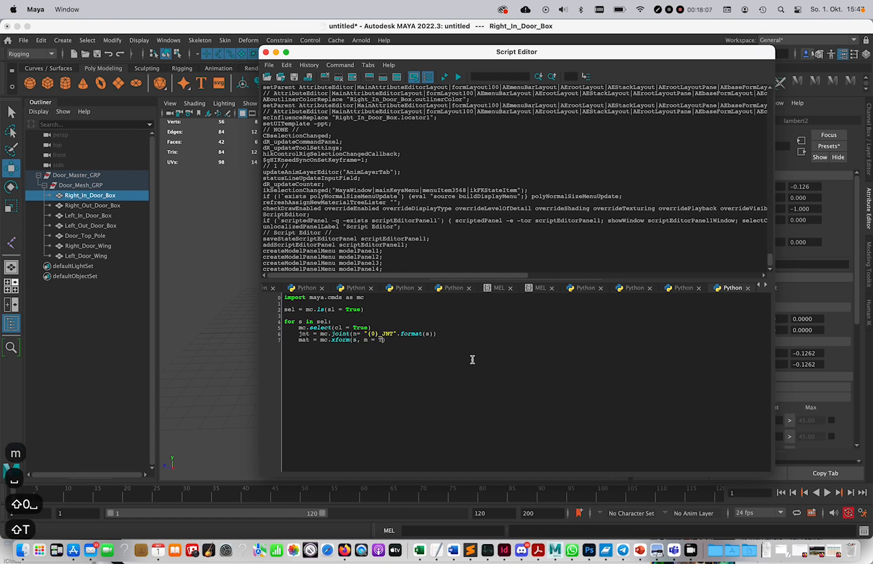
key("BackSpace")
key("BackSpace")
key("BackSpace")
type("rue, ")
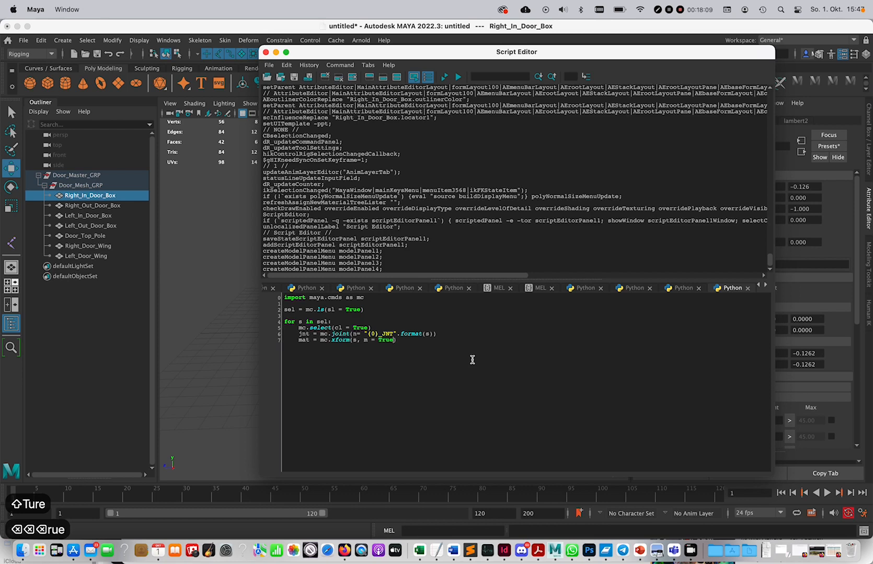
type("ws ")
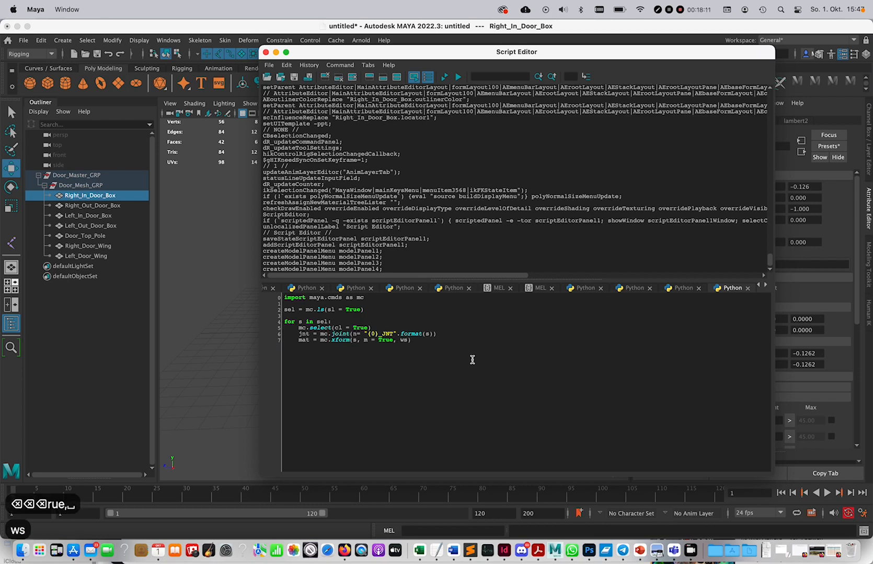
type("= Tu")
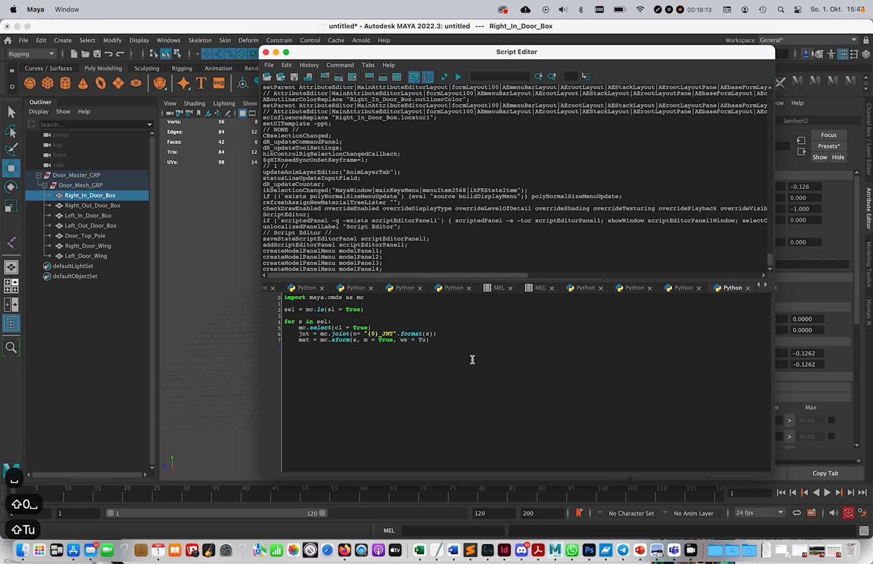
key("BackSpace")
type("rue, ")
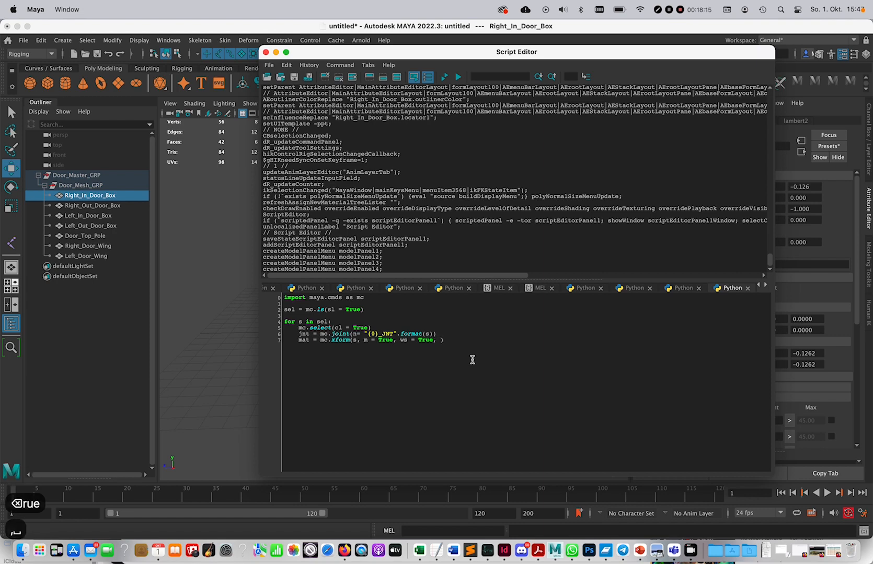
type("q= Tur")
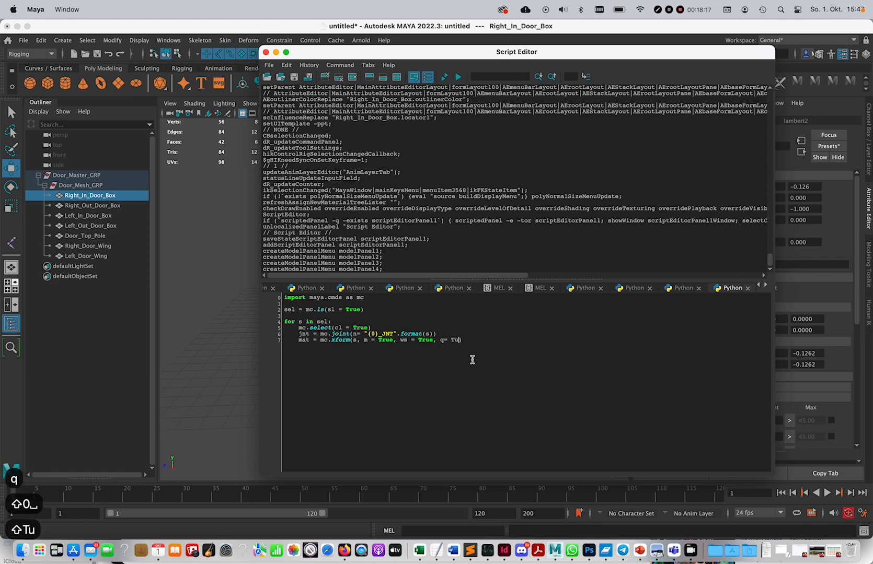
key("BackSpace")
key("BackSpace")
type("rue")
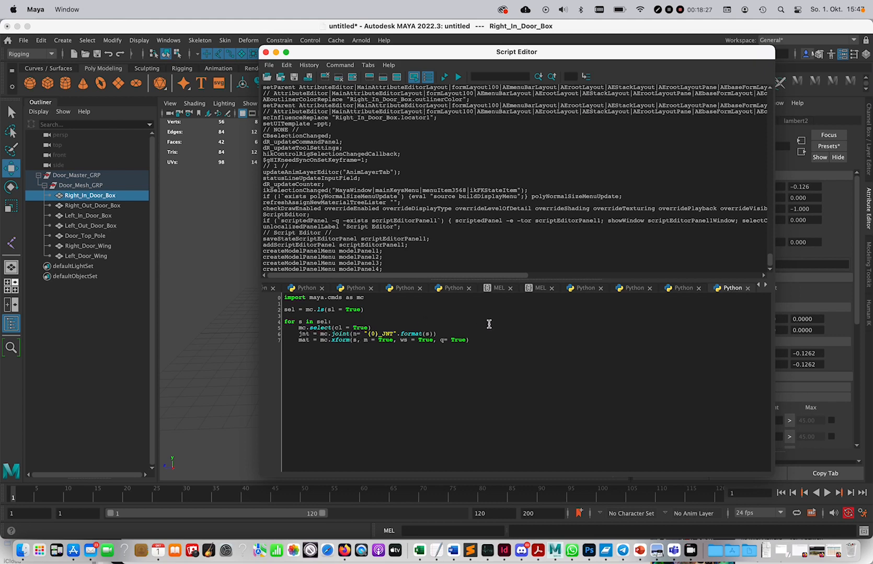
On a new line inside the loop, add a transform call on the joint variable reading mc.xform(jnt).
key("Return")
type("mc.")
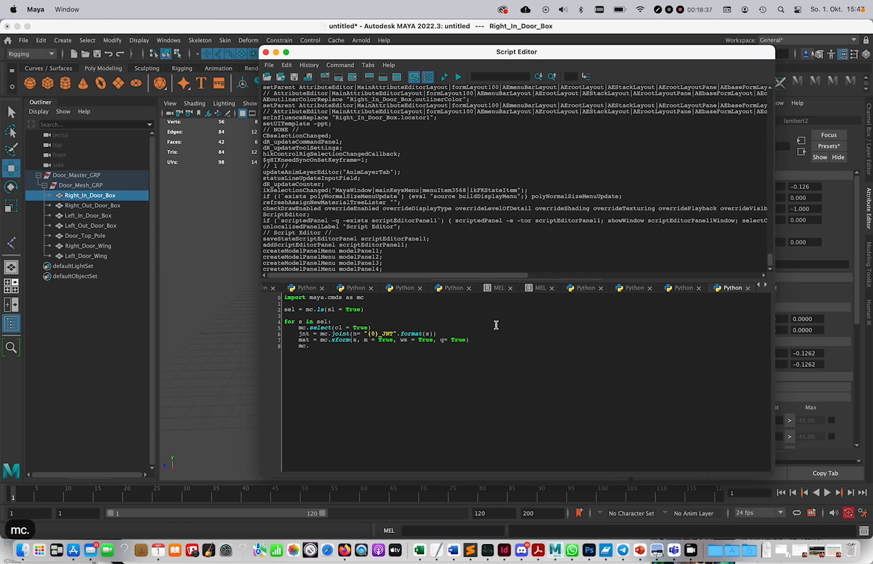
type("xform()")
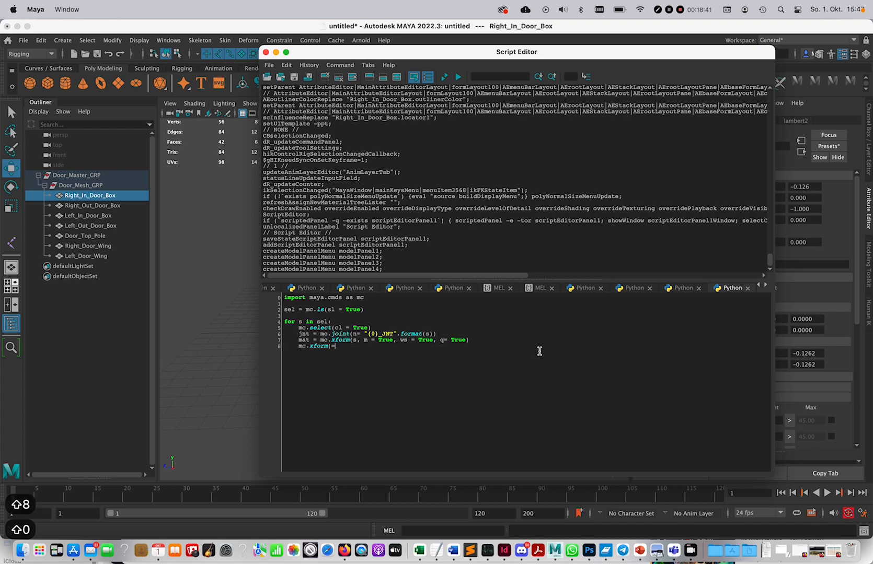
key("Left")
key("BackSpace")
type(")")
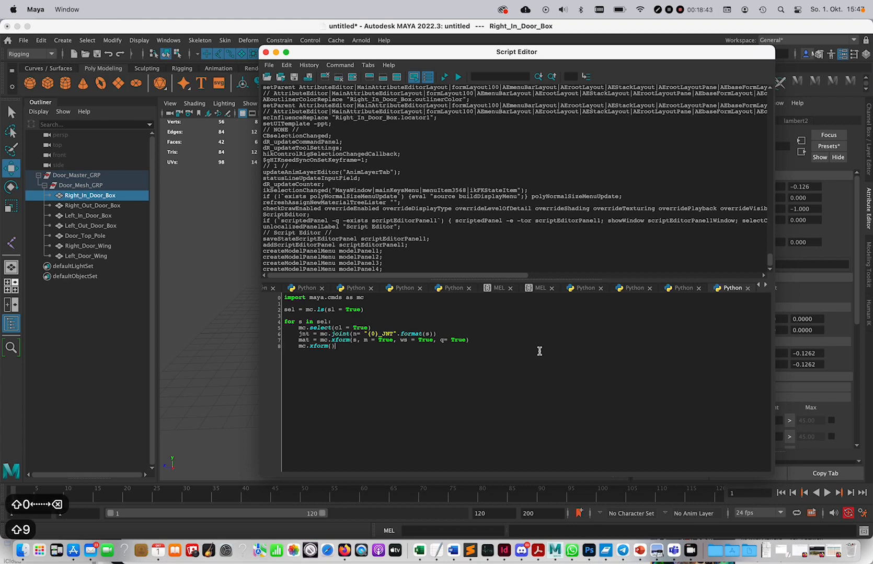
key("Left")
type("jnt")
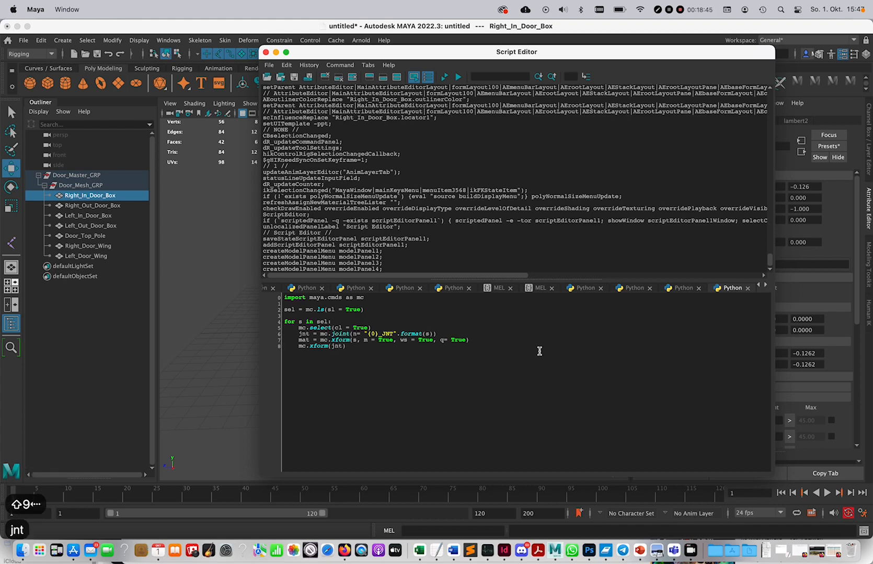
Extend the joint's xform call with the arguments m= mat, ws = True to apply the stored world-space matrix.
type(", ")
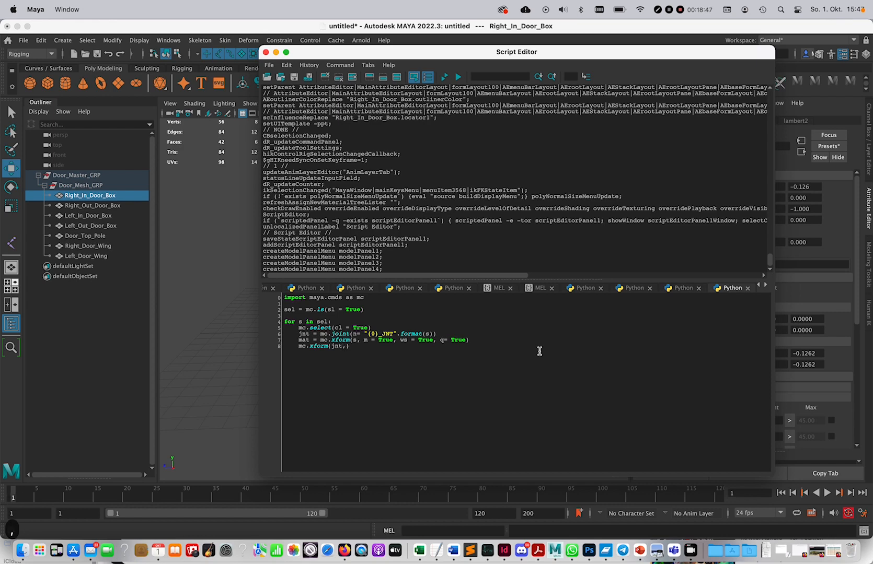
type("m= m")
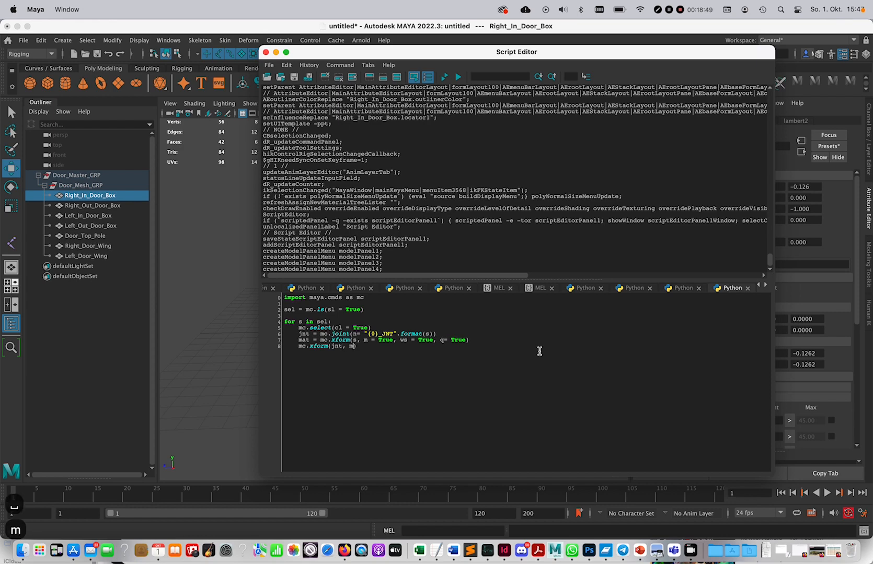
type("at")
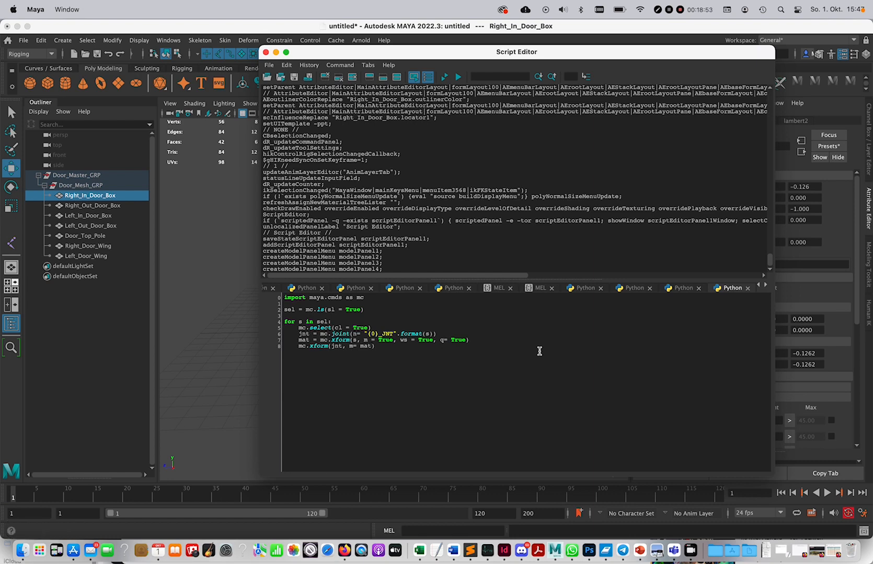
type(", ws")
type(" = Ture")
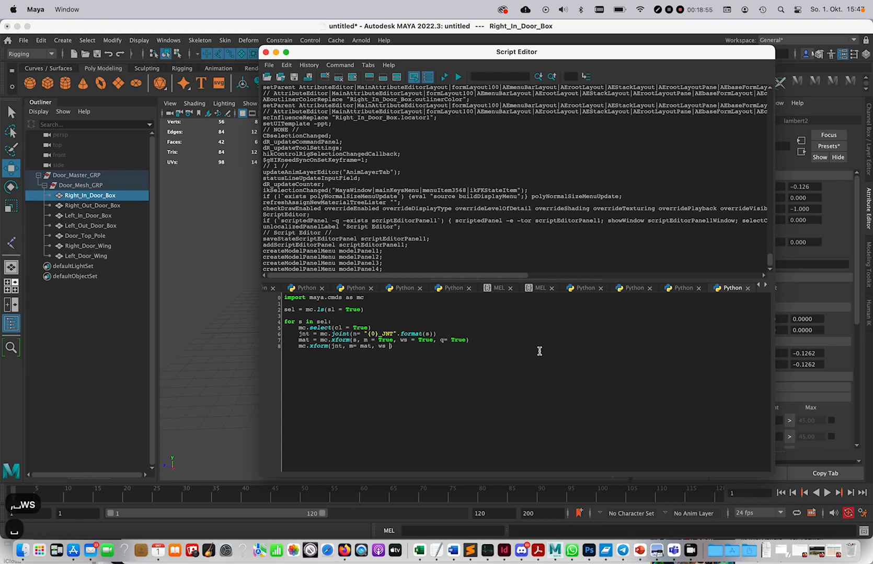
key("BackSpace")
key("BackSpace")
key("BackSpace")
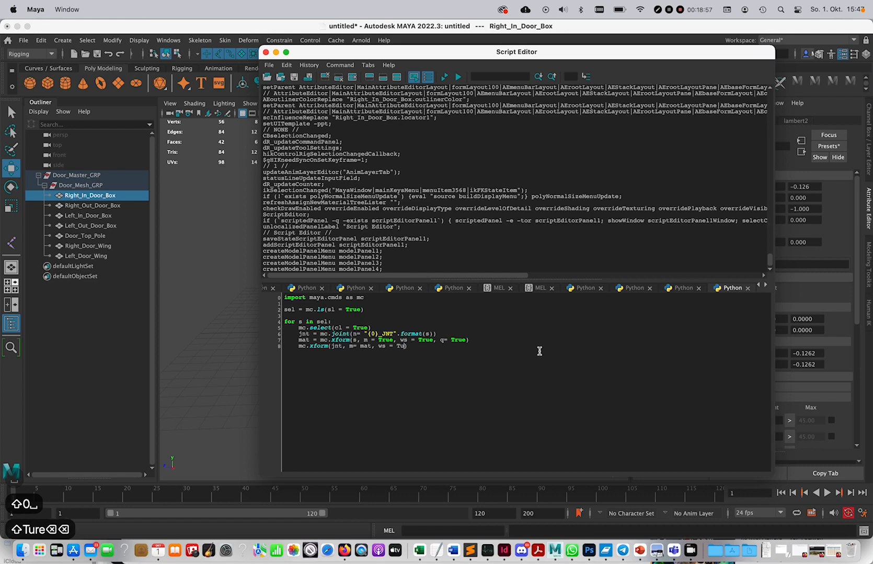
type("rue")
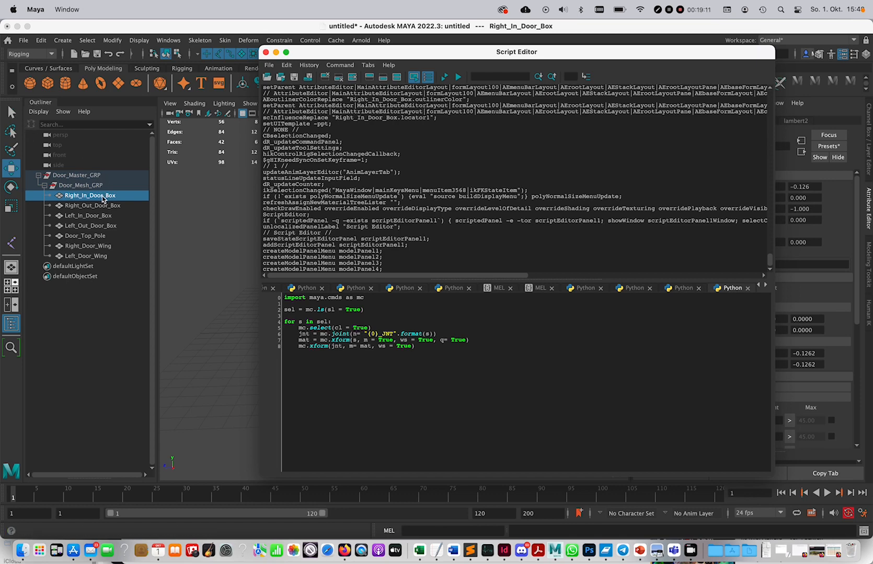
Run the script on all seven meshes in Door_Mesh_GRP, select the resulting joints and uncover the viewport.
left_click(99, 256, "shift")
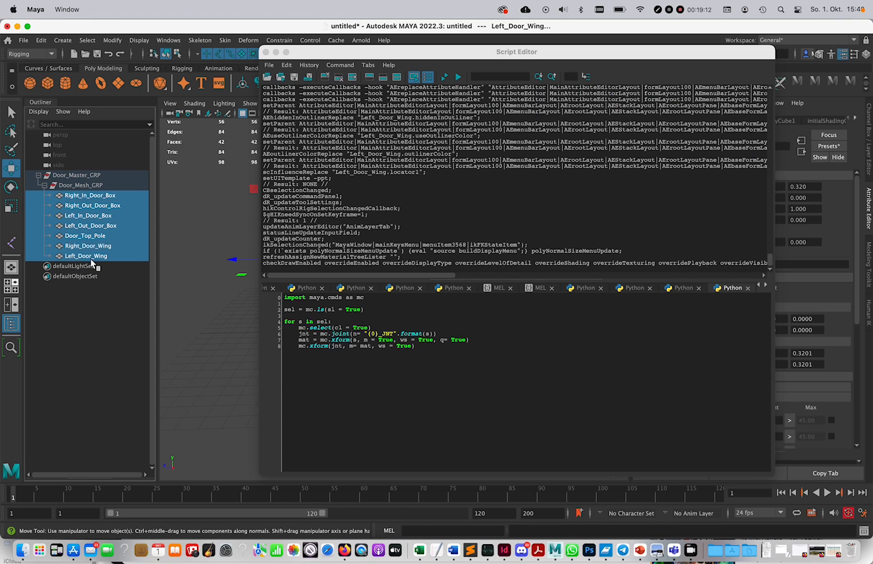
left_click(445, 78)
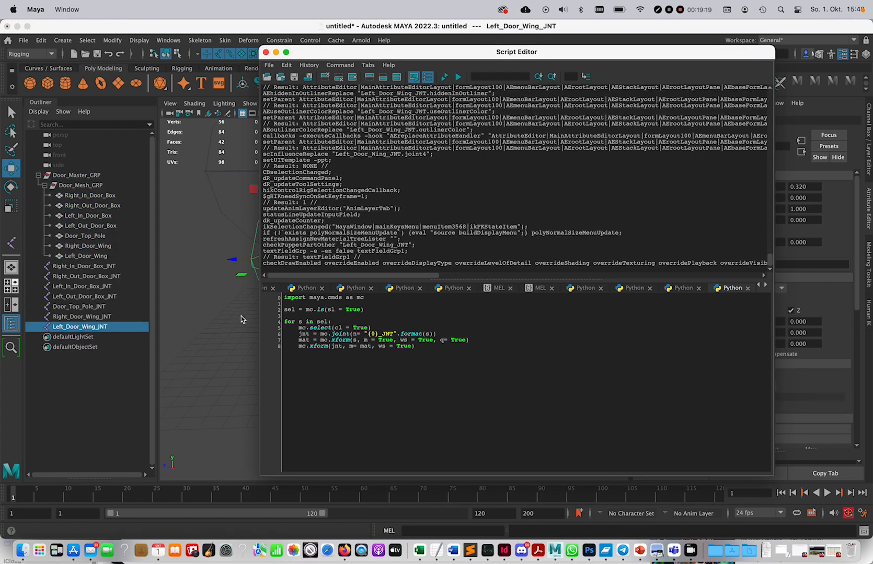
left_click(96, 267)
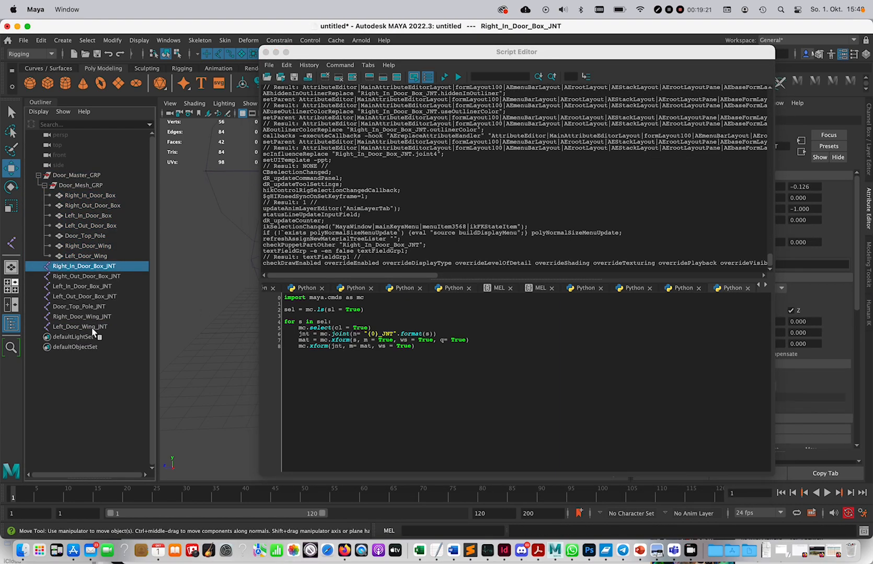
left_click(93, 328, "shift")
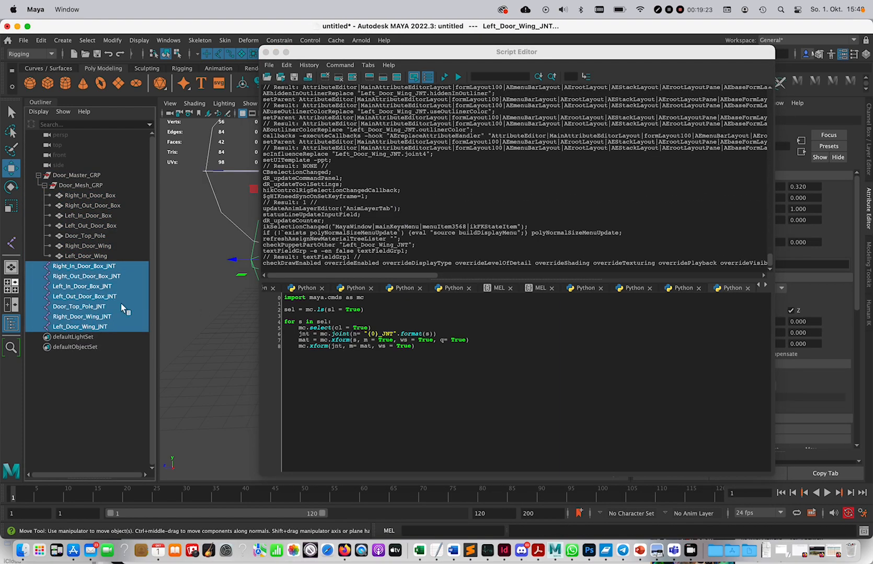
left_click_drag(376, 52, 626, 321)
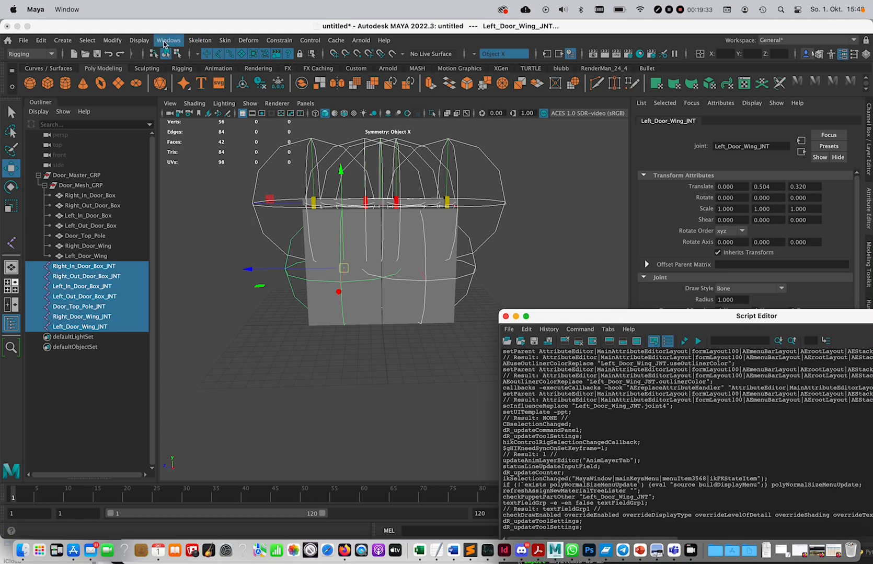
Reduce the joint display scale to about 0.15 and close the Script Editor.
left_click(146, 42)
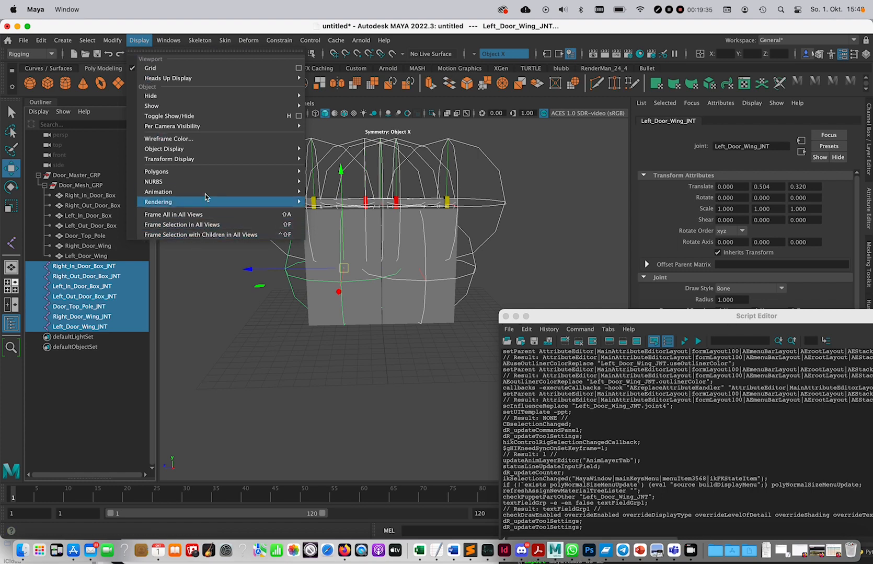
mouse_move(206, 197)
left_click(392, 229)
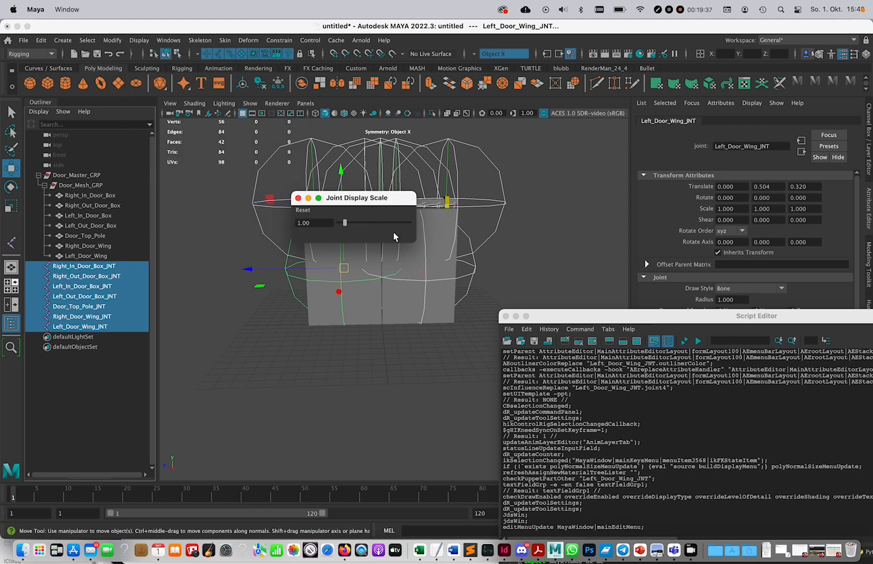
left_click_drag(343, 225, 339, 225)
left_click(298, 198)
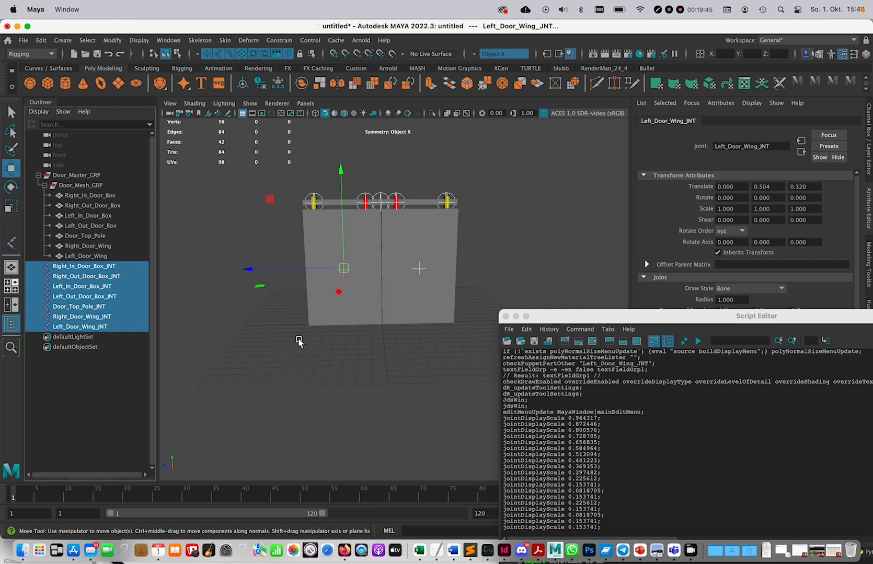
left_click(505, 317)
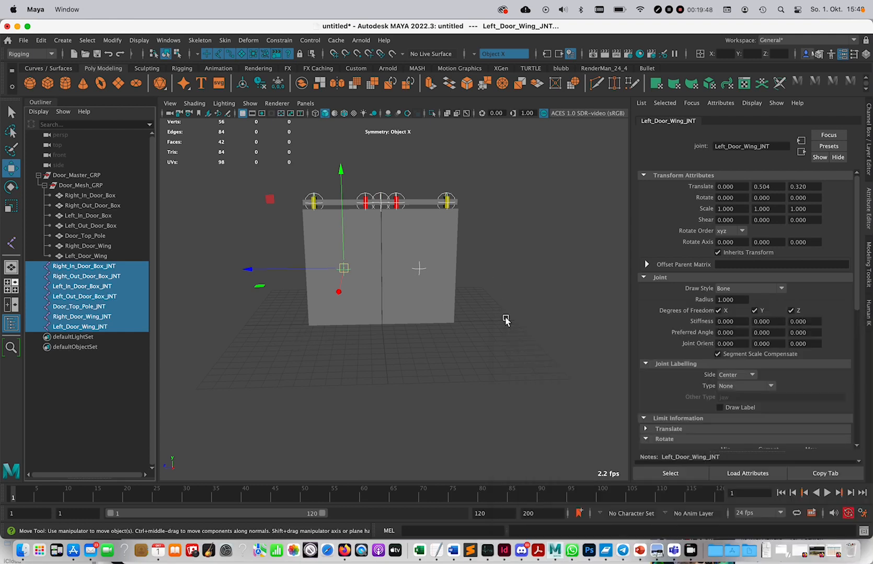
Group the seven door joints from Right_In_Door_Box_JNT to Left_Door_Wing_JNT.
left_click(108, 267)
left_click(95, 326, "shift")
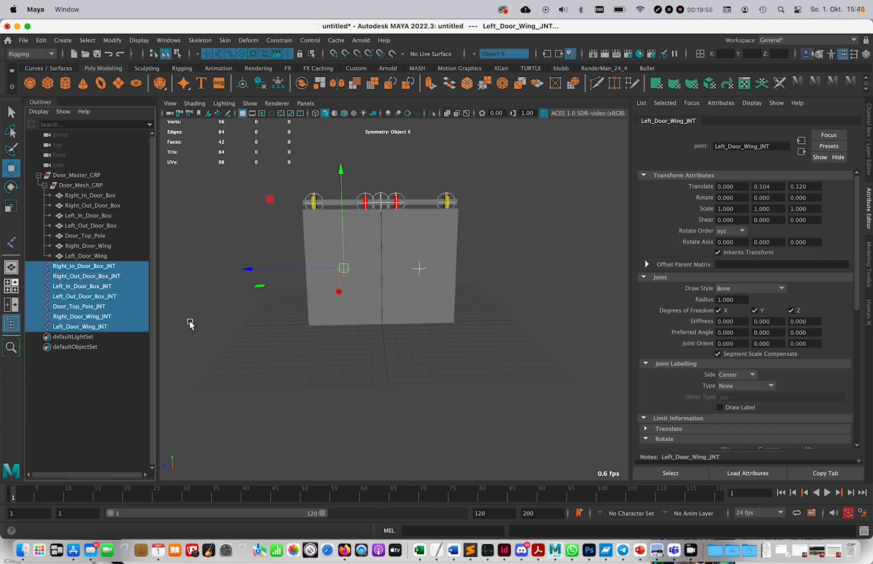
key("super+g")
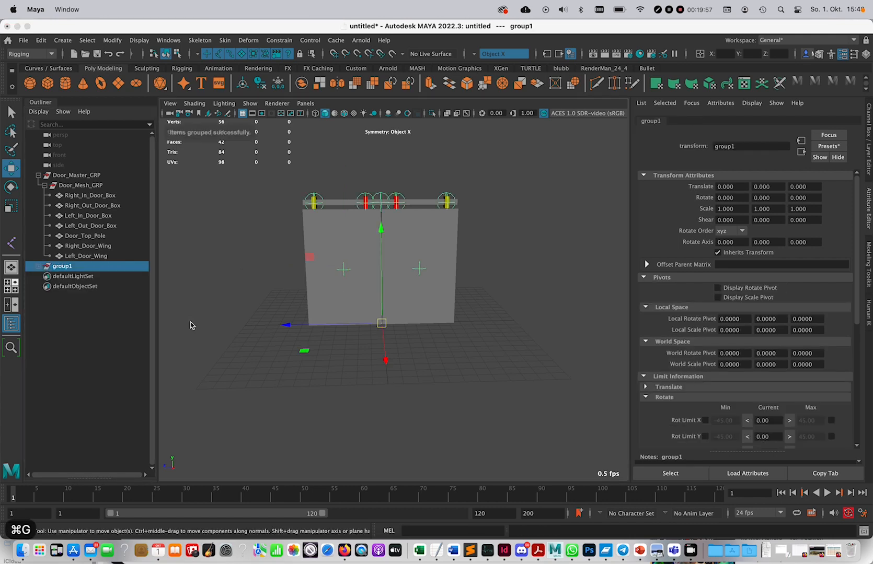
Rename the joint group Door_Rig_GRP and parent it under Door_Master_GRP.
double_click(63, 267)
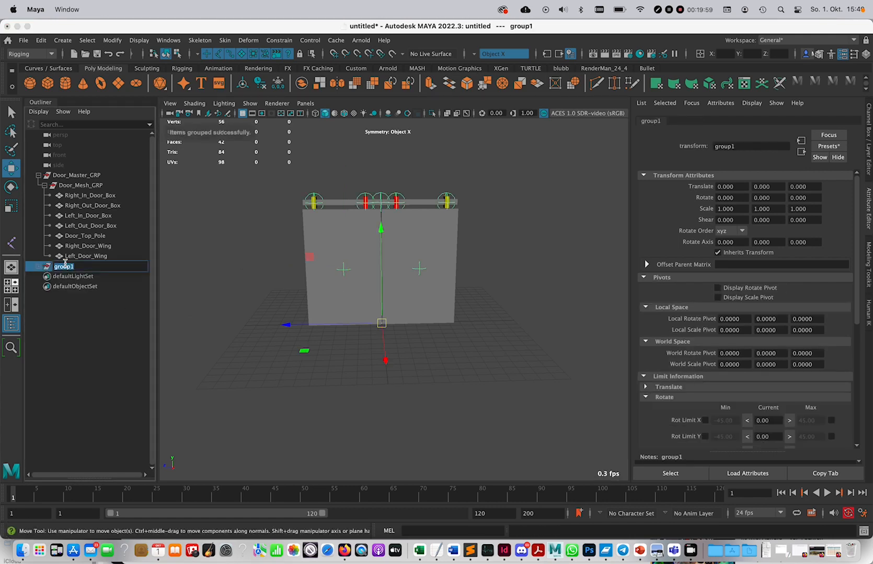
type("Doo")
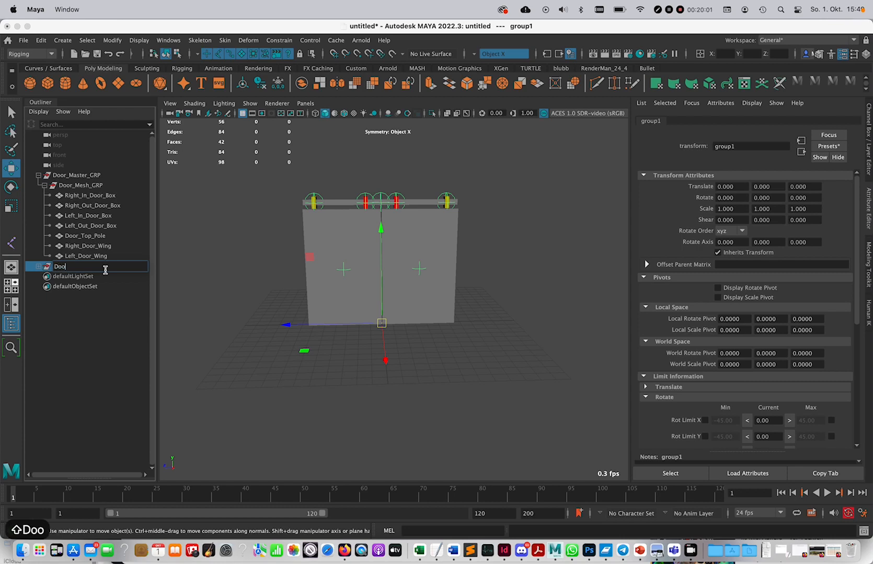
type("r_Rig:_")
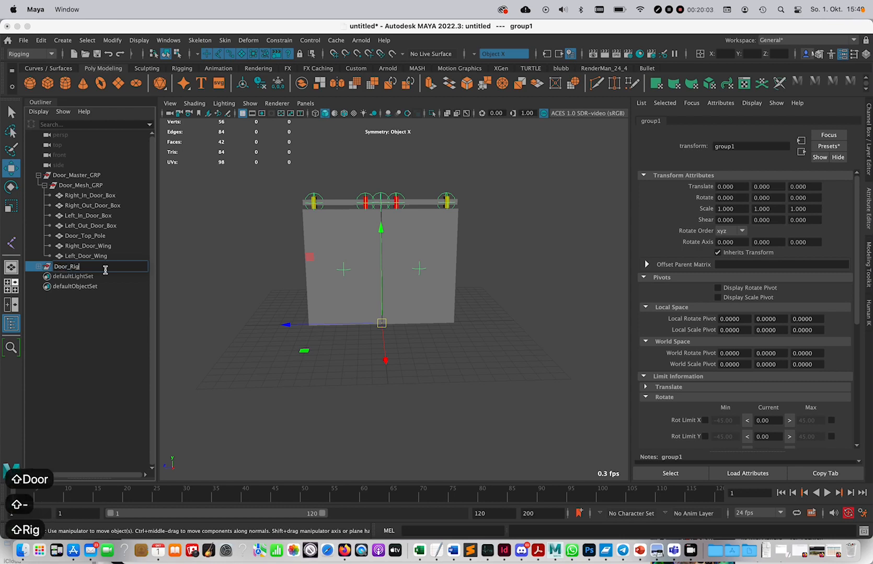
key("BackSpace")
key("BackSpace")
type("_GRP")
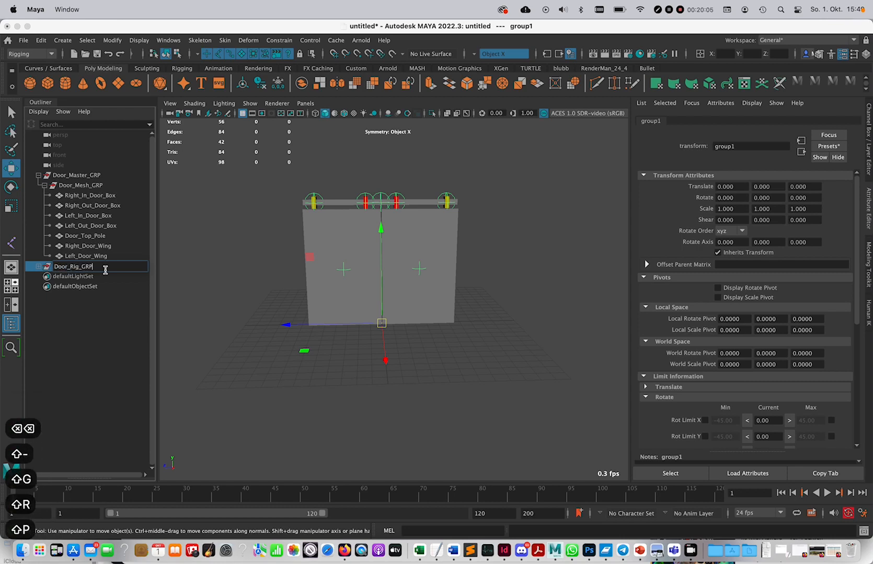
key("Return")
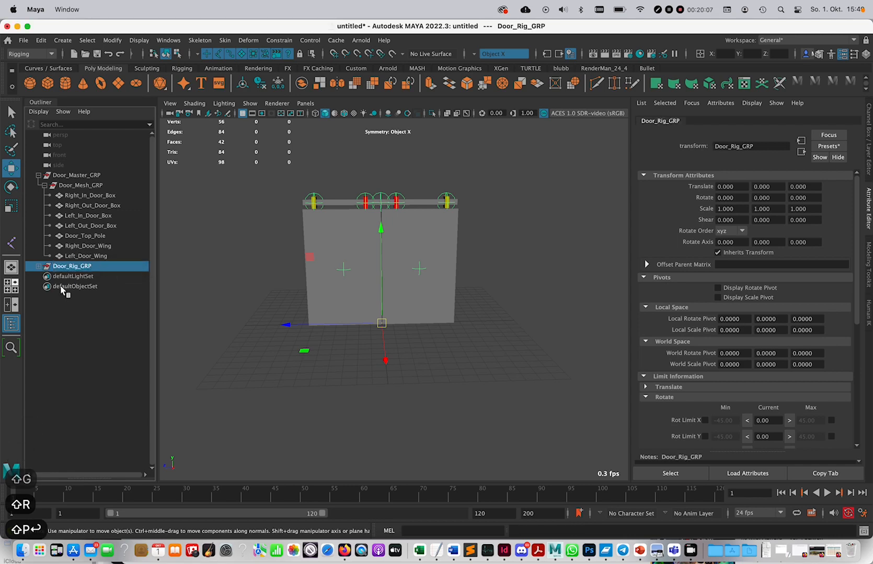
left_click_drag(54, 268, 65, 180)
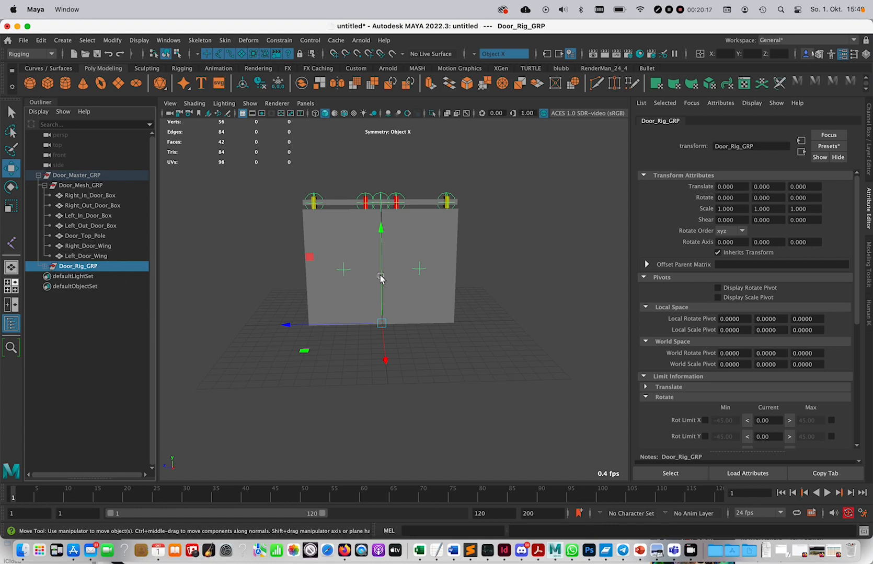
Snap Right_Door_Wing_JNT from the panel's center to the upper outer corner vertex of the right door wing.
left_click(418, 269)
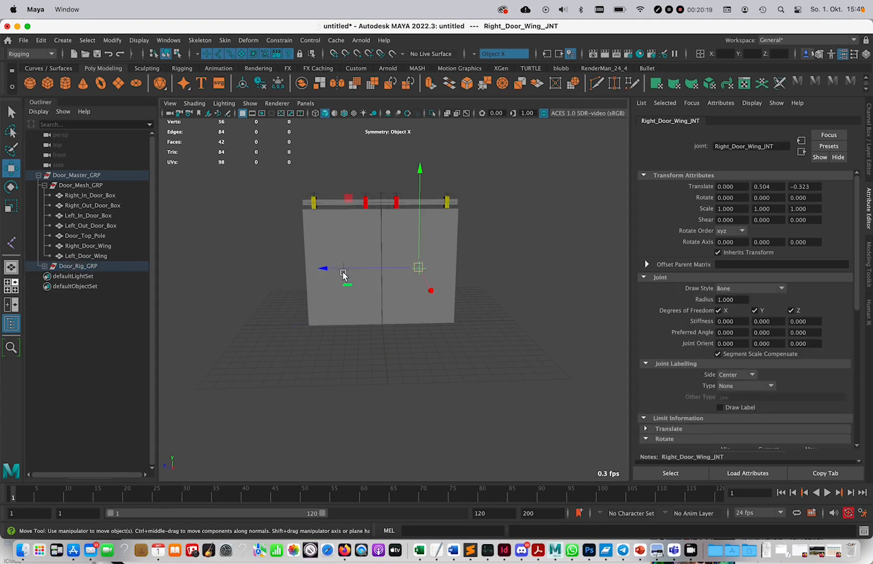
left_click(343, 273)
mouse_move(480, 279)
left_mouse_down("alt")
mouse_move(403, 287)
mouse_move(481, 270)
mouse_move(543, 270)
mouse_move(511, 289)
mouse_move(437, 284)
mouse_move(475, 274)
left_mouse_up("alt")
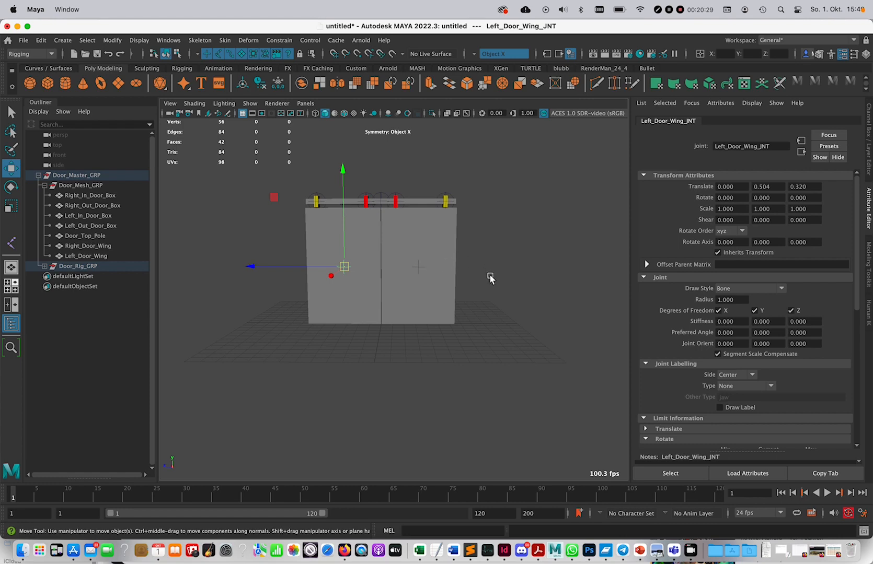
key("alt")
left_click_drag(489, 277, 452, 297, "alt")
left_click(410, 297)
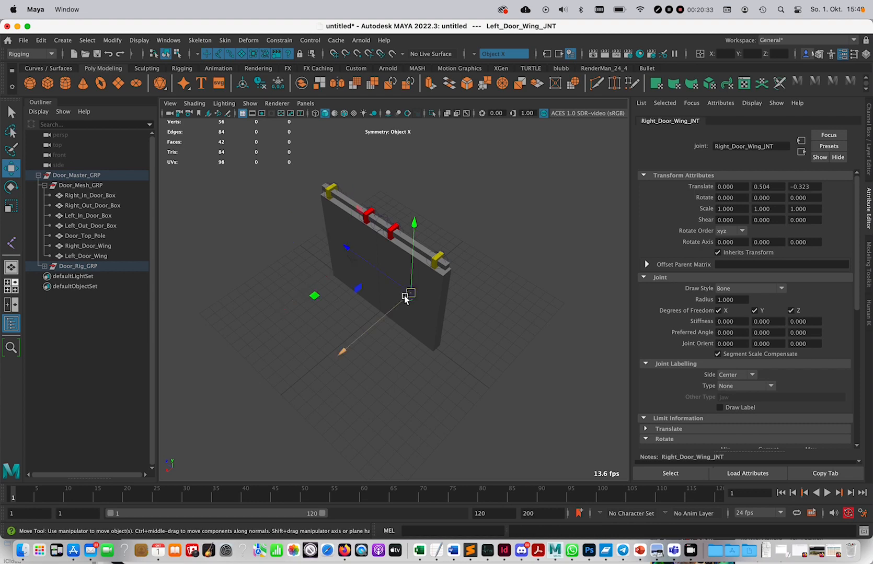
key("v")
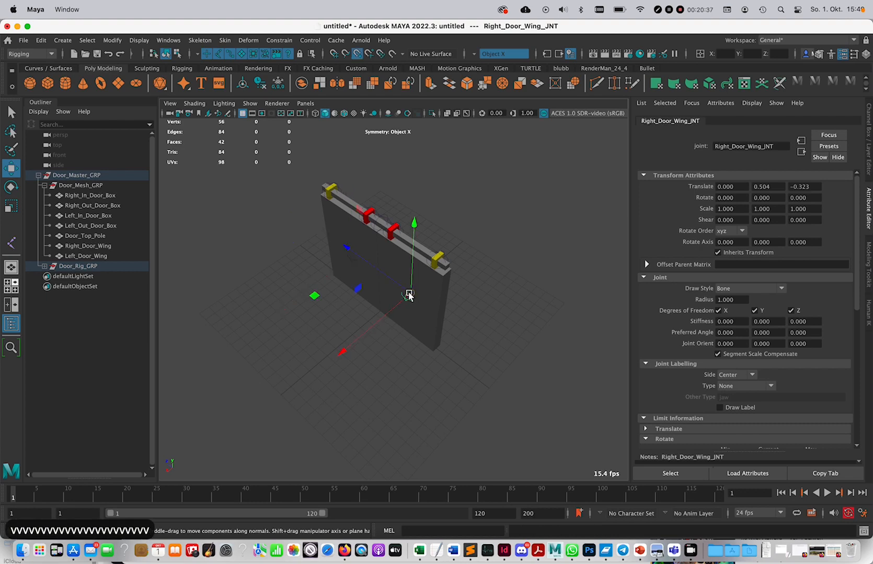
left_click_drag(410, 296, 454, 273)
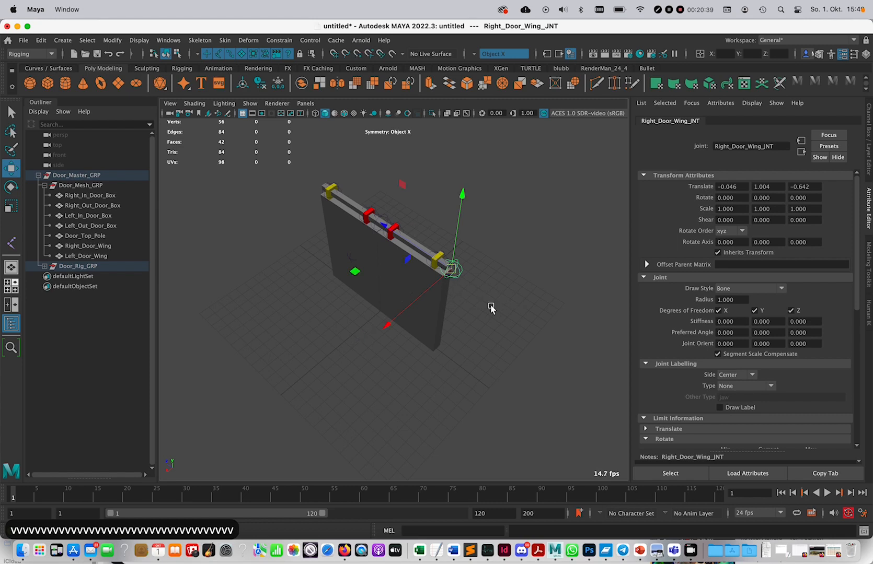
Snap Left_Door_Wing_JNT from the panel's center to the upper outer corner vertex of the left door wing.
left_click_drag(491, 308, 511, 288, "alt")
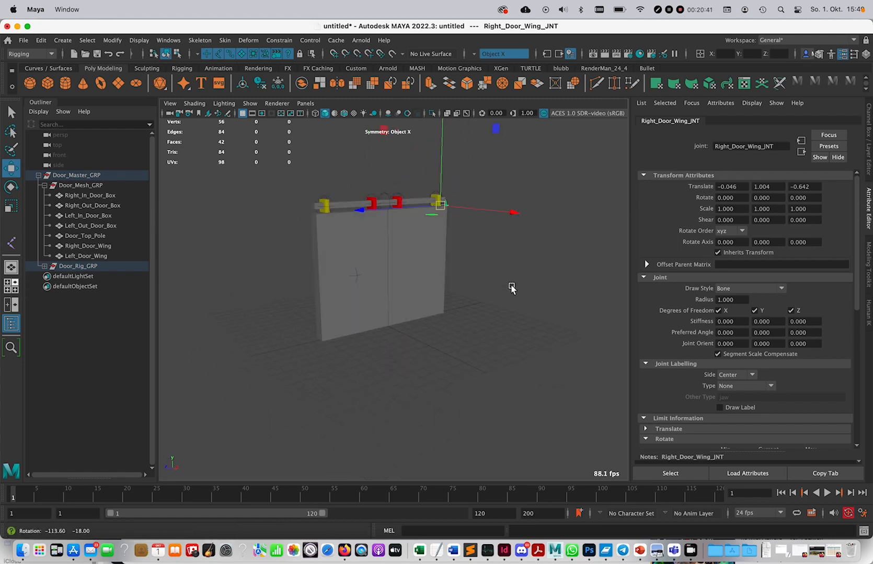
left_click(352, 273)
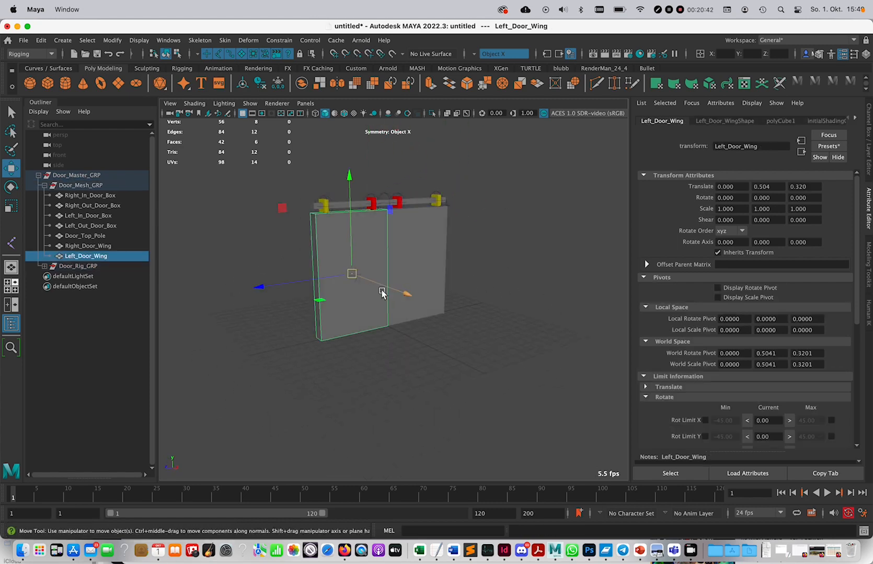
left_click(532, 253)
left_click(354, 274)
left_click(485, 273)
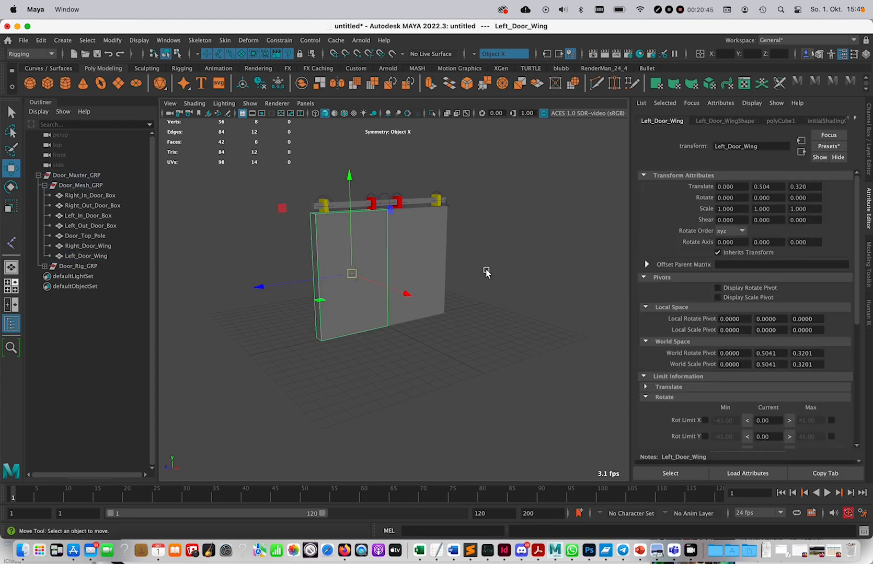
left_click(357, 278)
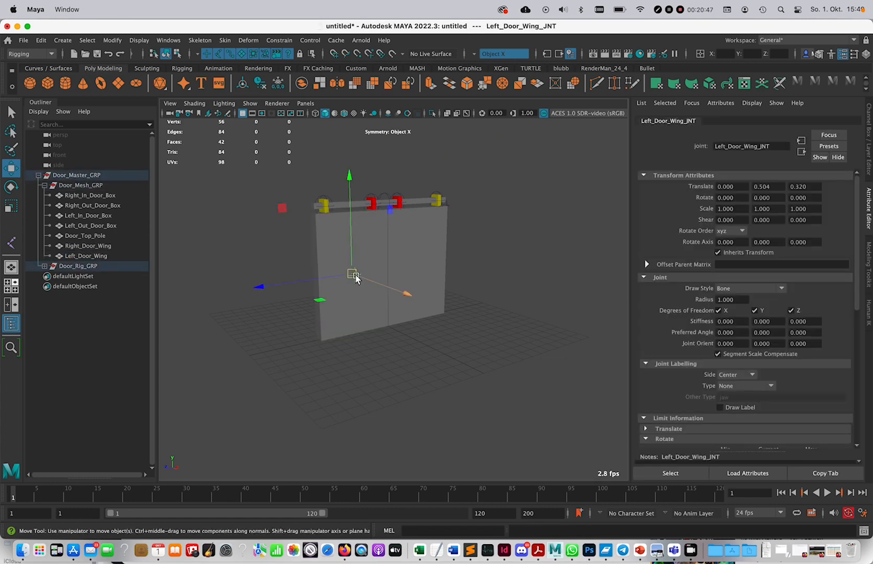
key("v")
left_click_drag(352, 274, 306, 227)
left_click_drag(415, 268, 383, 258, "alt")
key("v")
left_click_drag(471, 249, 386, 251, "alt")
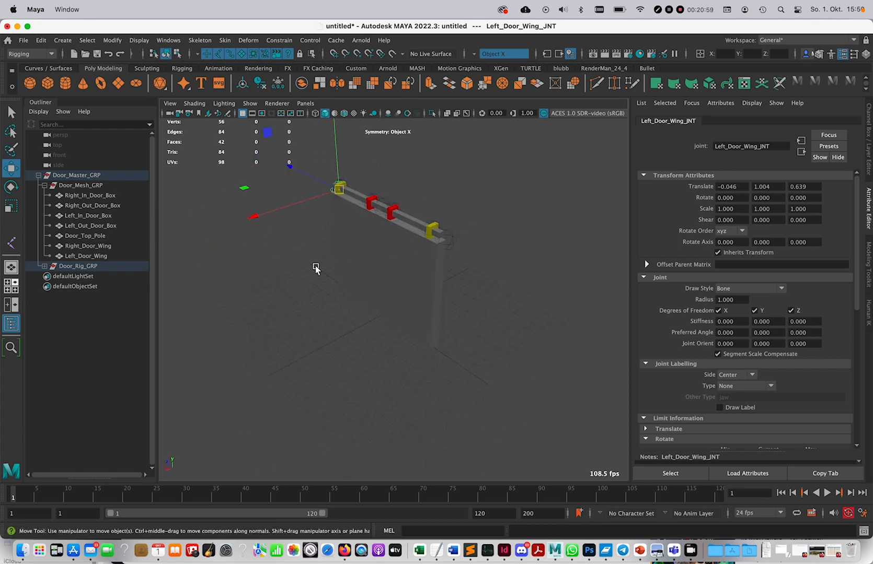
left_click_drag(315, 269, 361, 260, "alt")
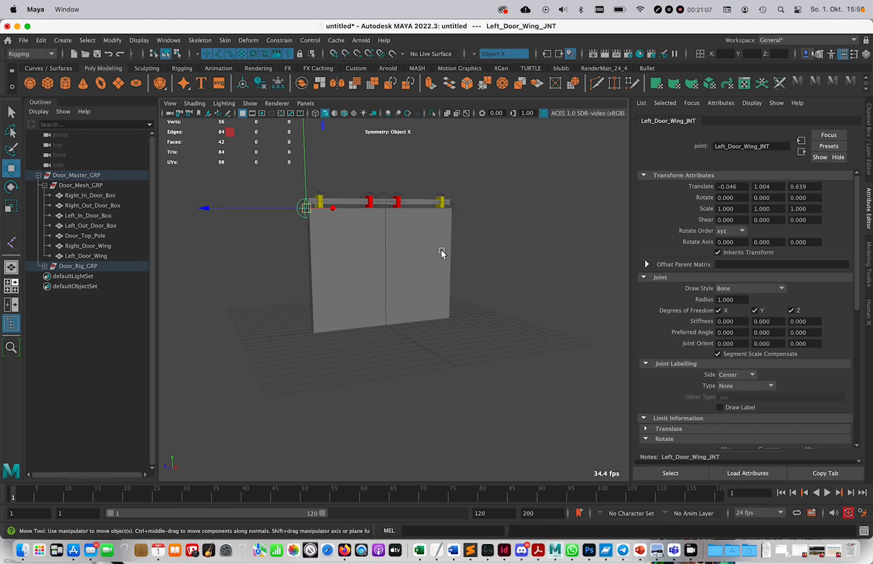
Try rotating Left_Door_Wing_JNT about its Y axis, and undo the rotation.
key("e")
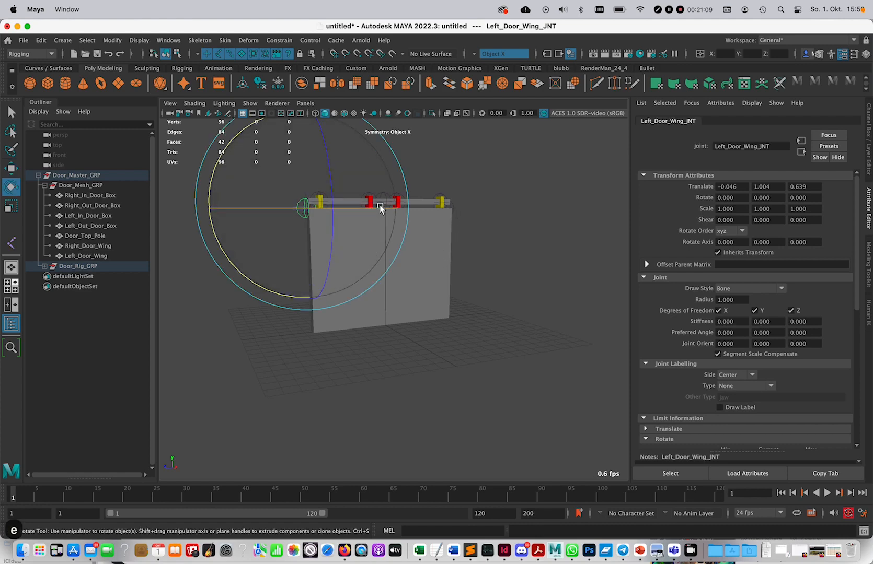
left_click_drag(380, 208, 442, 197)
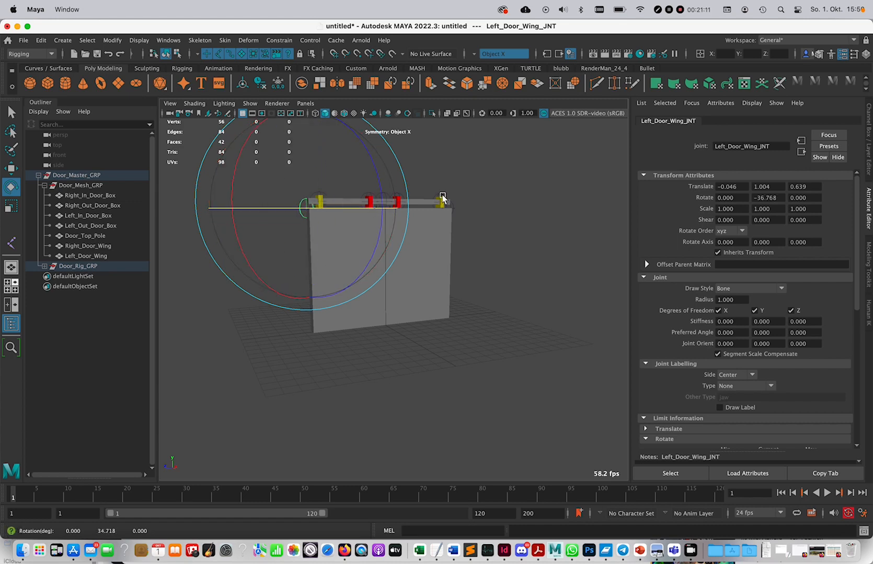
key("super+z")
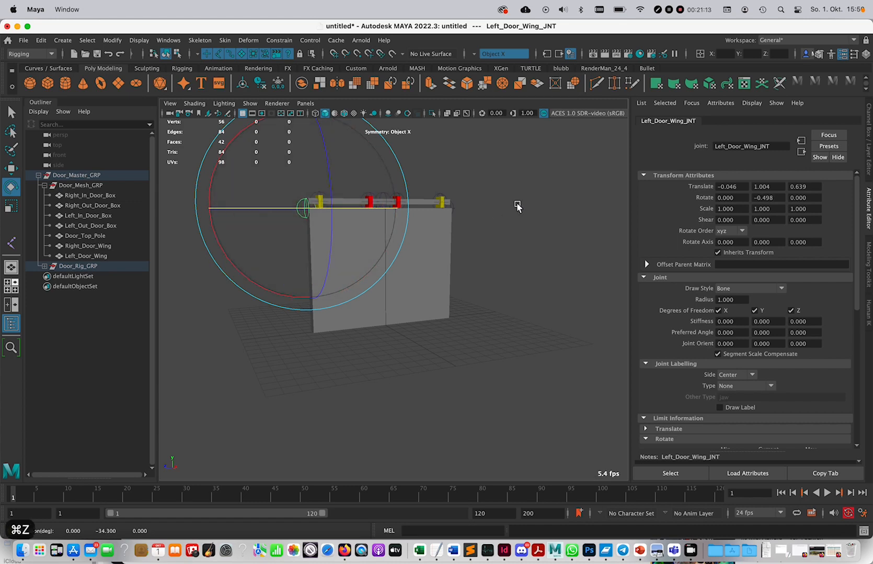
Bind Right_In_Door_Box to Right_In_Door_Box_JNT using Bind Skin with Selected joints and the Closest distance method.
left_click(44, 266)
left_click(99, 194)
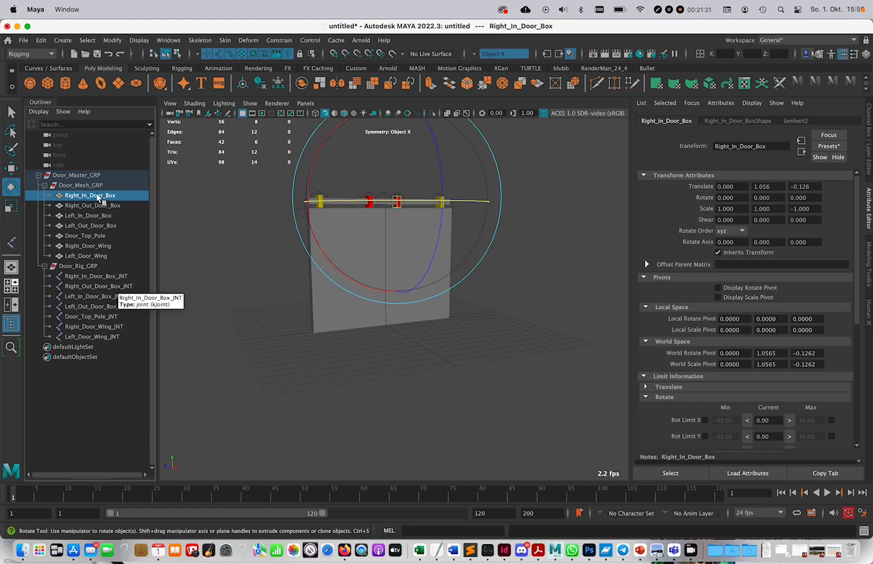
left_click(121, 277, "super")
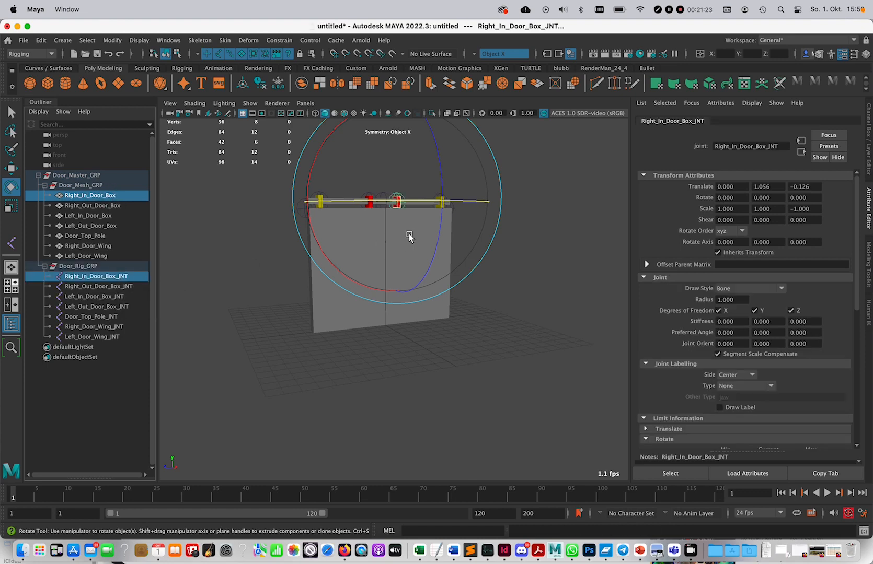
left_click(225, 41)
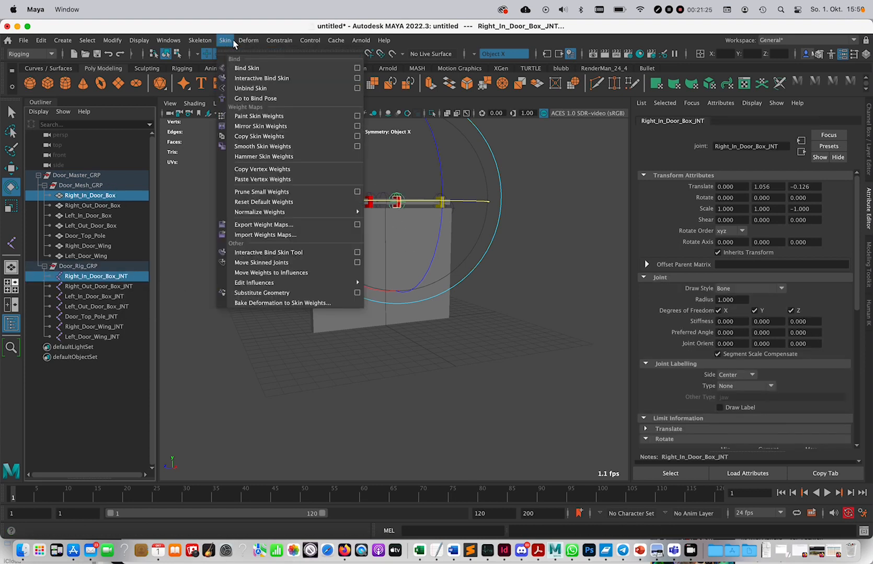
left_click(357, 68)
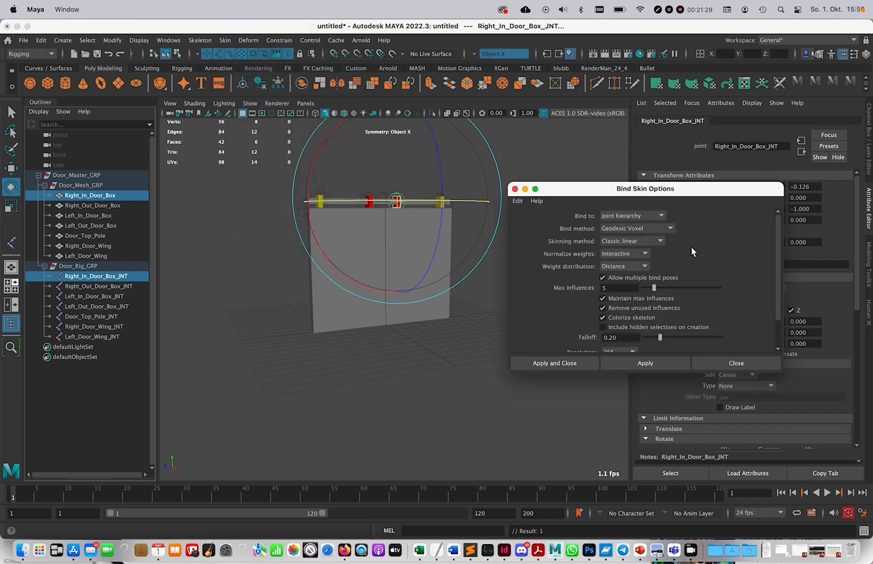
left_click(669, 230)
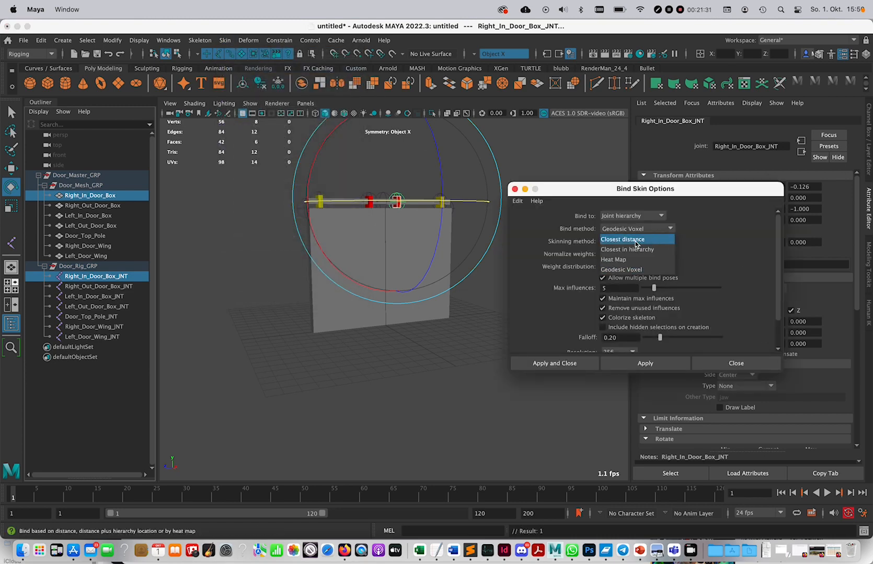
left_click(635, 241)
left_click(661, 216)
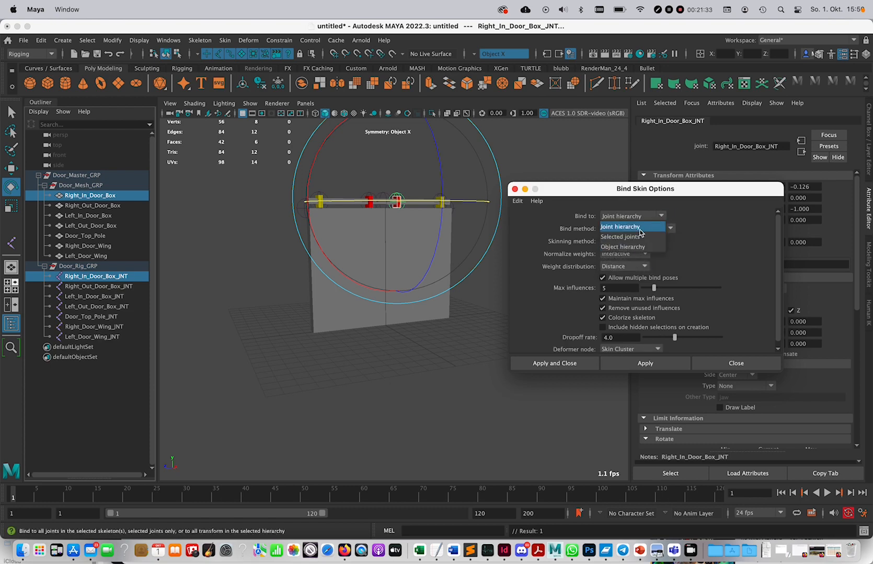
left_click(632, 237)
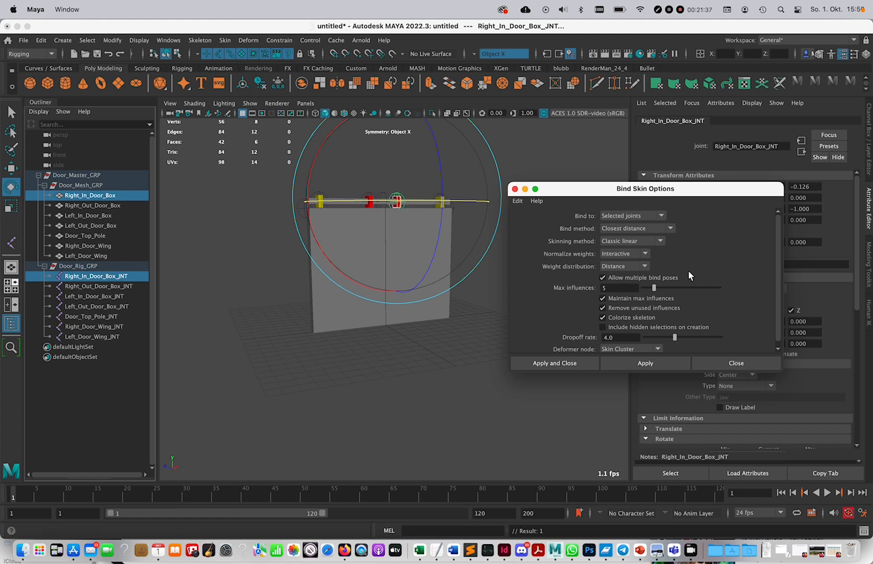
scroll(688, 270, "down", 1)
scroll(688, 270, "up", 1)
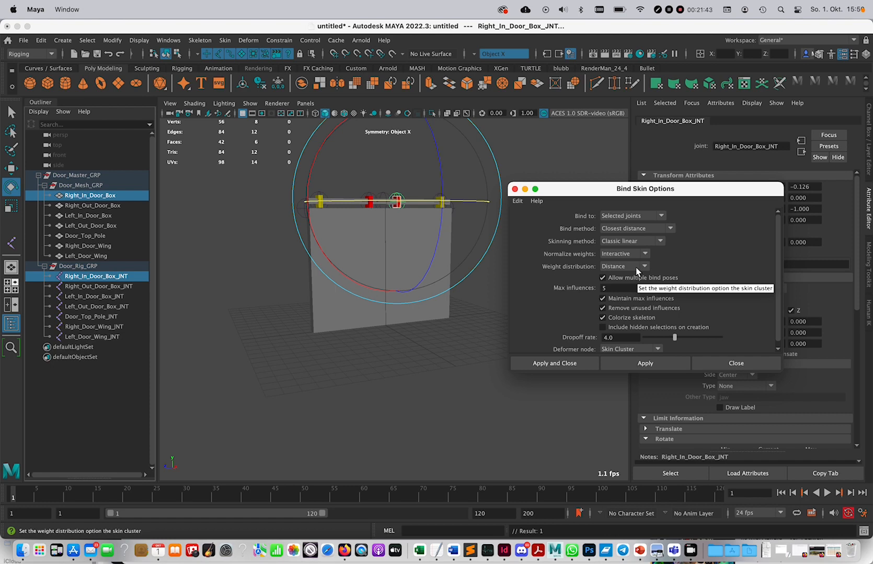
left_click(650, 364)
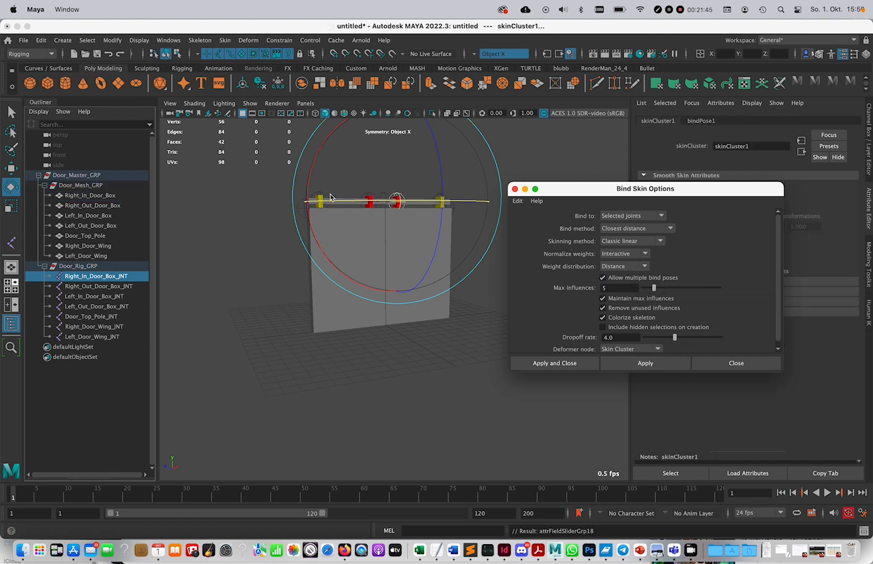
Bind Right_Out_Door_Box and Left_In_Door_Box each to its matching joint with the same Bind Skin options.
left_click(89, 205)
left_click(105, 286, "ctrl")
left_click(664, 364)
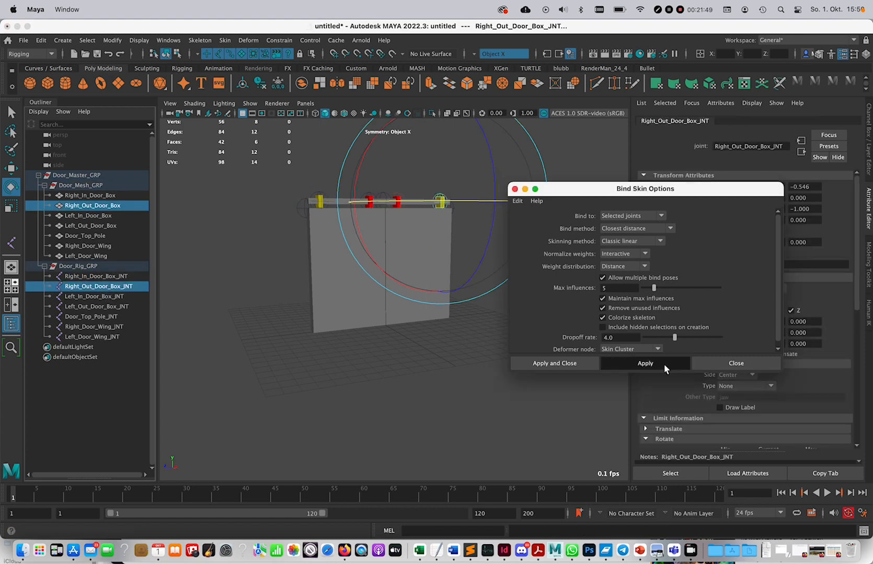
left_click(112, 217)
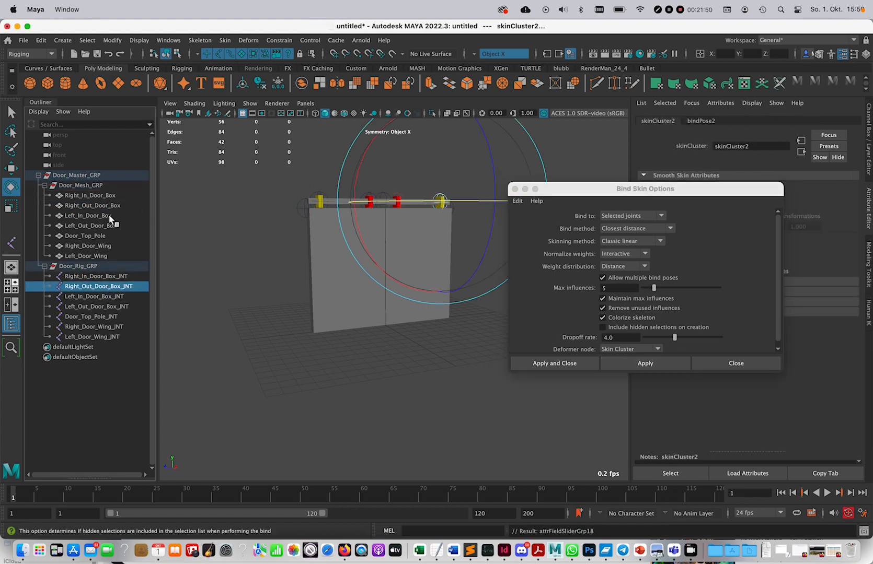
left_click(114, 298, "ctrl")
left_click(645, 363)
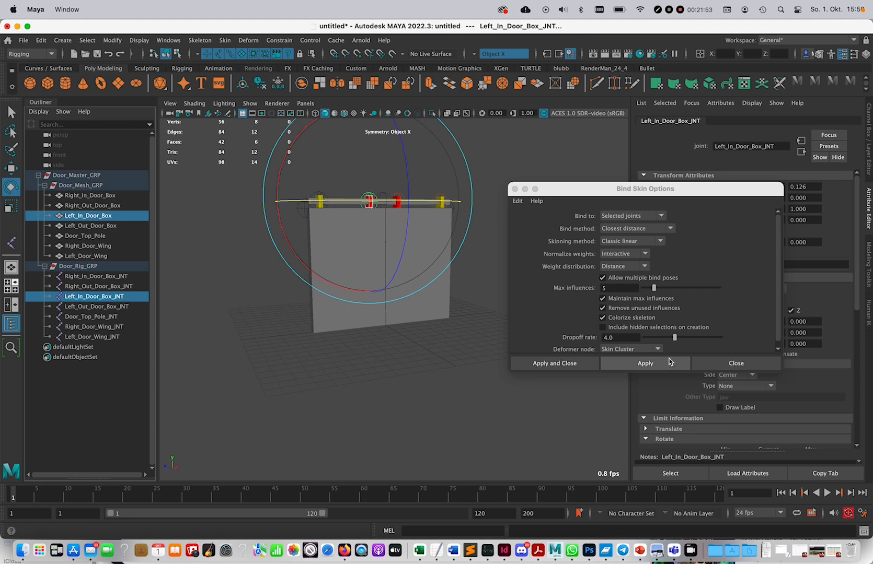
Bind Left_Out_Door_Box to Left_Out_Door_Box_JNT and Door_Top_Pole to Door_Top_Pole_JNT.
left_click(102, 225)
left_click(101, 307, "ctrl")
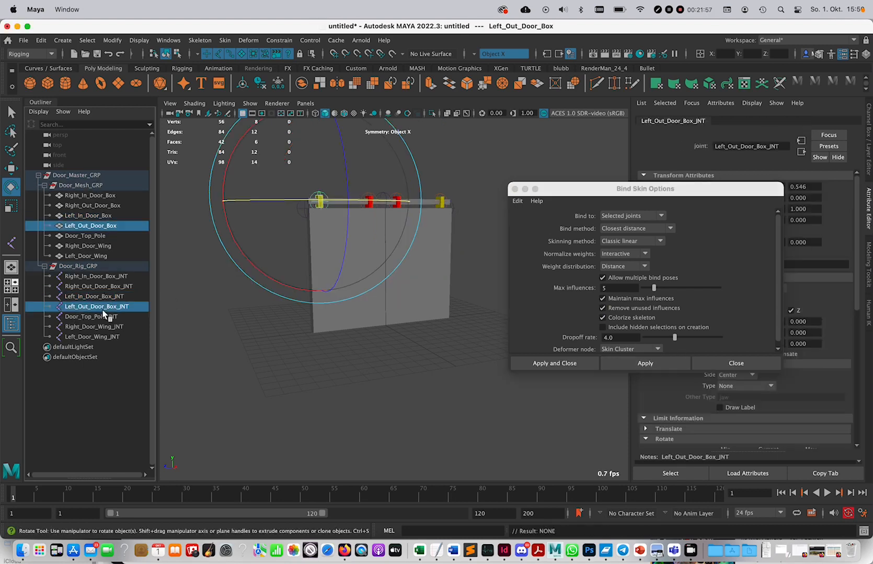
left_click(617, 363)
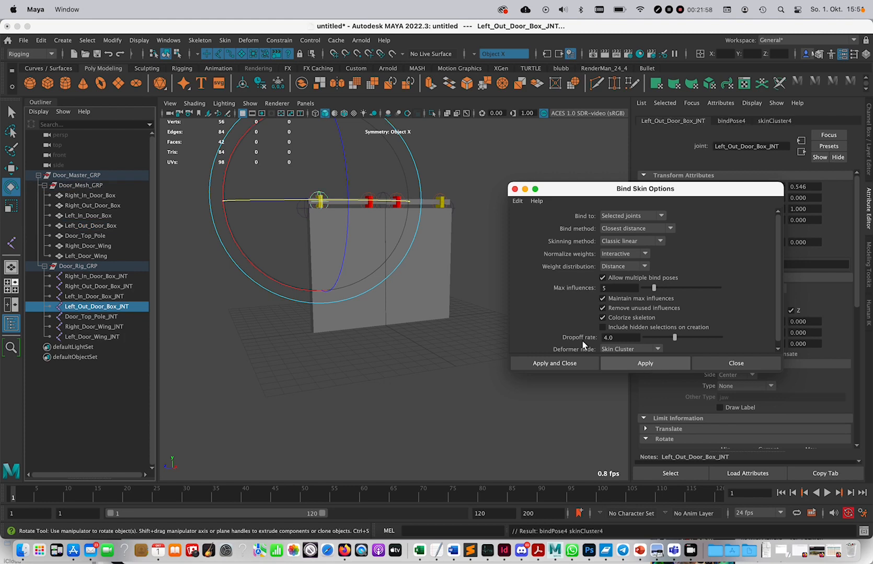
left_click(104, 235)
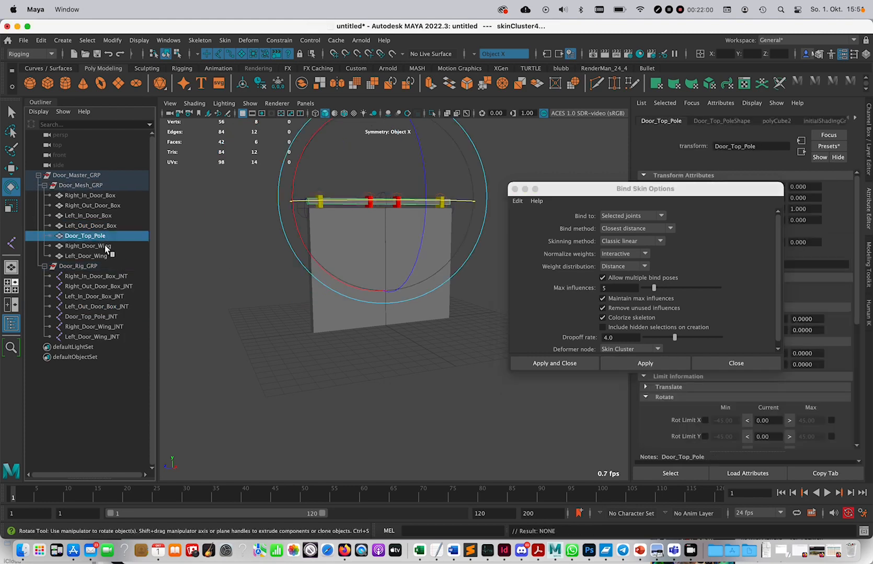
left_click(107, 317, "ctrl")
left_click(650, 363)
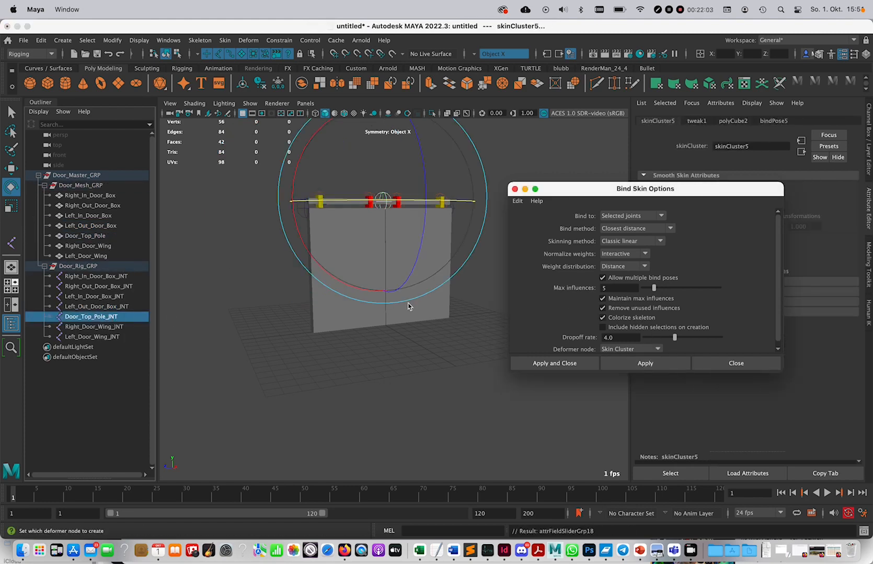
Bind Right_Door_Wing to Right_Door_Wing_JNT and Left_Door_Wing to Left_Door_Wing_JNT.
left_click(103, 246)
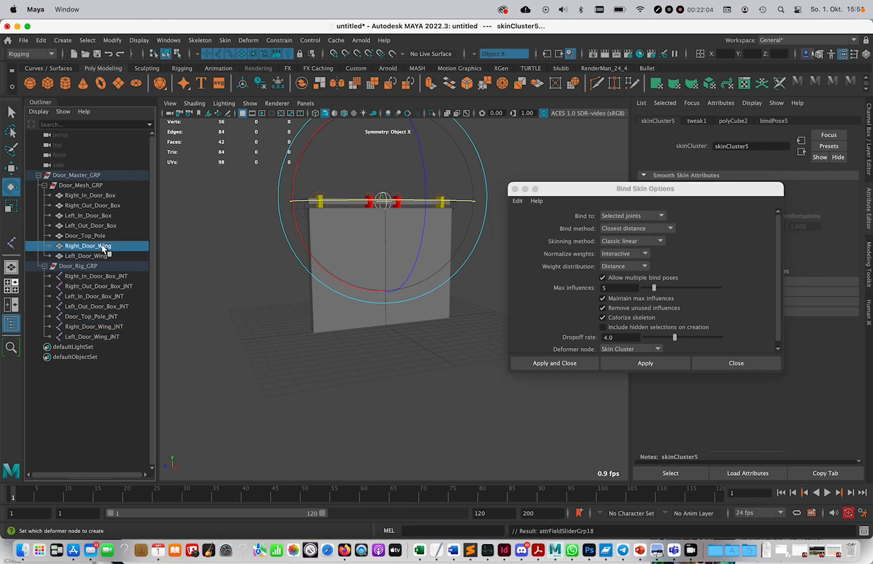
left_click(113, 328, "ctrl")
left_click(656, 366)
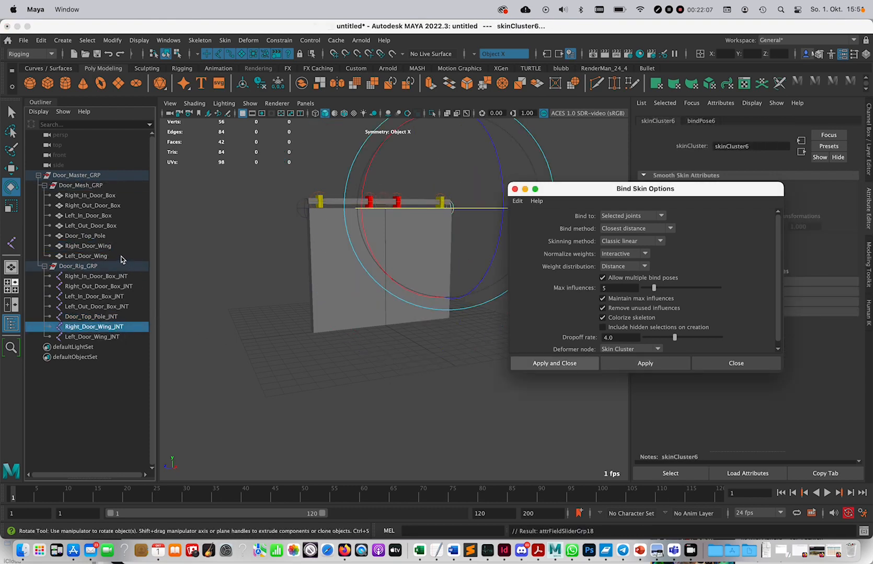
left_click(101, 256)
left_click(100, 337, "ctrl")
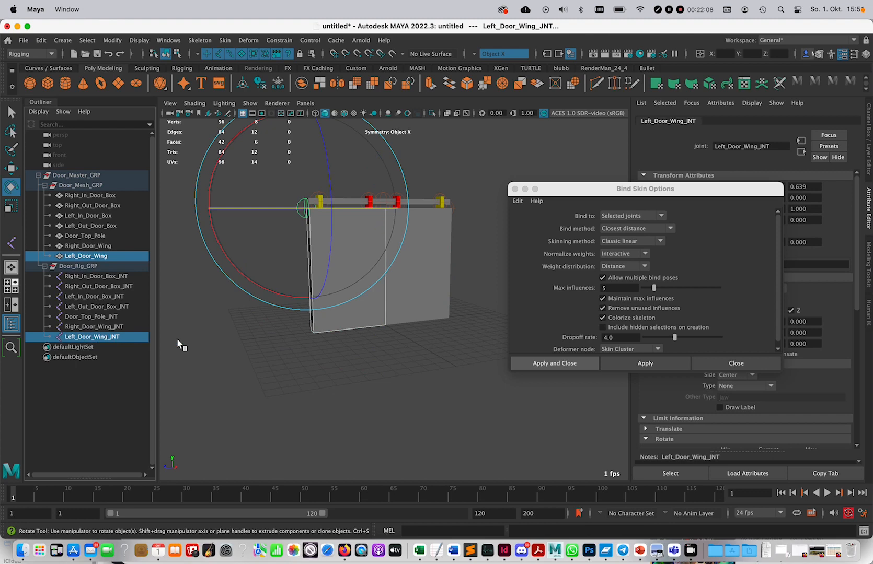
left_click(645, 363)
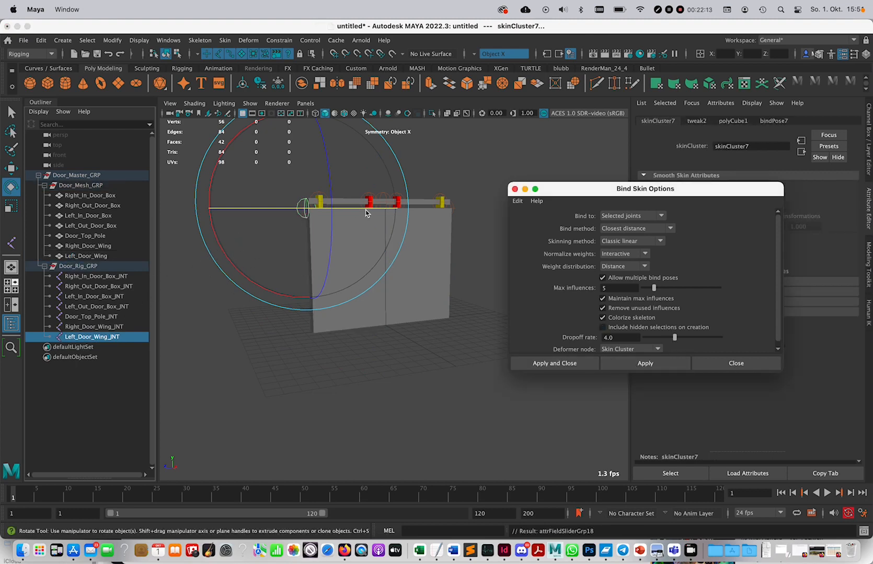
Test the left wing's skin binding by rotating Left_Door_Wing_JNT about Y, undo the rotation and clear the selection.
left_click_drag(365, 212, 326, 233)
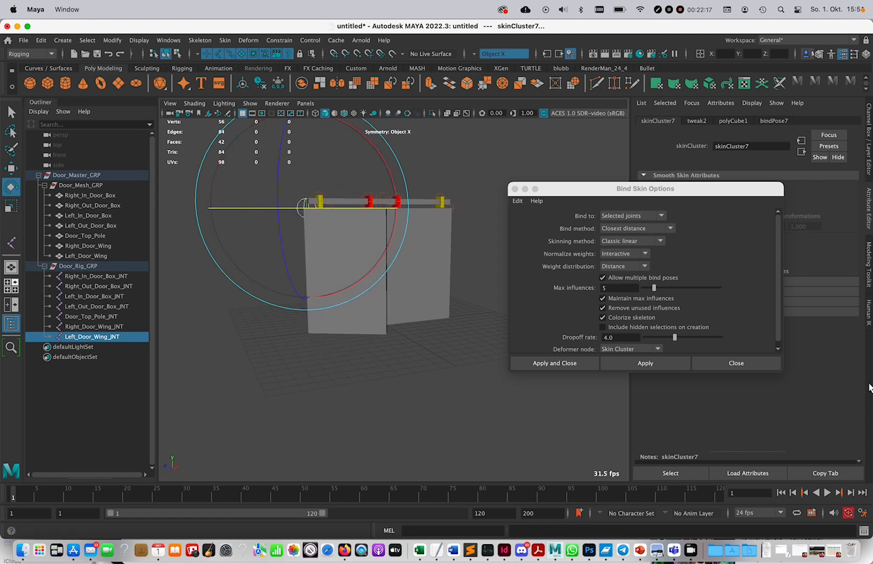
key("super+z")
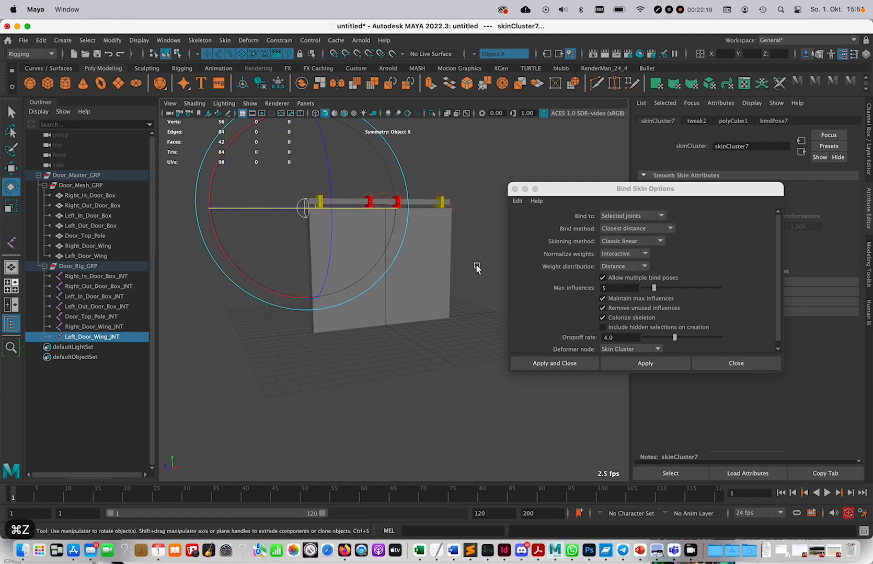
left_click(483, 180)
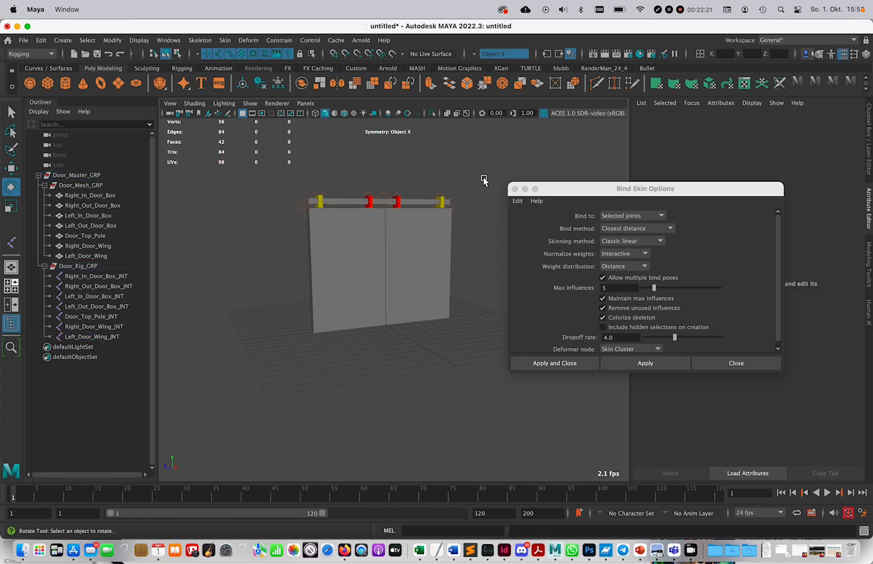
Close the Bind Skin Options and bring up the Curves / Surfaces tools.
left_click(514, 190)
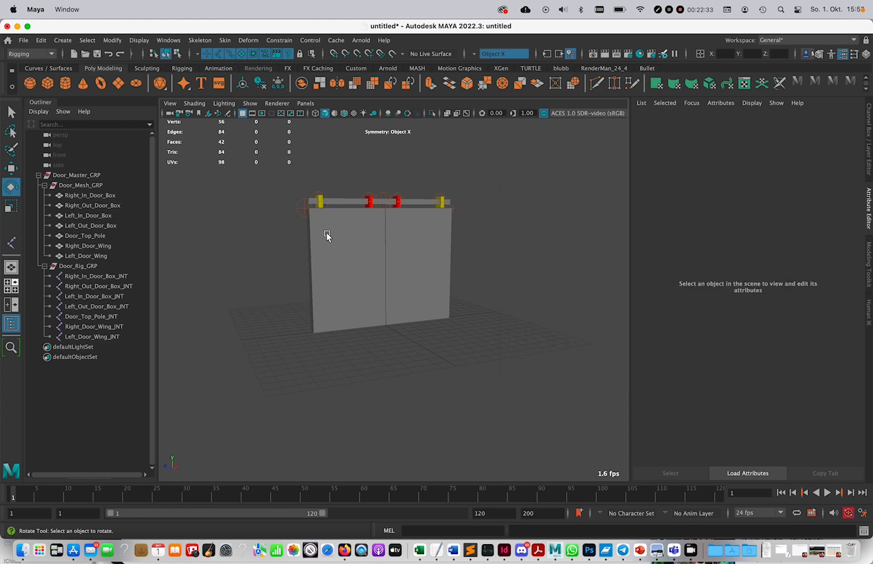
left_click_drag(466, 225, 439, 223, "alt")
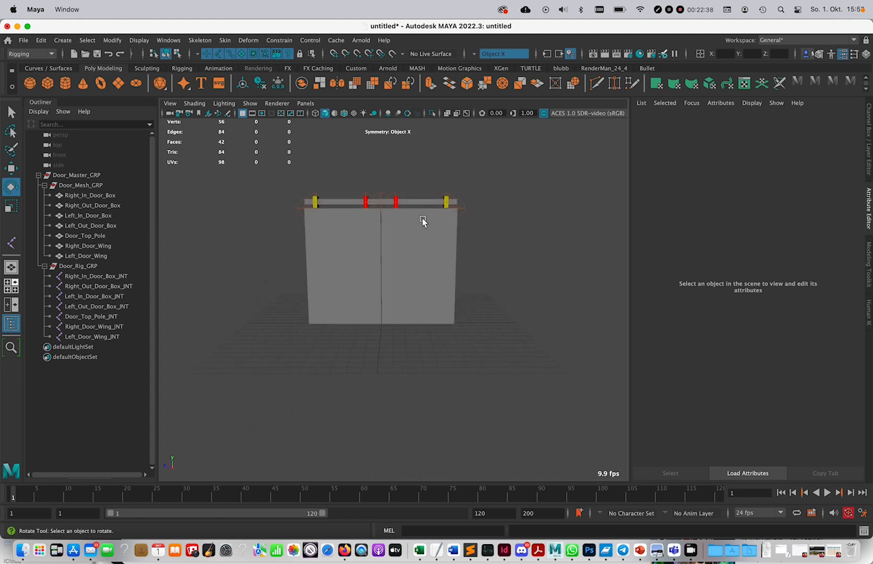
left_click(47, 68)
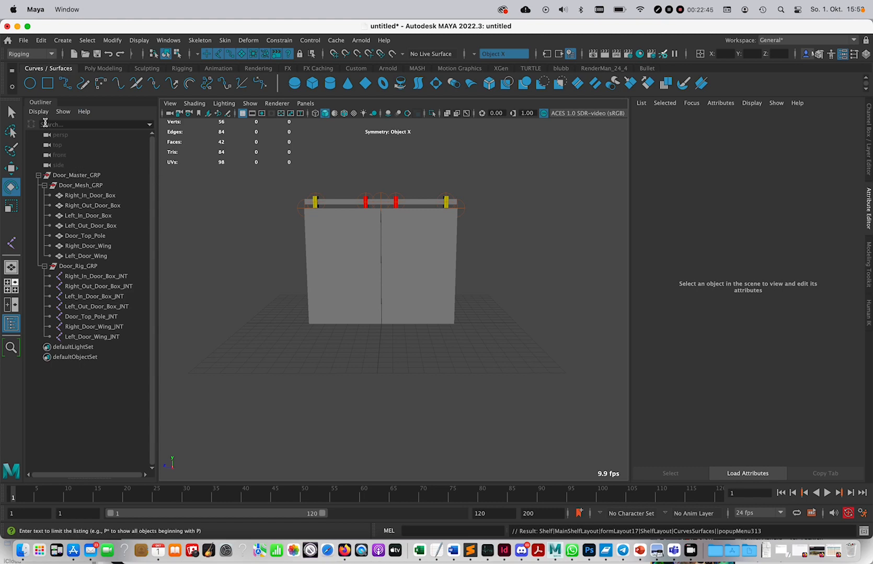
Create a NURBS circle at the origin and scale it uniformly to about 0.163.
left_click(33, 87)
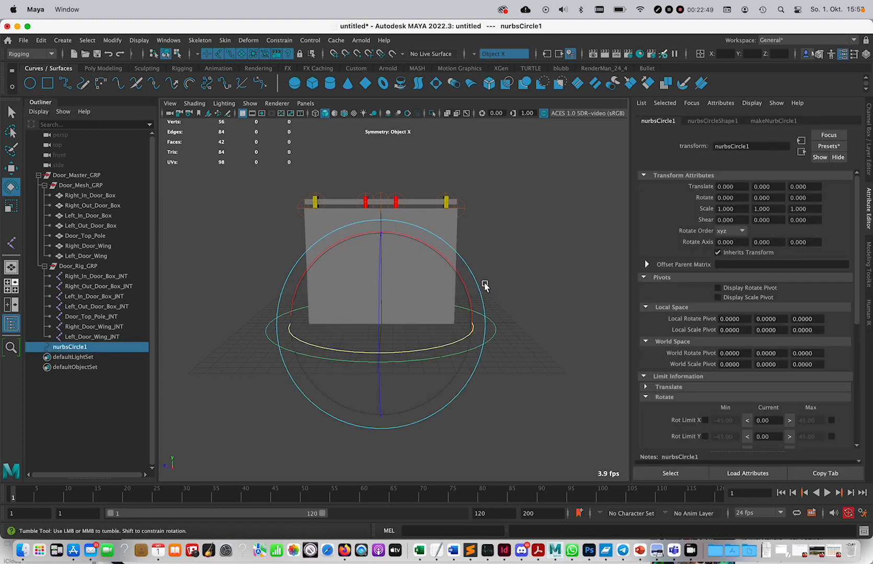
mouse_move(485, 287)
left_mouse_down("alt")
mouse_move(439, 288)
mouse_move(456, 308)
mouse_move(484, 292)
mouse_move(475, 289)
mouse_move(487, 290)
left_mouse_up("alt")
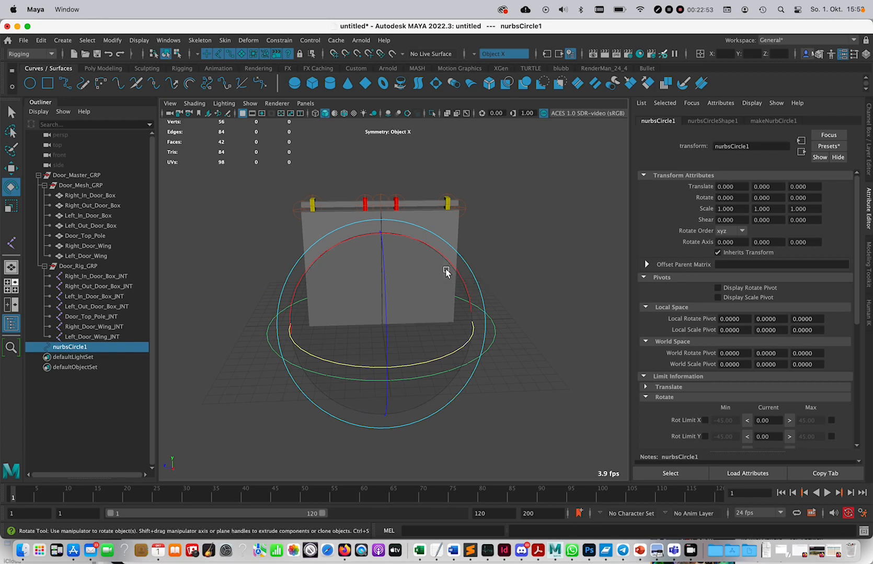
key("r")
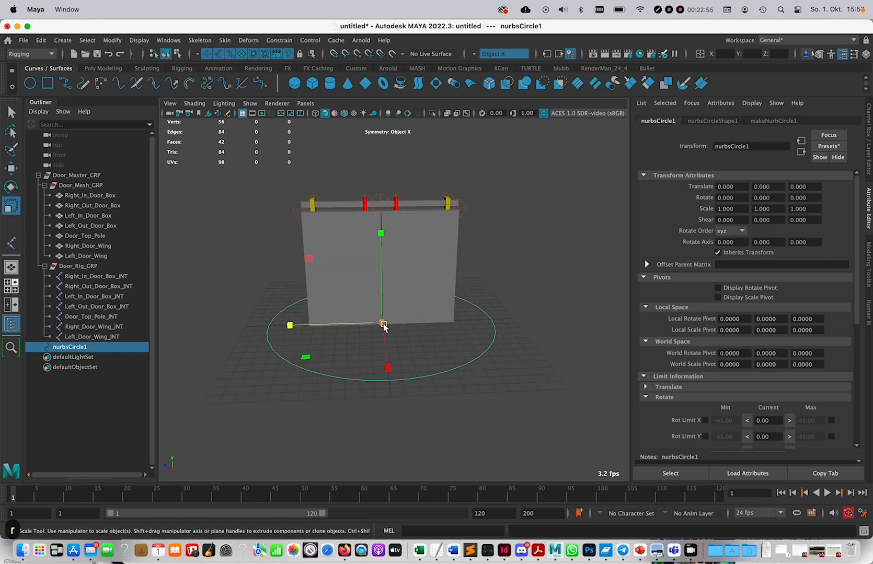
left_click_drag(383, 325, 241, 353)
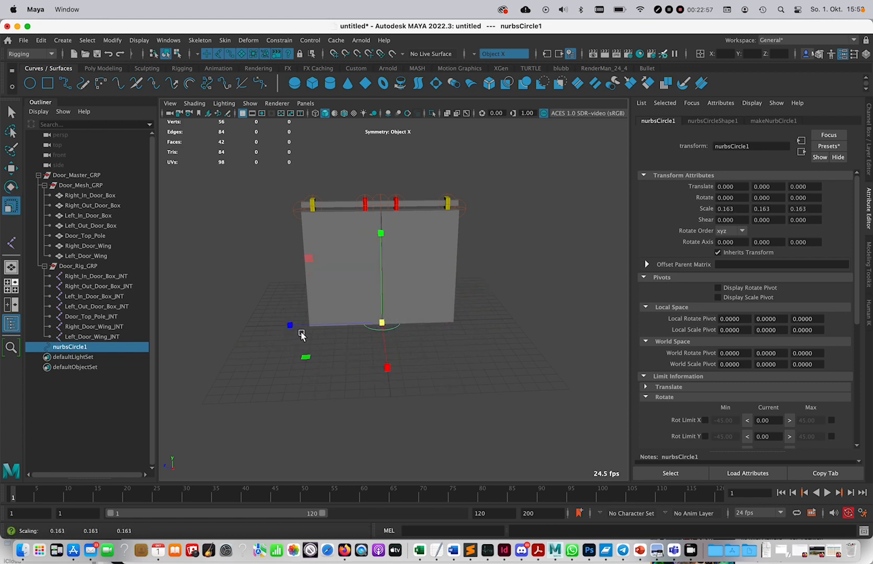
Move the circle along Z to about -1.047, beside the door, and rotate it -90 degrees about Z so it stands upright.
key("w")
left_click_drag(287, 326, 405, 325)
key("e")
key("r")
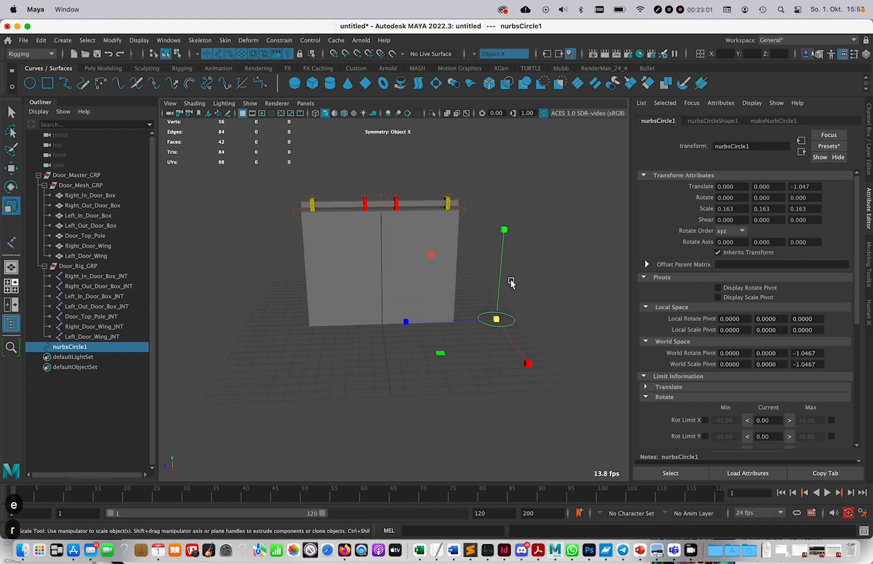
key("e")
key("j")
key("j")
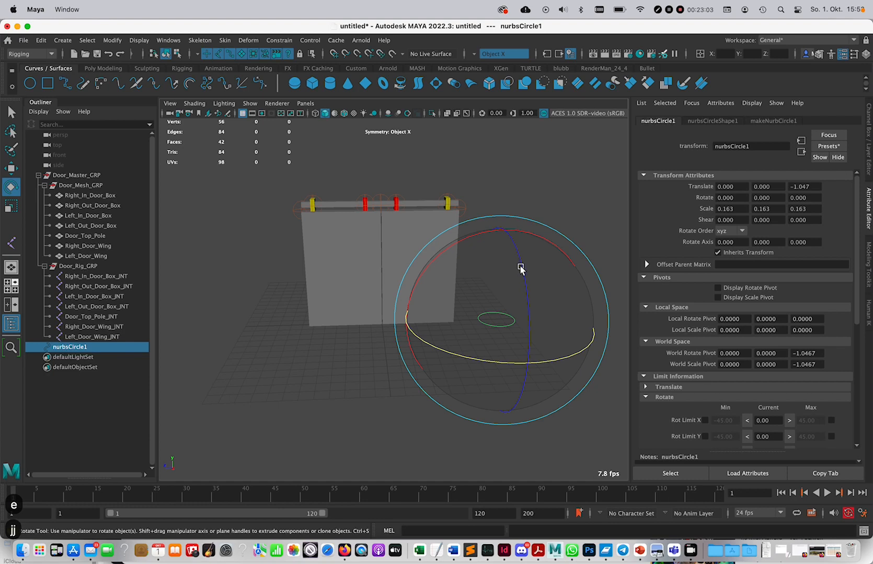
left_click_drag(521, 268, 517, 302)
Raise the upright circle beside the door to about 0.57 in Y.
key("w")
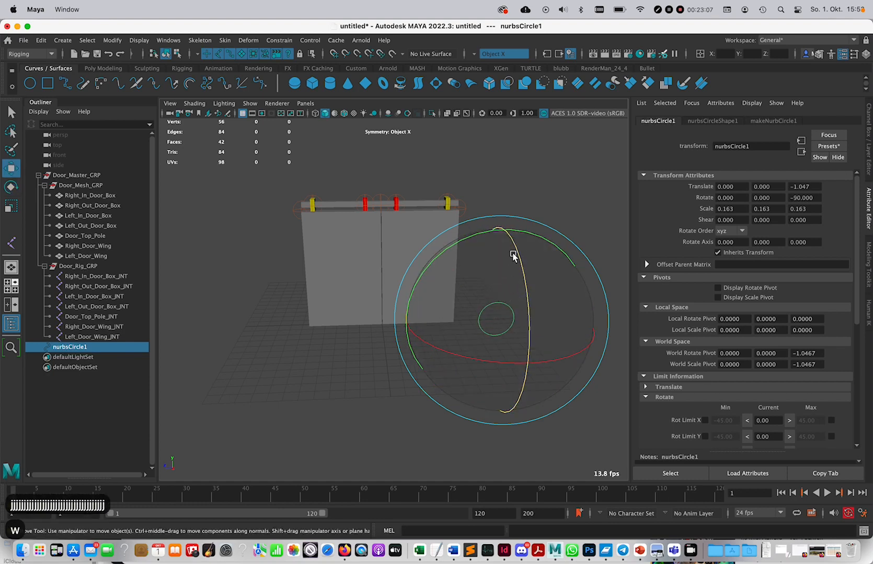
mouse_move(511, 248)
left_mouse_down()
mouse_move(507, 157)
mouse_move(503, 231)
mouse_move(511, 239)
left_mouse_up()
scroll(513, 246, "down", 2)
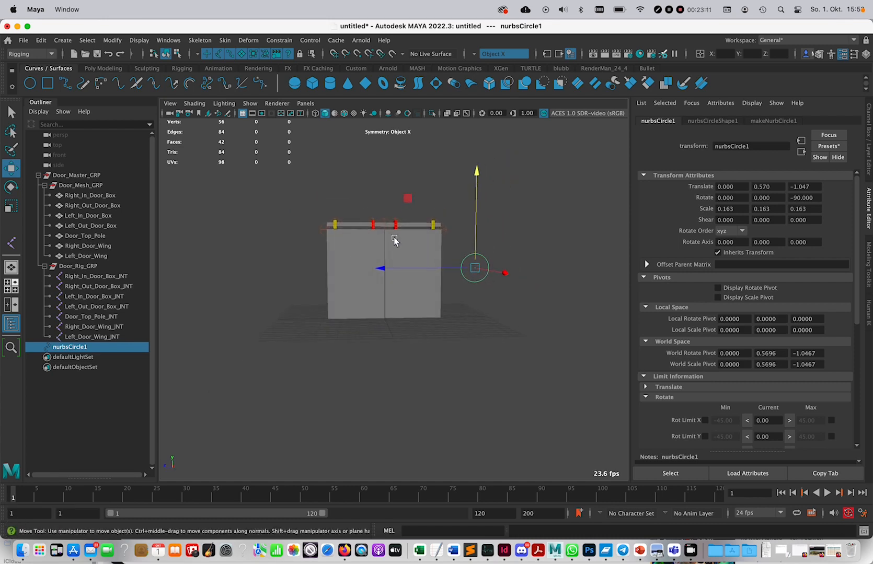
Rename the circle Door_CTRL and parent it under Door_Rig_GRP.
left_click(869, 116)
double_click(756, 125)
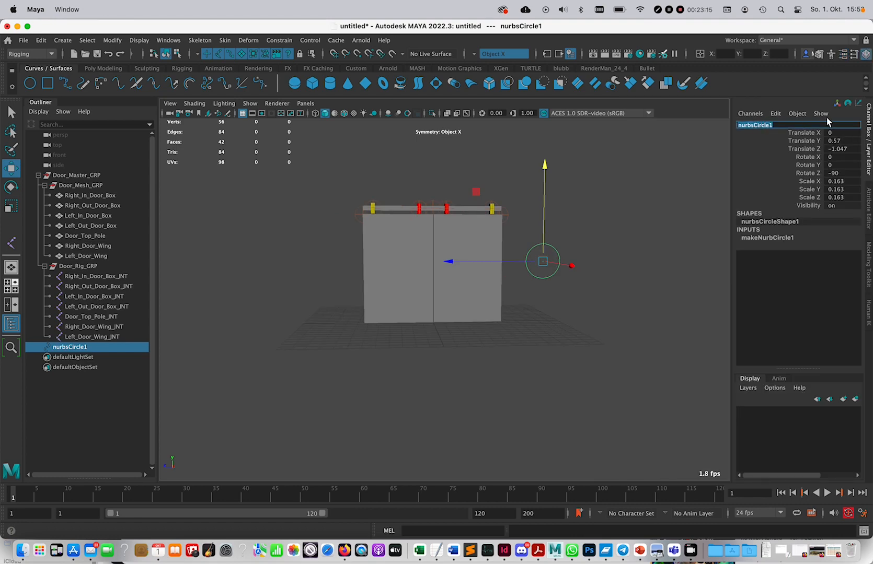
type("Door")
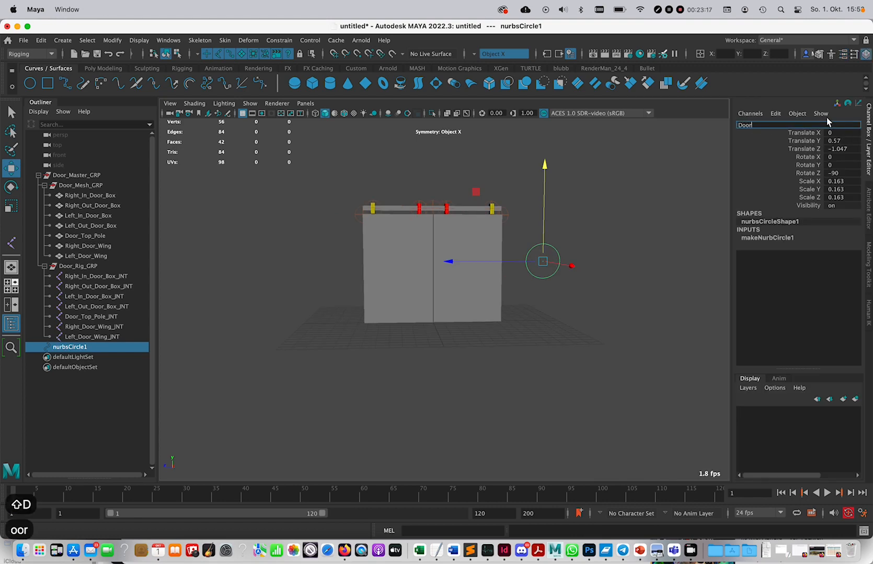
type("_CTRL")
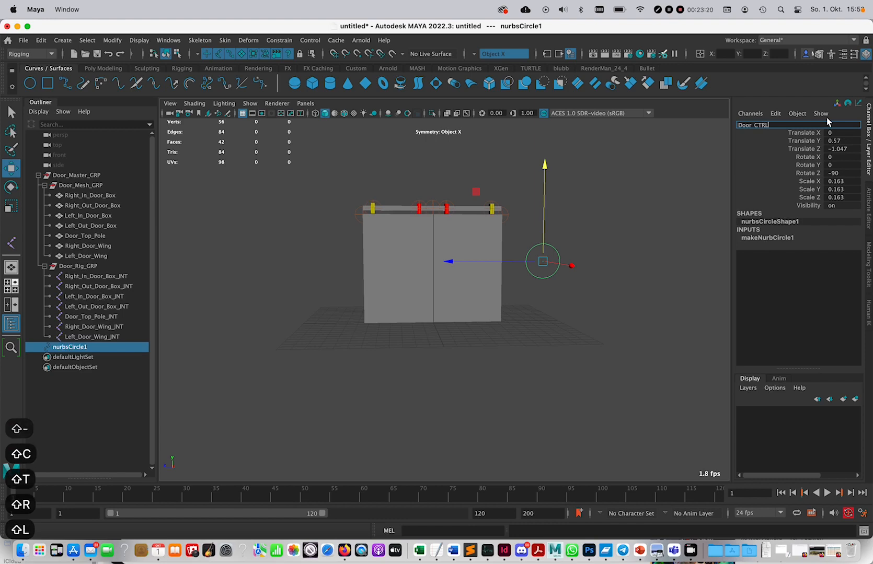
key("Return")
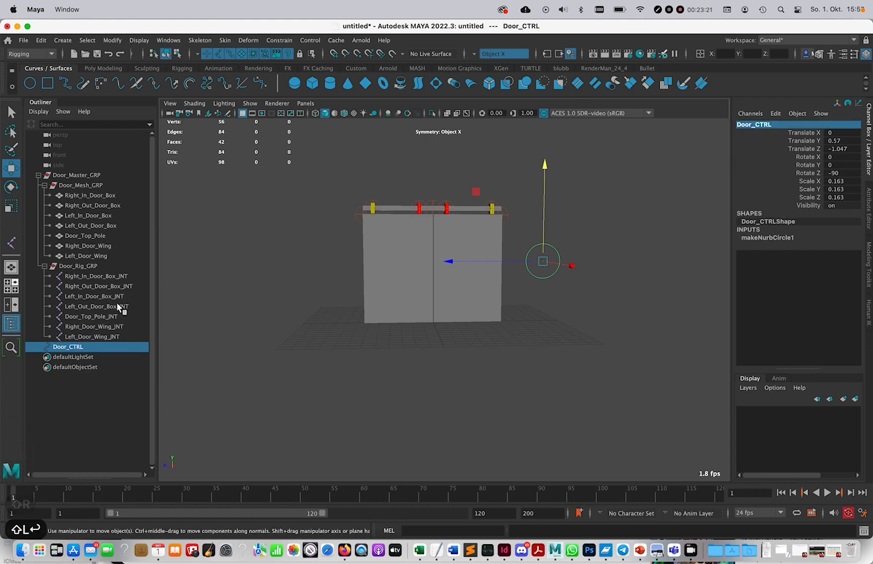
left_click_drag(61, 349, 73, 271)
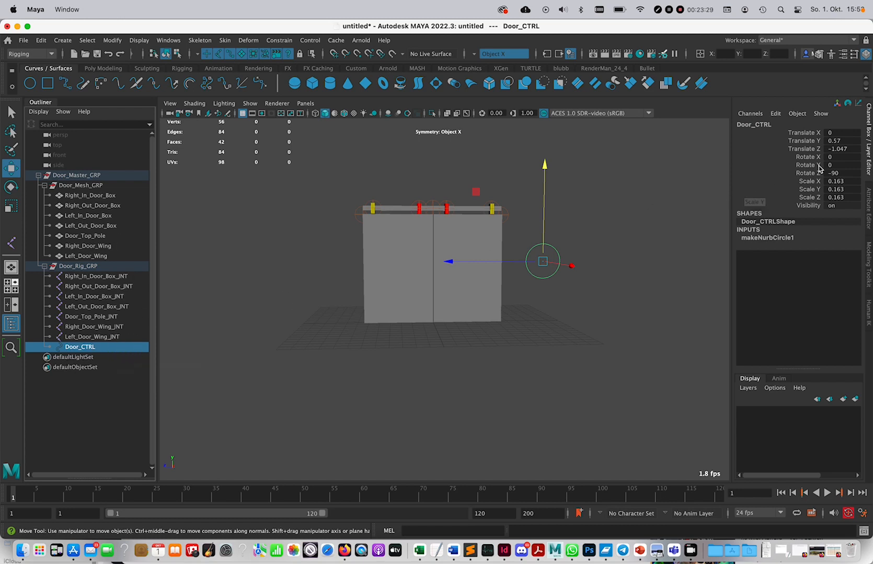
Lock and hide all translate, rotate and scale channels of Door_CTRL.
left_click(810, 133)
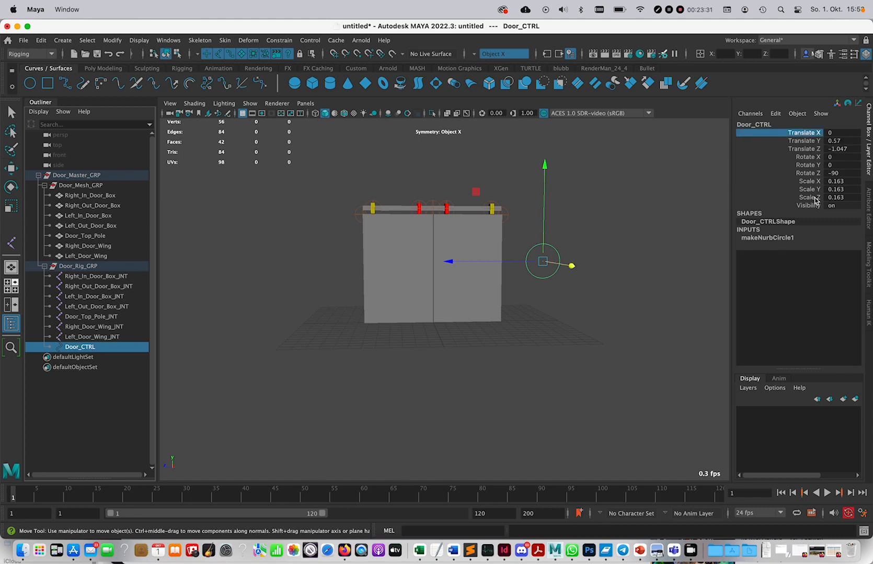
left_click(816, 197, "shift")
right_click(812, 198)
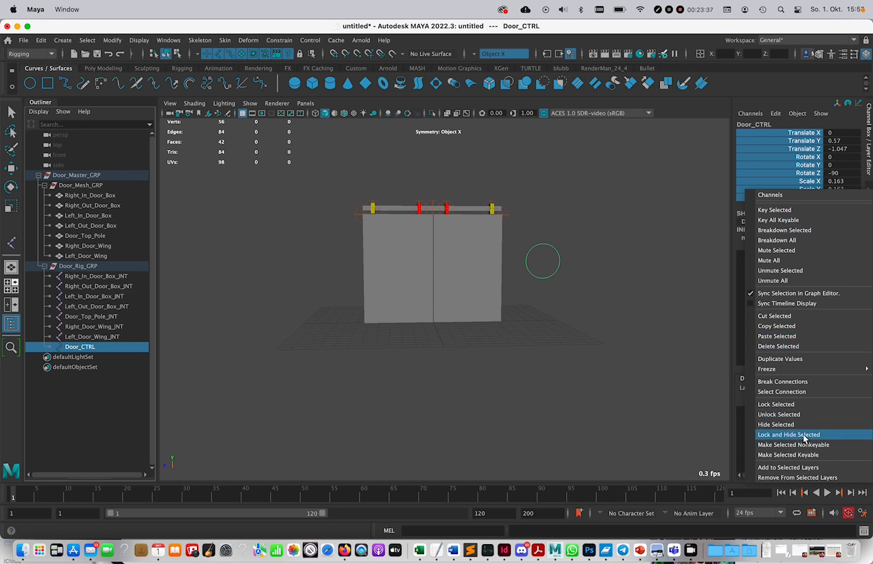
left_click(788, 435)
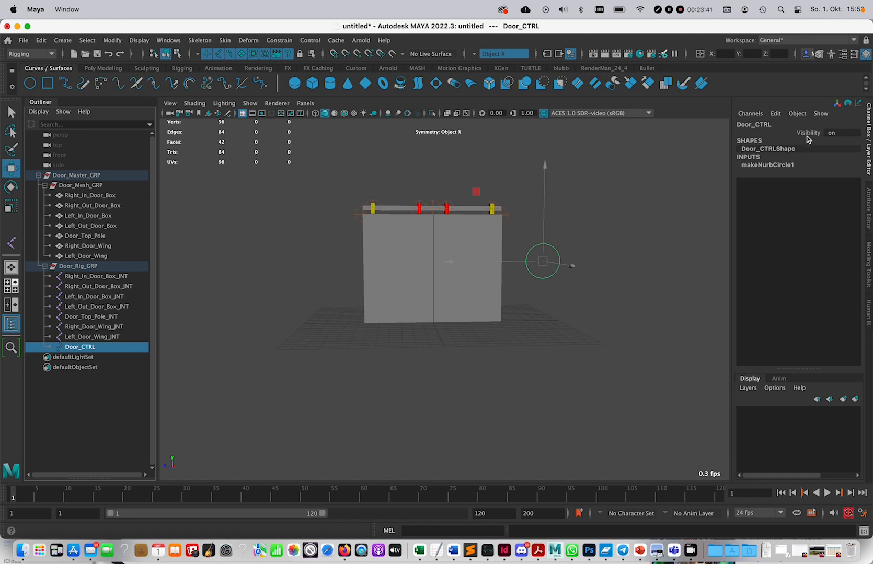
Start a new attribute on Door_CTRL with the long name Open_Door and the overridden nice name Open Door.
left_click(775, 114)
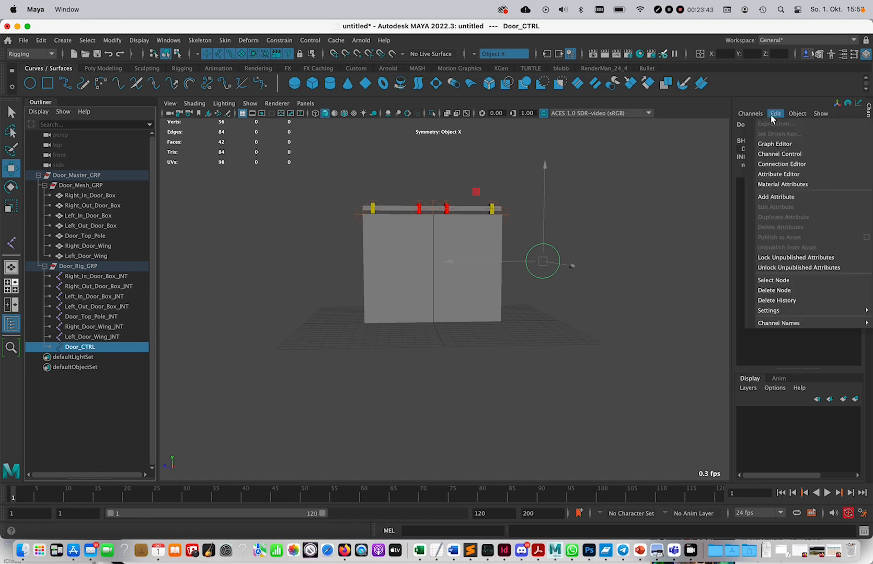
left_click(776, 197)
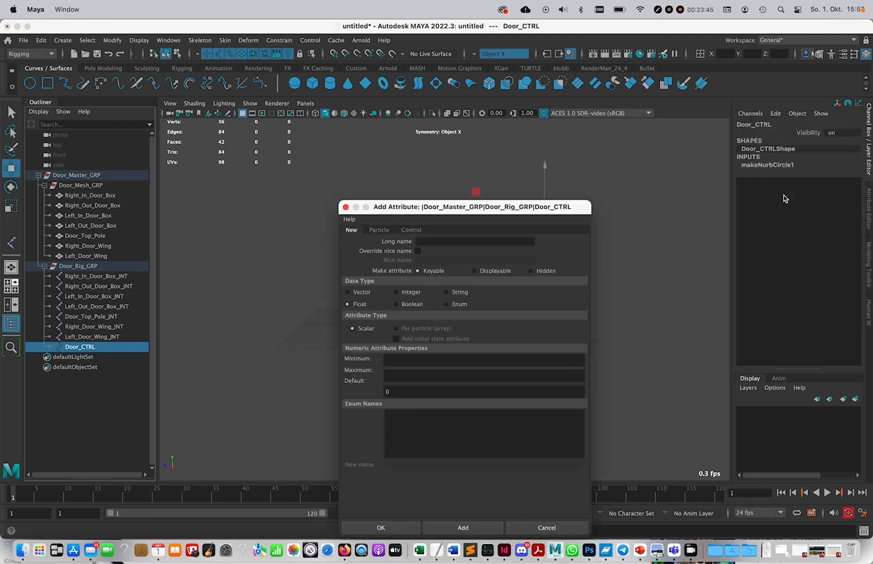
left_click(450, 241)
type("O")
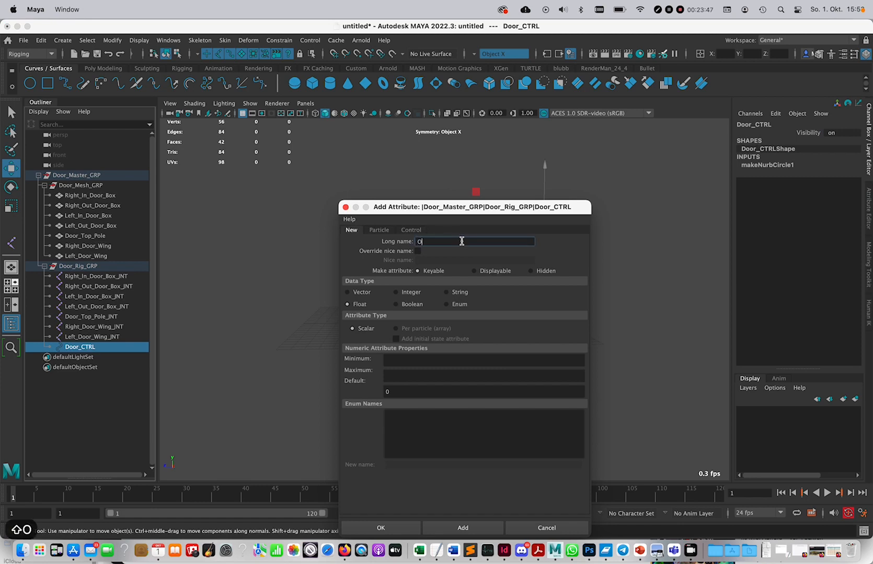
type("pen_Door")
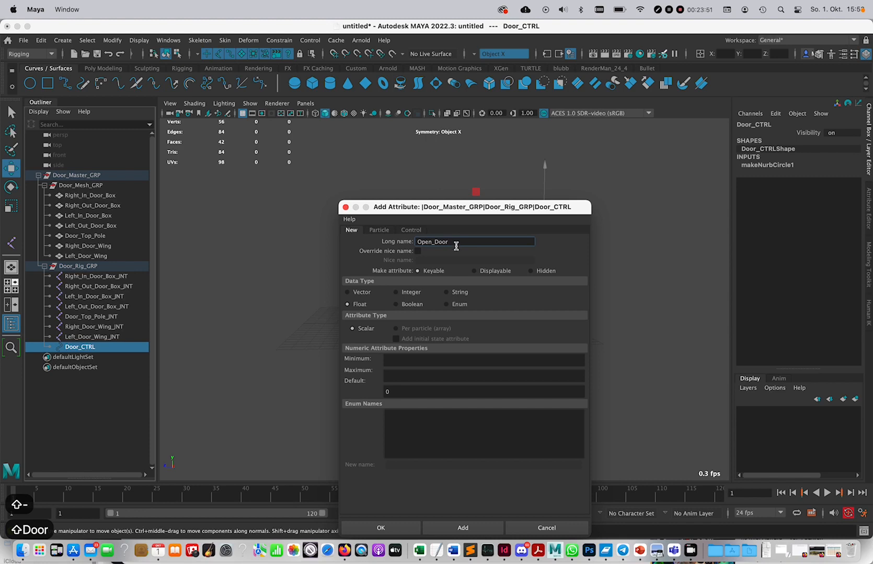
left_click(417, 250)
left_click(440, 261)
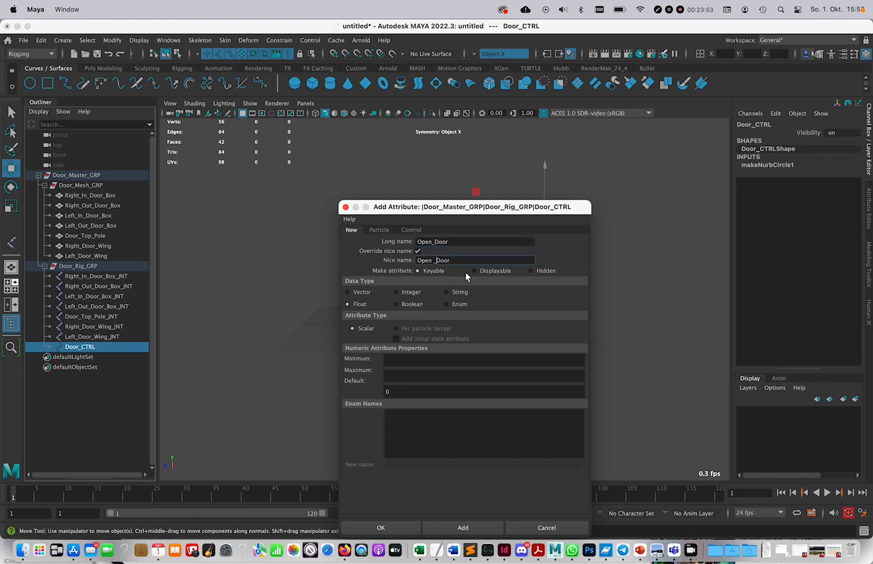
key("BackSpace")
Give the Open Door attribute a minimum of 0 and a maximum of 1 and add it to Door_CTRL.
left_click(396, 360)
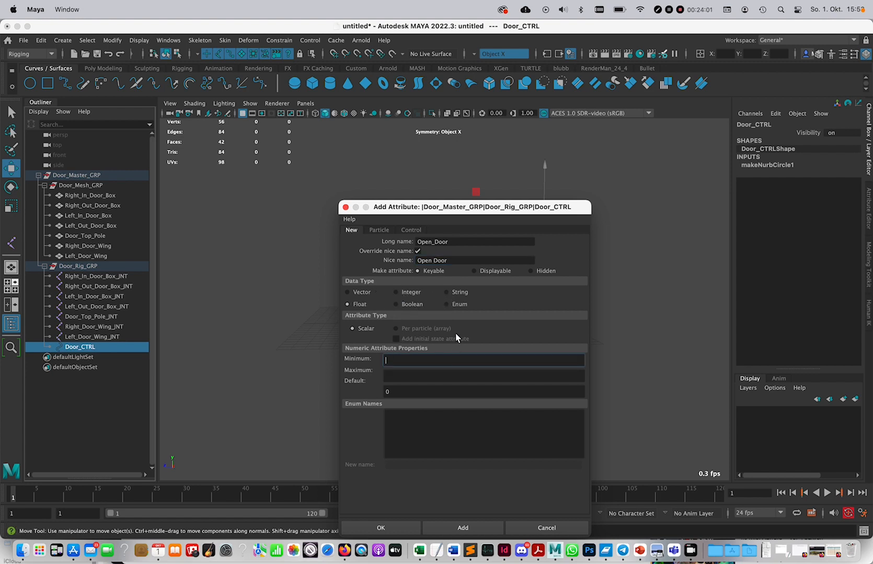
type("0")
left_click(456, 376)
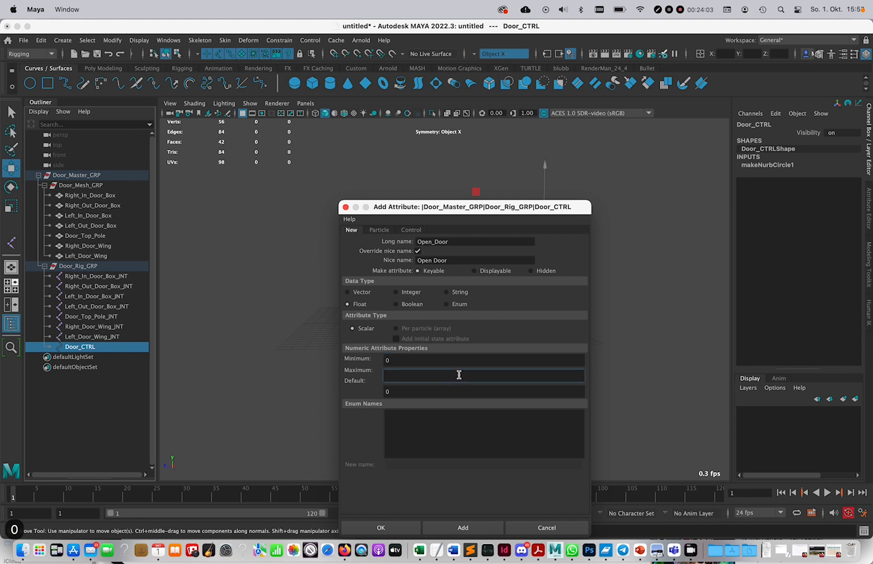
type("1")
left_click(393, 526)
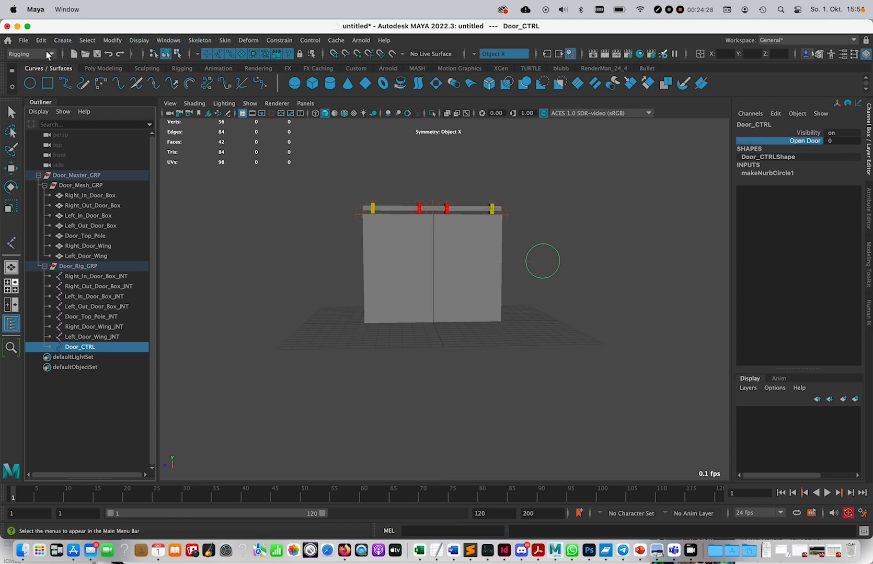
Switch to the Animation menu set, open Set Driven Key and load Door_CTRL as the driver.
left_click(44, 53)
left_click(33, 86)
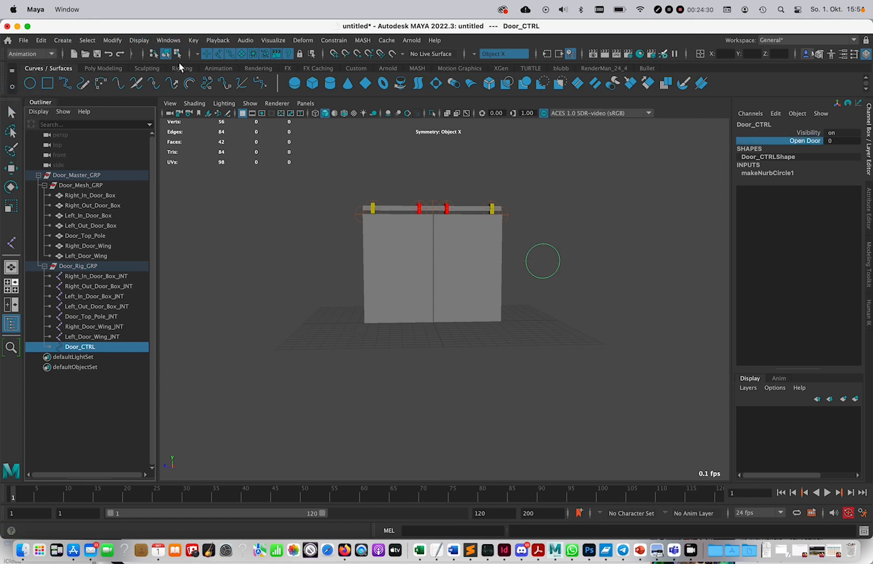
left_click(199, 41)
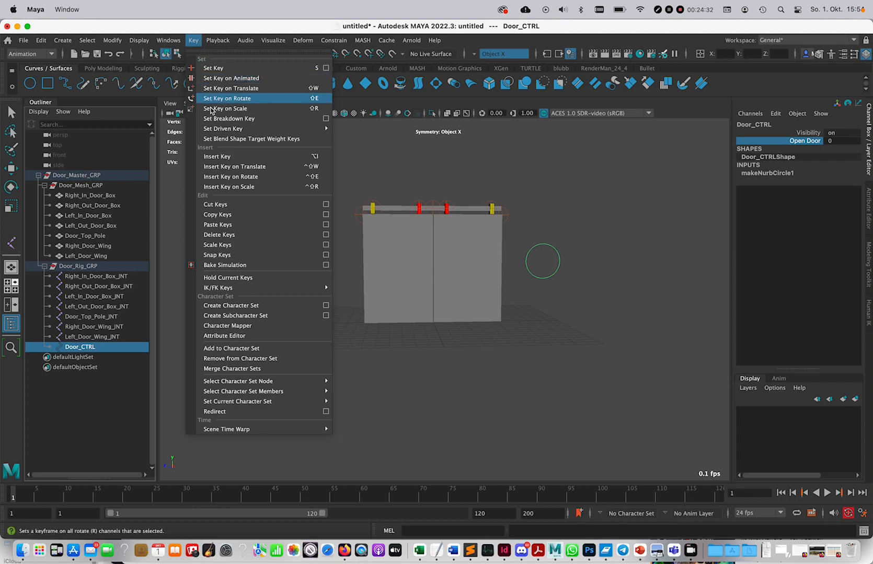
mouse_move(245, 129)
left_click(403, 135)
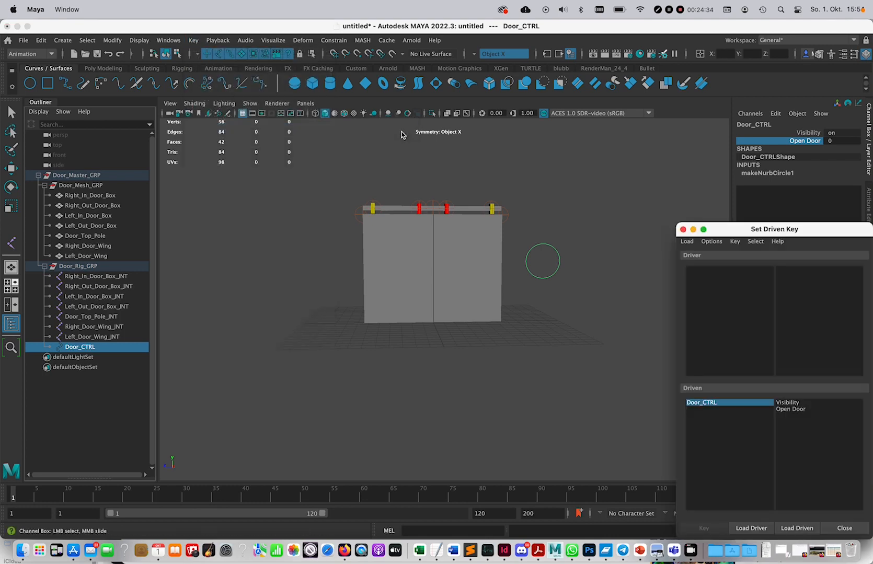
left_click_drag(804, 228, 254, 135)
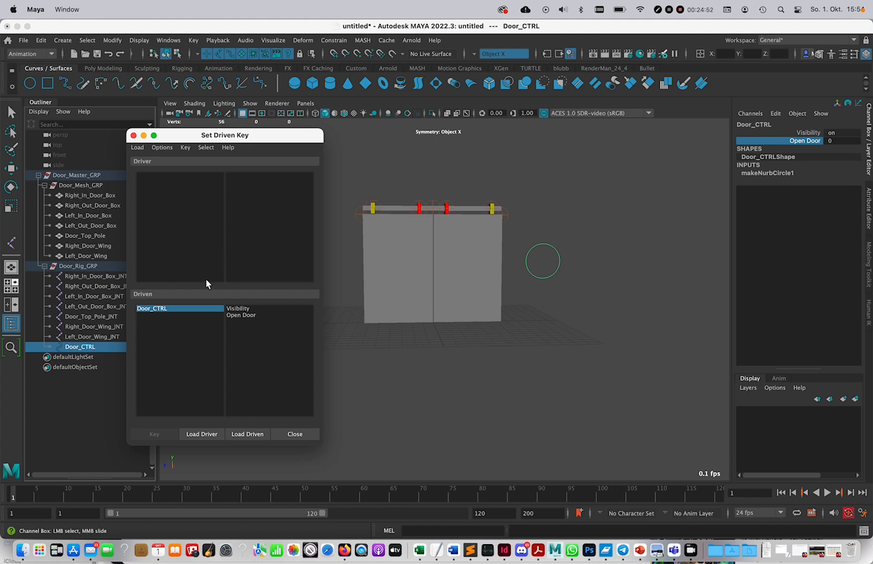
left_click(202, 435)
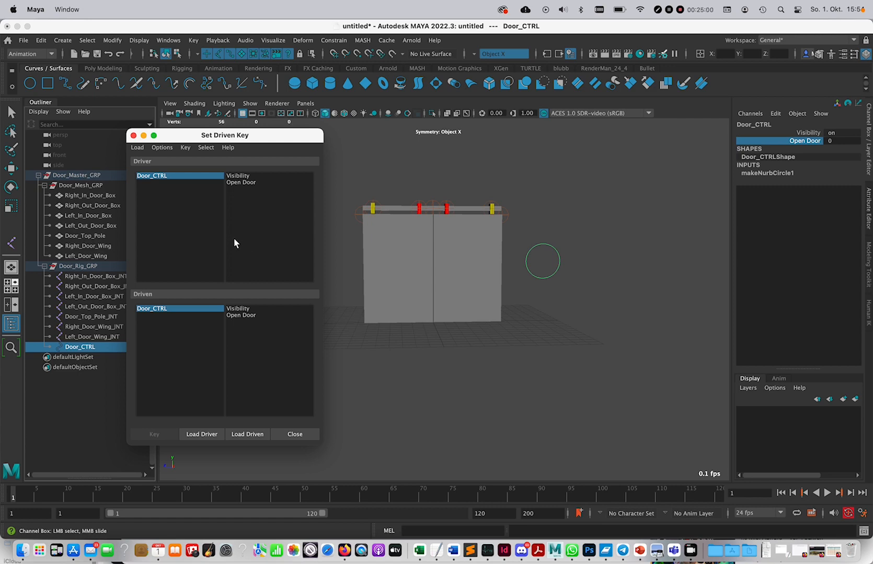
Load all seven door joints, from Right_In_Door_Box_JNT to Left_Door_Wing_JNT, as the driven objects.
left_click(106, 277)
key("w")
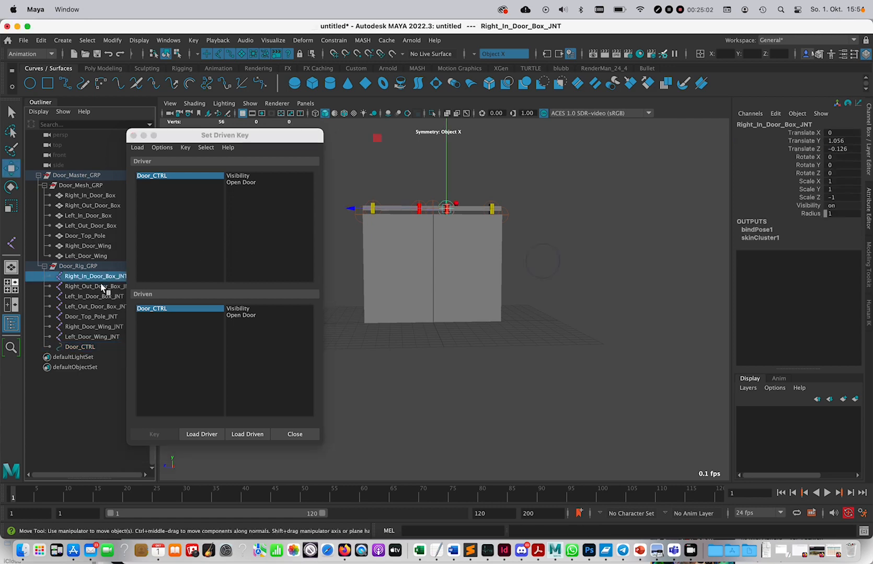
left_click(103, 336, "shift")
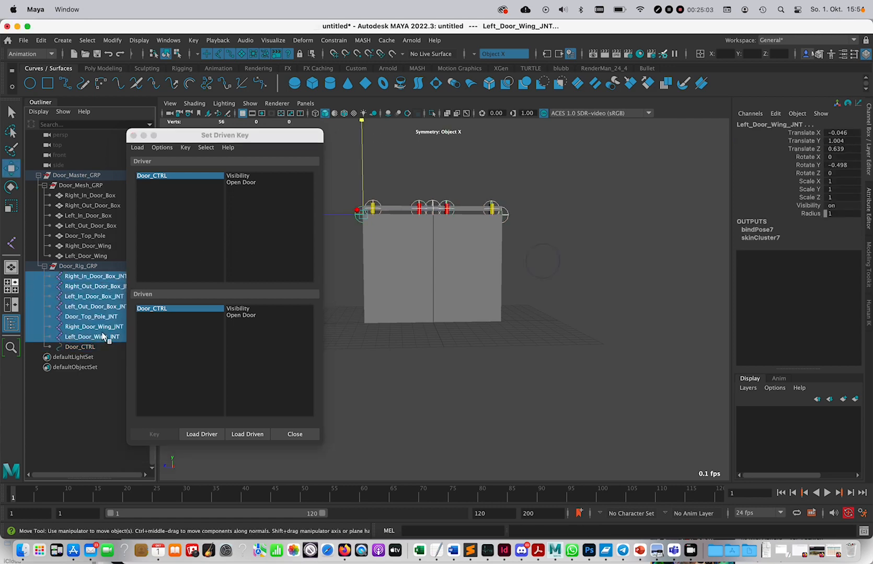
left_click(256, 435)
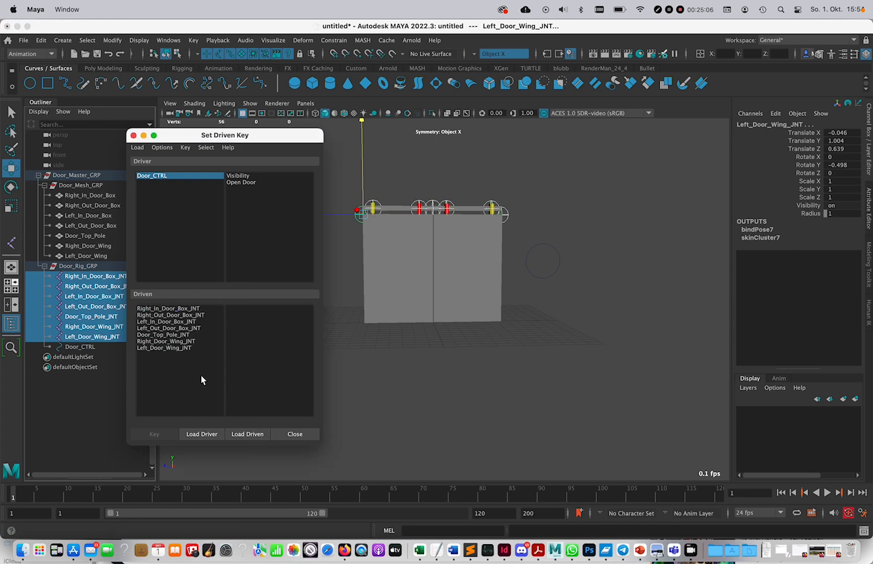
Go through the driven joints in Set Driven Key and examine which channels each one offers.
left_click(202, 308)
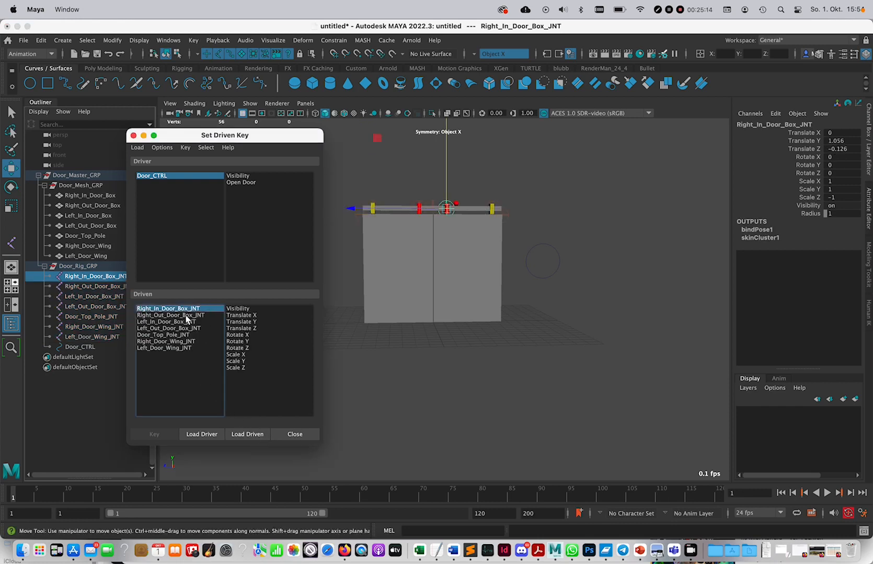
left_click(187, 316)
left_click(187, 328)
left_click(183, 335)
left_click(183, 341)
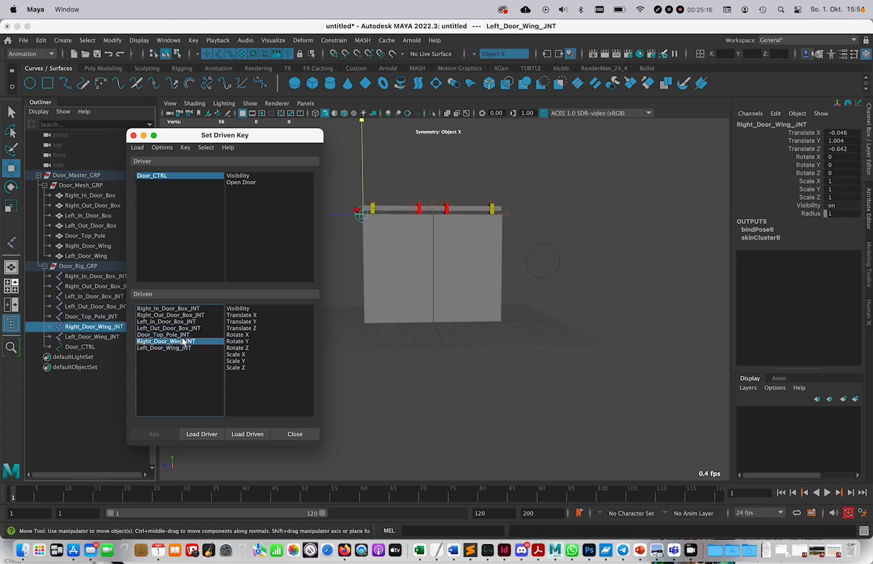
left_click(189, 328)
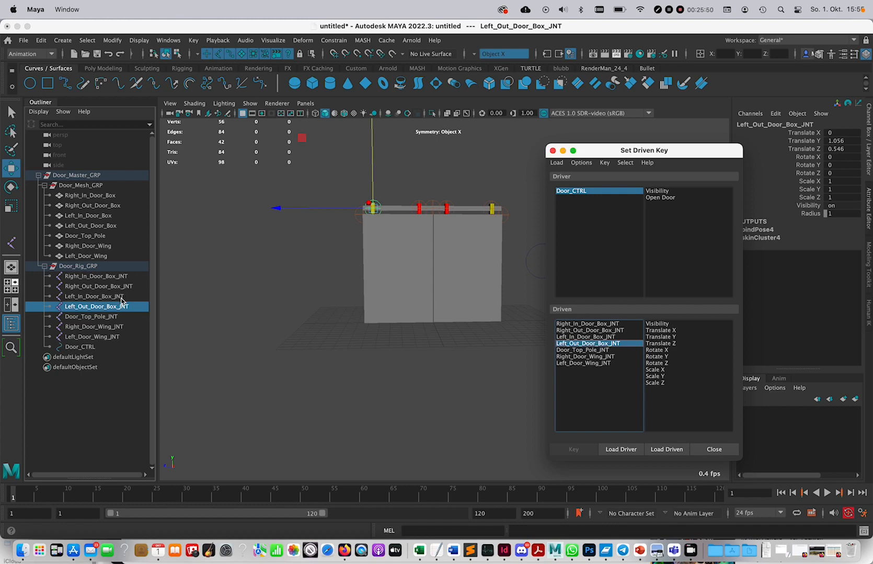
Parent the four left and right door box joints under Door_Top_Pole_JNT and expand its hierarchy.
left_click(120, 277)
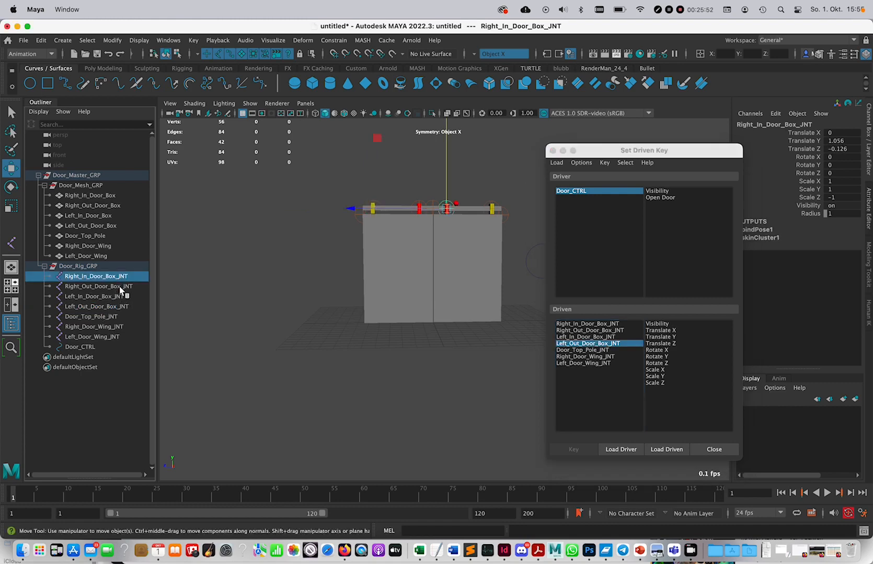
left_click(118, 307, "shift")
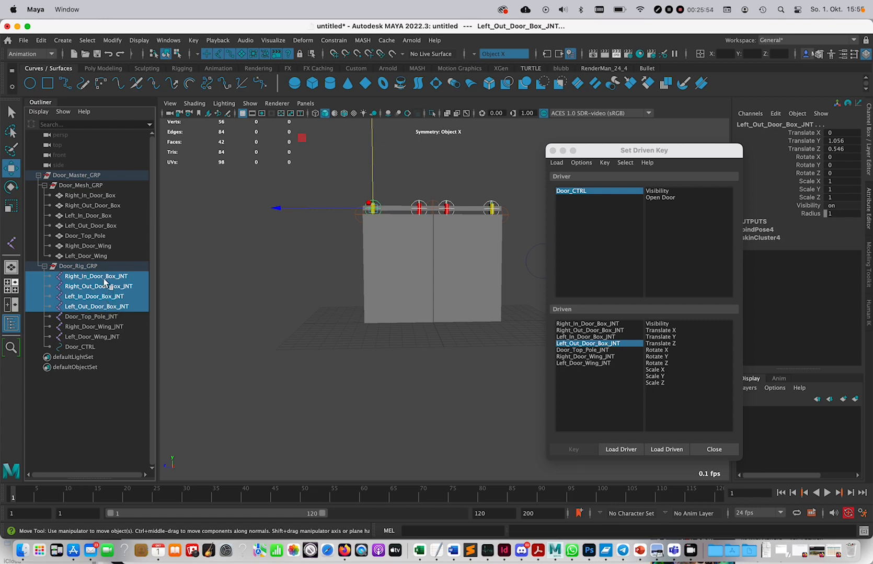
left_click(97, 317, "shift")
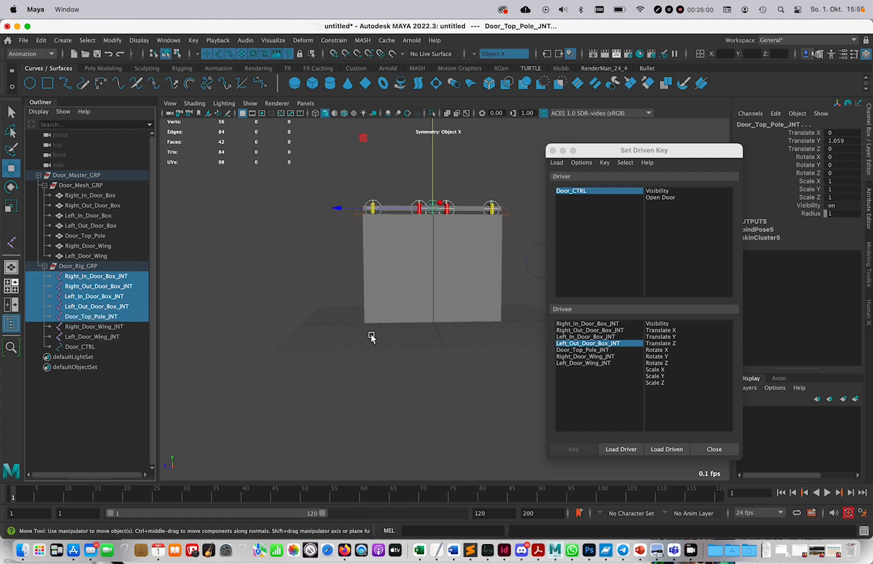
key("p")
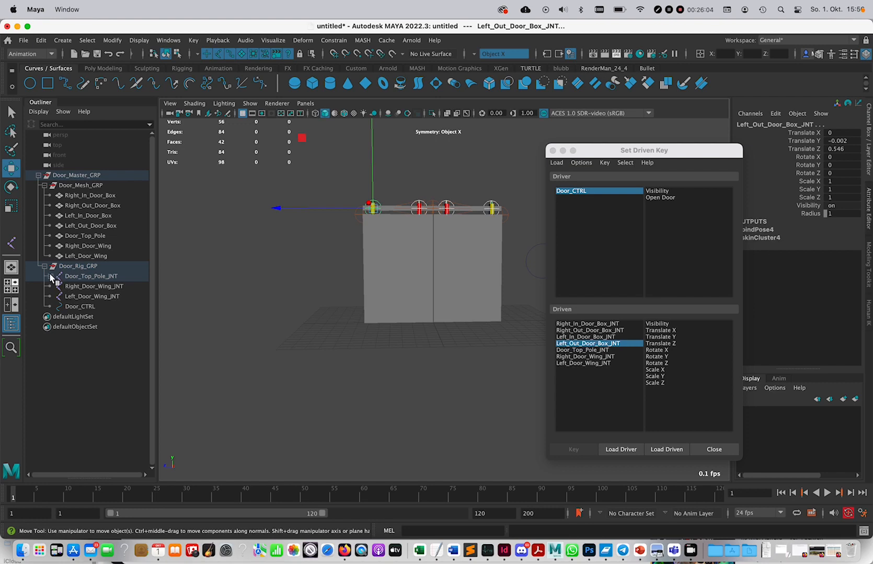
left_click(79, 277)
left_click_drag(502, 282, 312, 239, "alt")
key("super+z")
key("super+z")
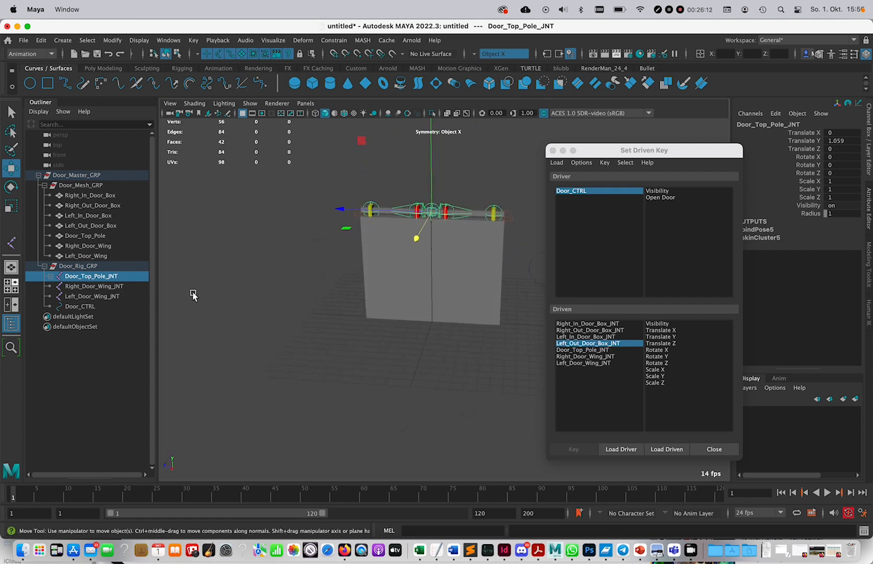
left_click(51, 277)
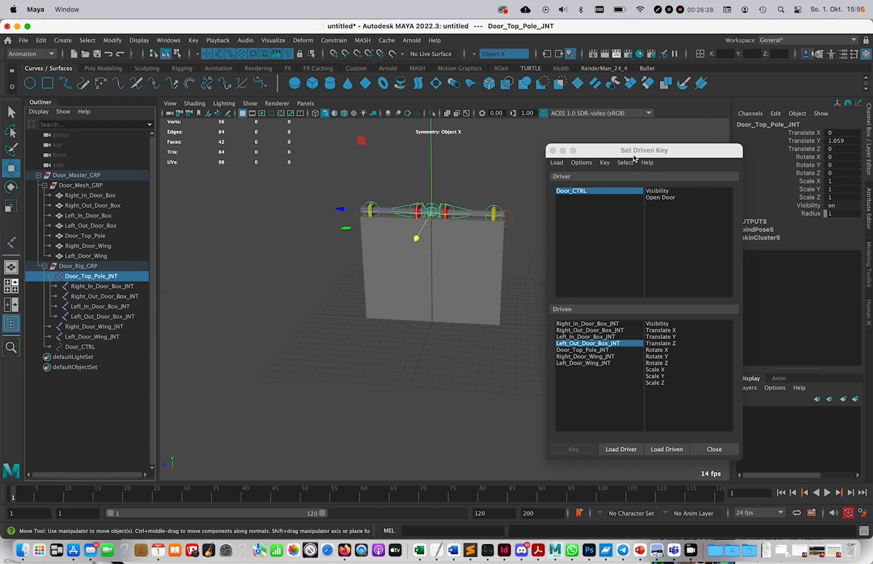
Key Translate and Rotate X, Y and Z of all seven door joints in the closed pose, driven by Open Door.
left_click(674, 199)
left_click(615, 325)
left_click(607, 363, "shift")
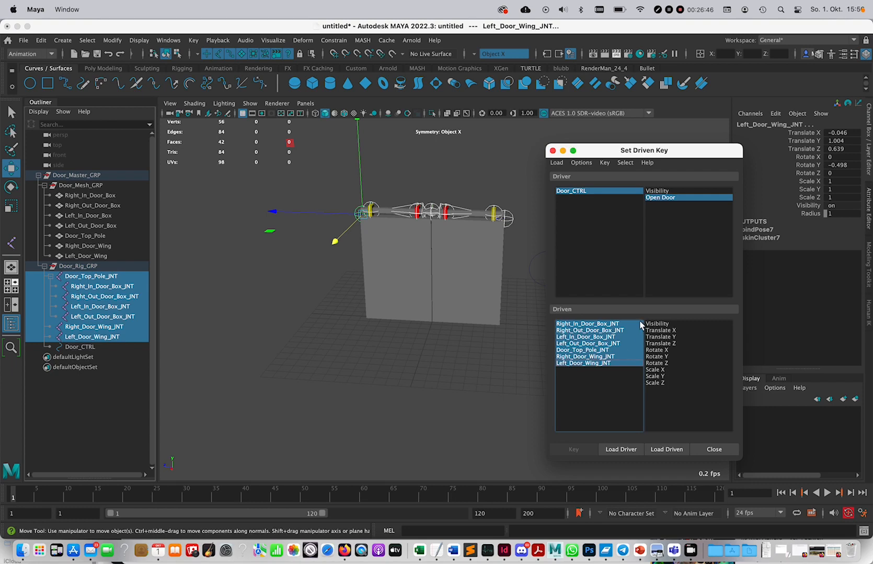
left_click(665, 363)
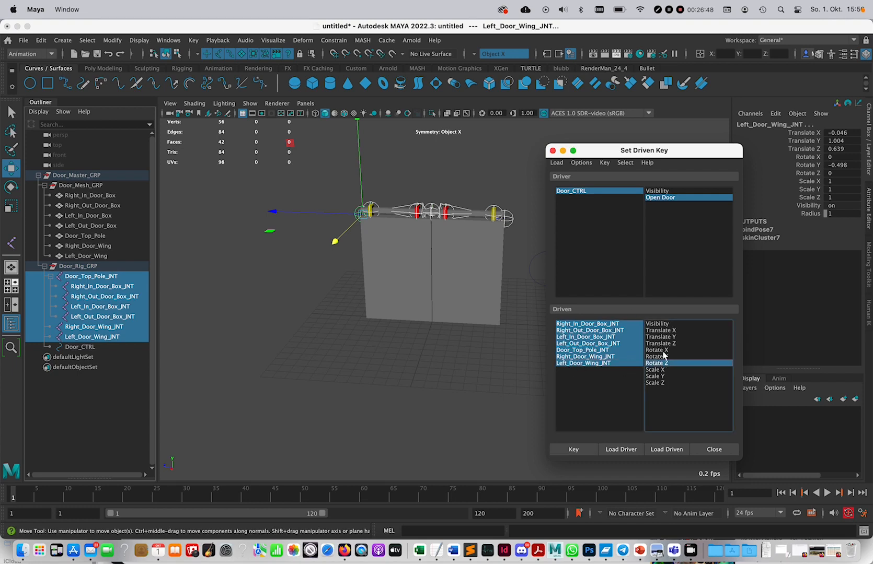
left_click(662, 330, "shift")
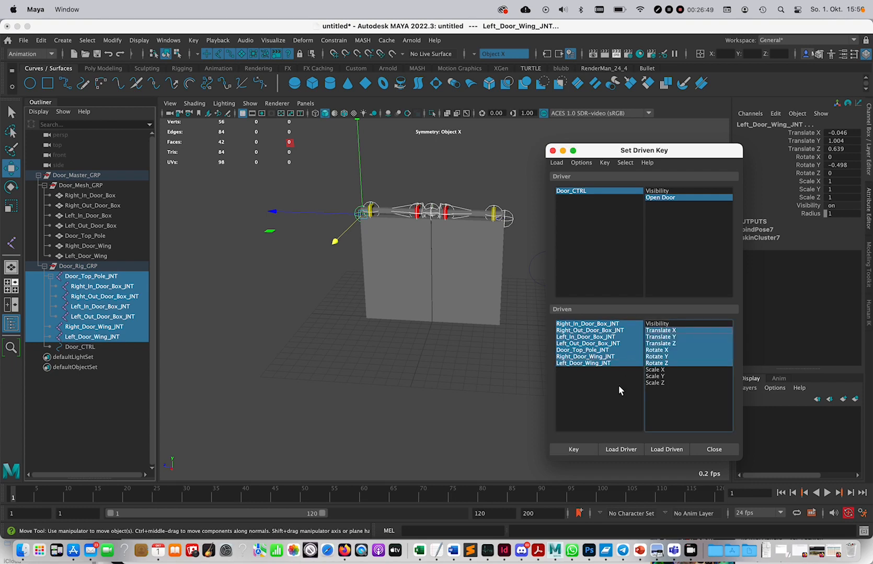
left_click(586, 449)
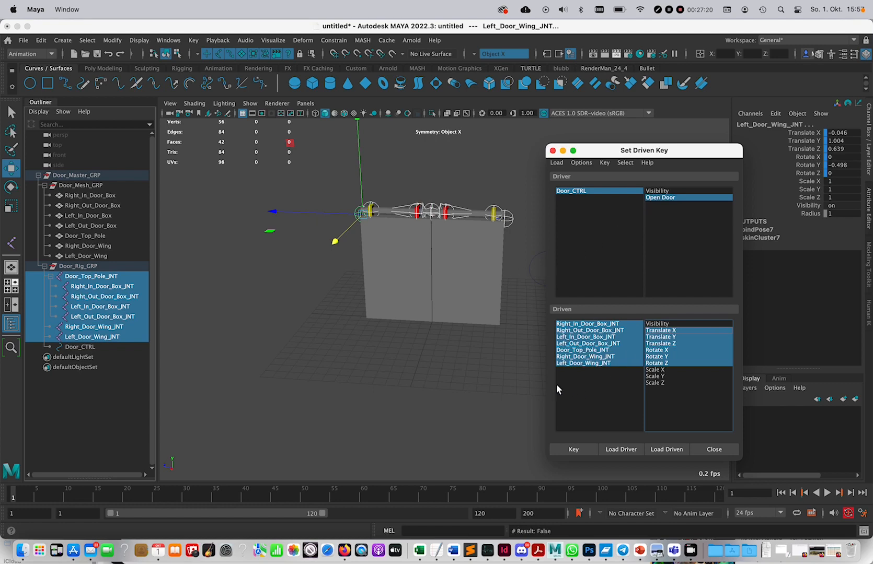
Set the Open Door attribute of Door_CTRL to 1.
left_click(598, 192)
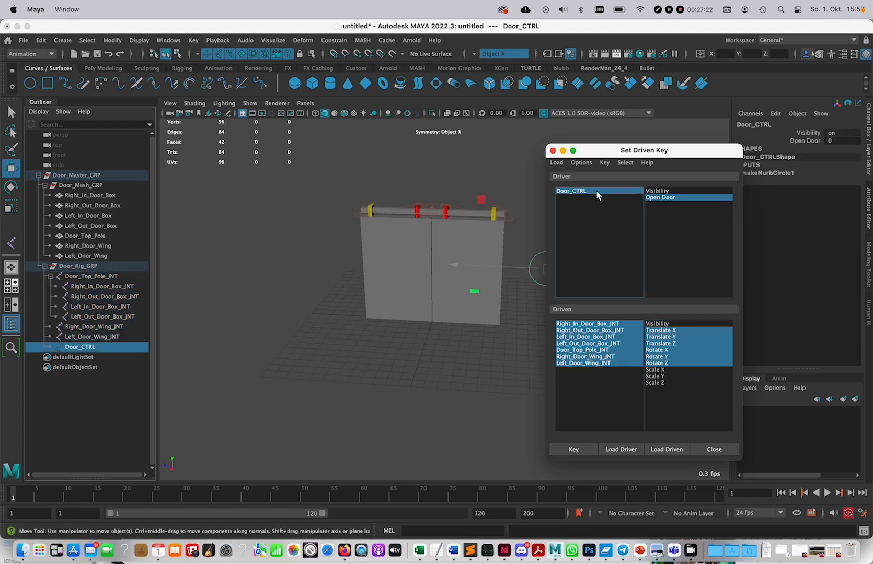
left_click(843, 141)
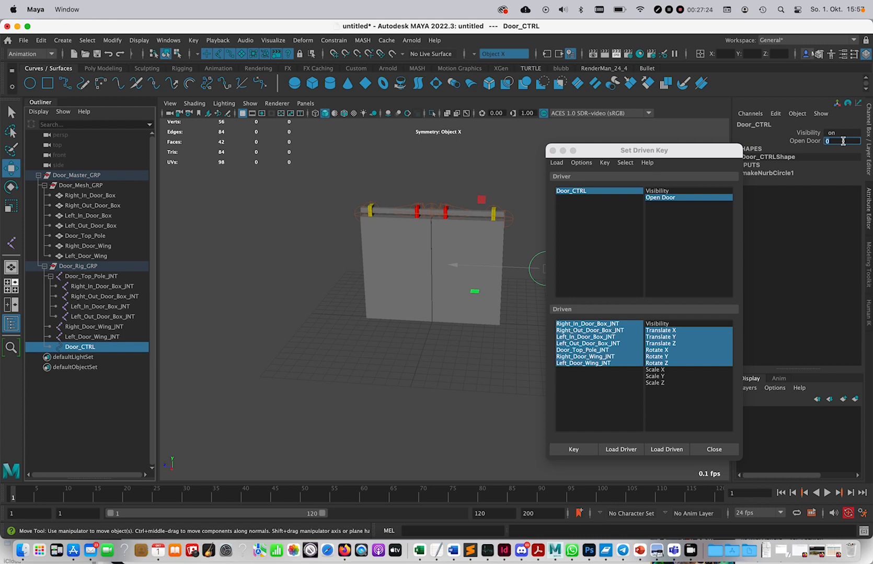
type("1")
key("Return")
Swing the right door wing open by rotating Right_Door_Wing_JNT and set its Rotate Y to 85.
left_click(514, 220)
key("e")
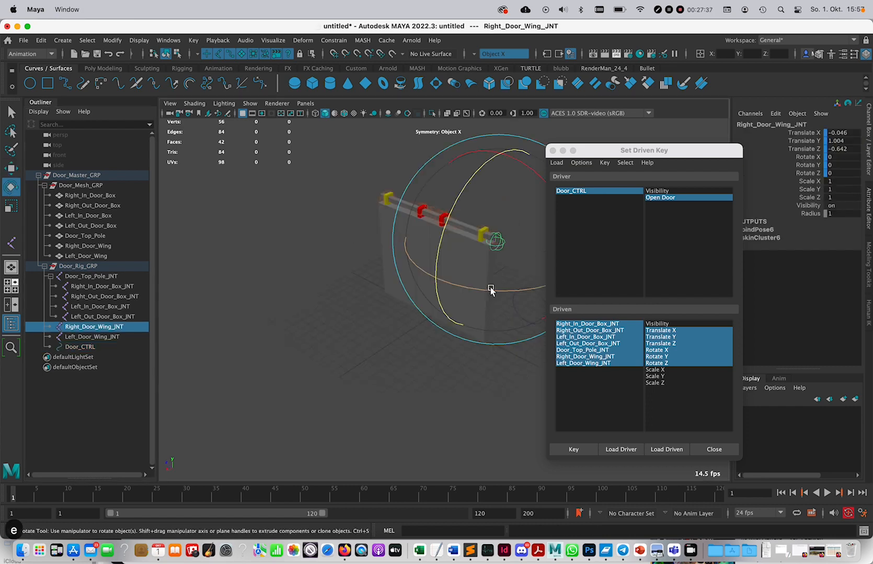
left_click_drag(491, 288, 460, 372)
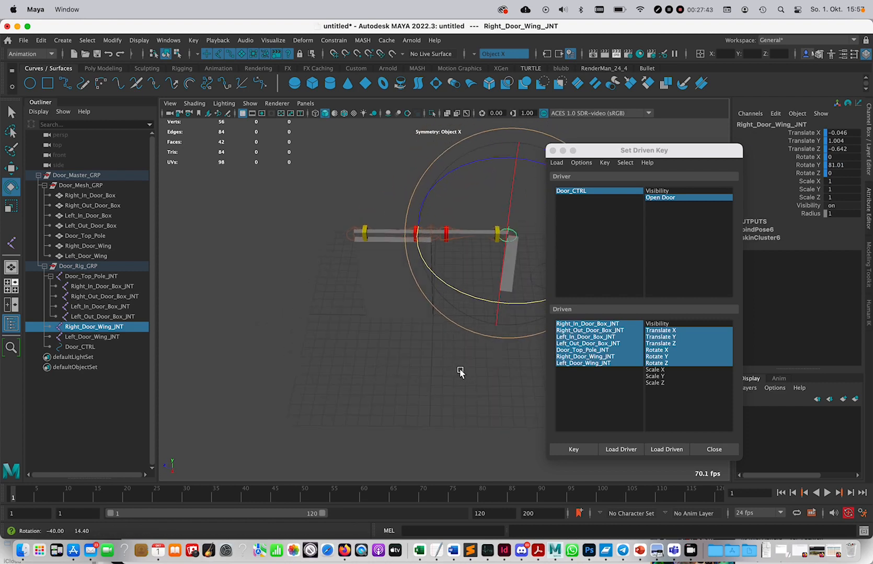
left_click_drag(517, 307, 527, 305)
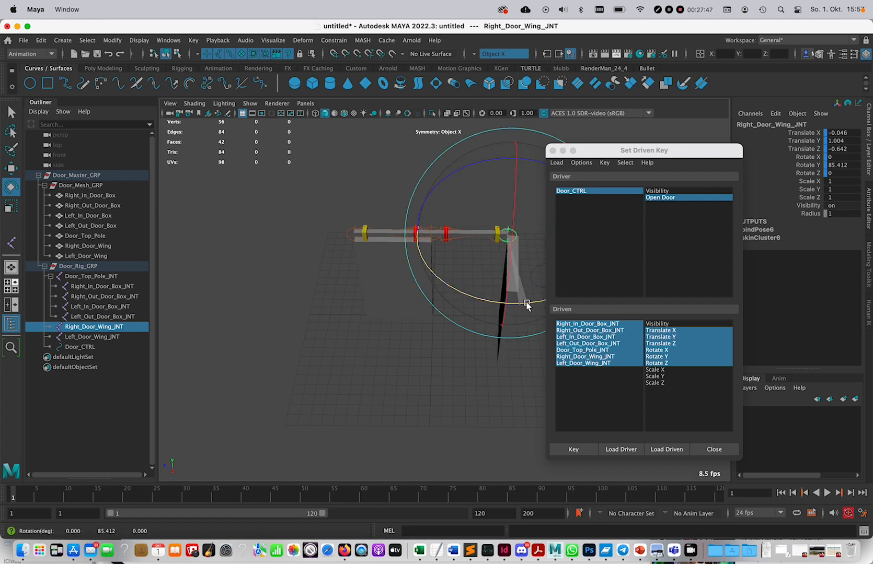
double_click(835, 165)
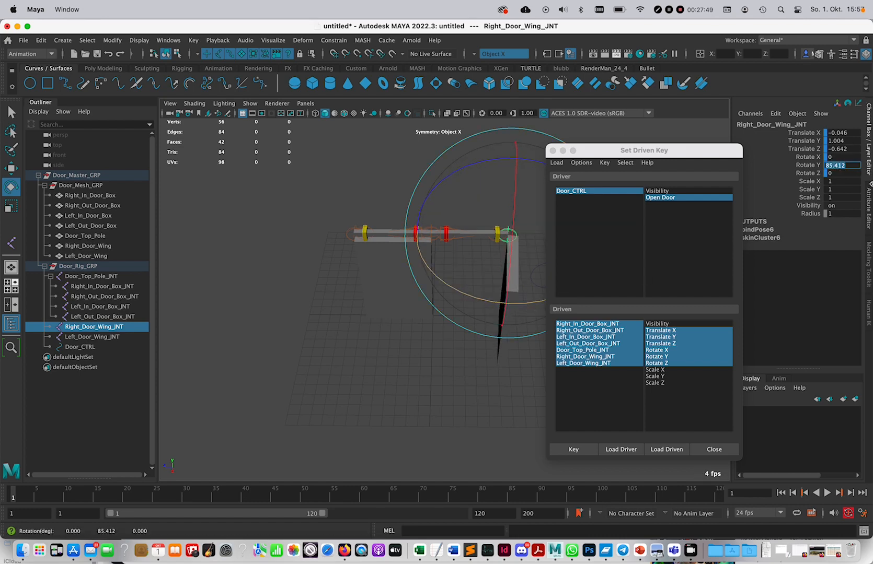
type("8")
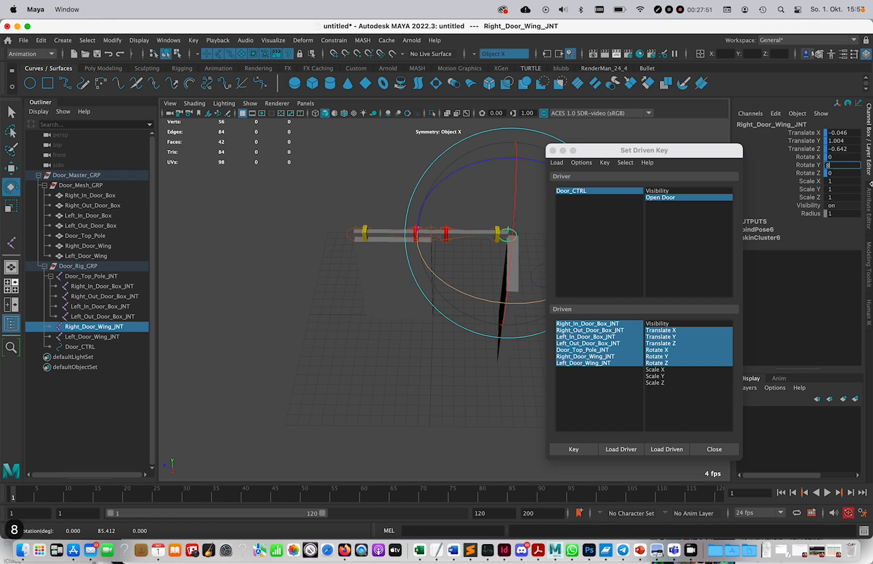
type("5")
key("Return")
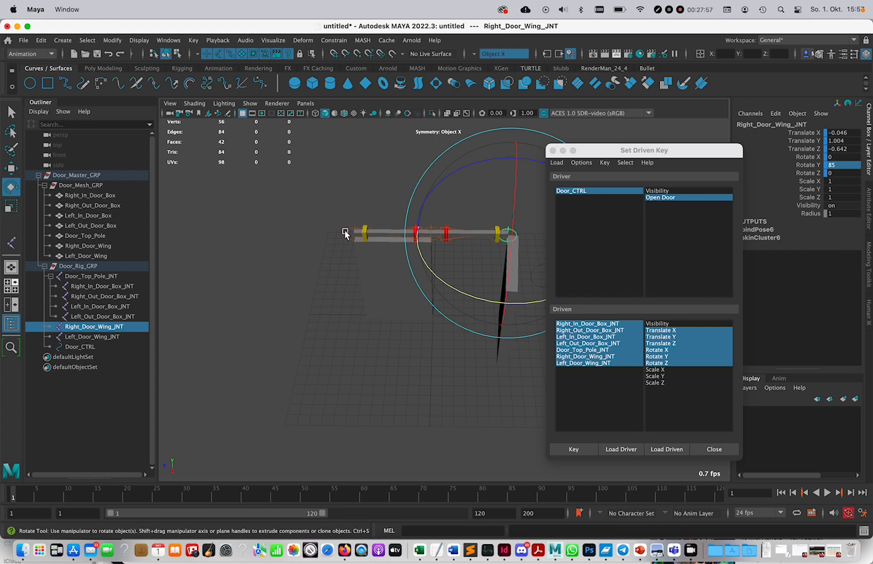
Swing the left door wing open by setting Left_Door_Wing_JNT's Rotate Y to -85.
left_click(345, 234)
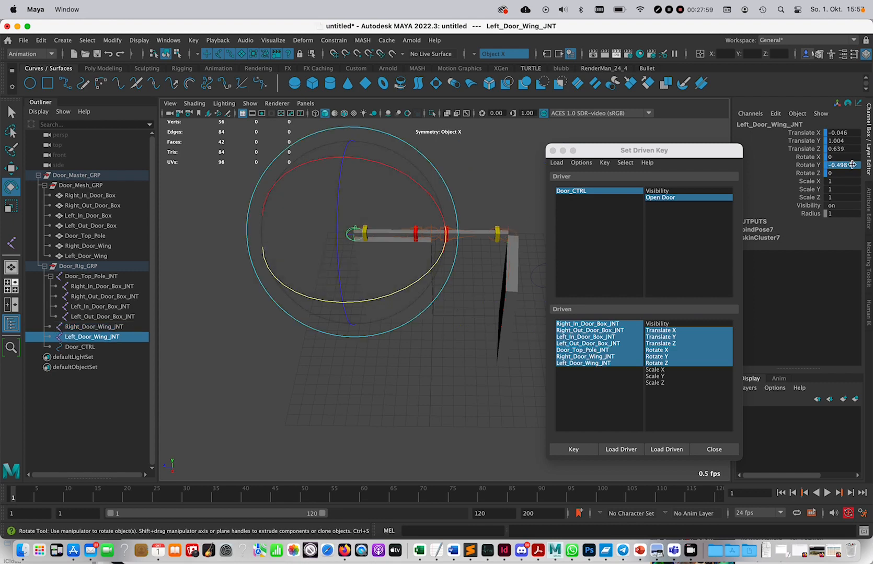
double_click(852, 164)
type("-85")
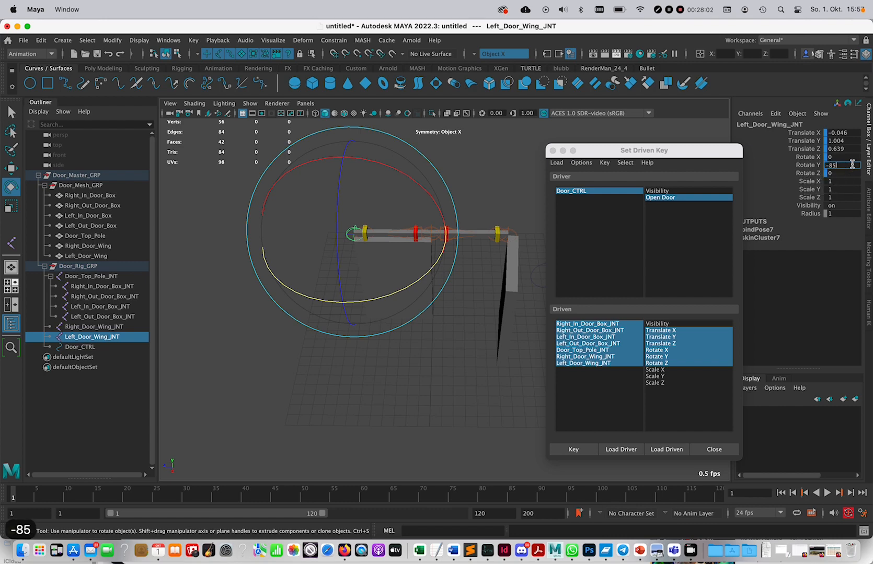
key("Return")
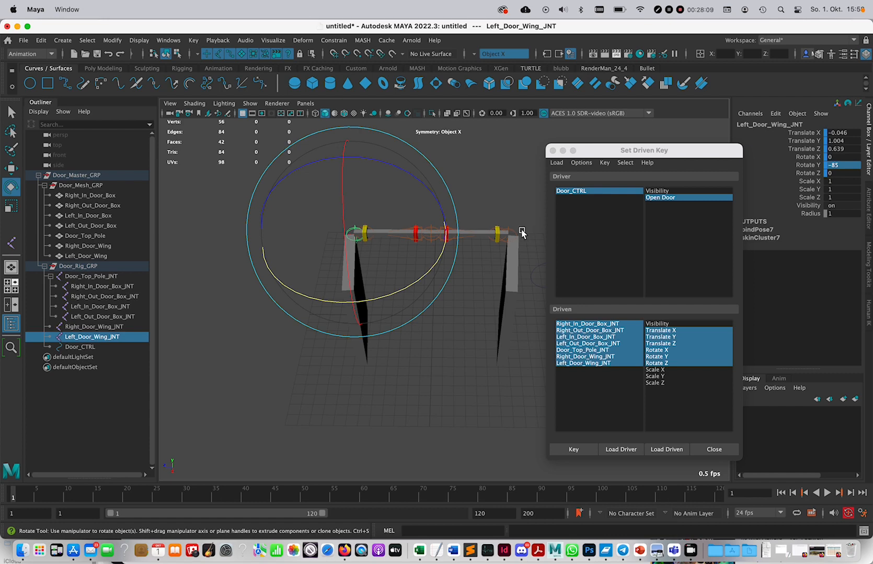
Set Left_Door_Wing_JNT's Rotate Y to -80.
mouse_move(520, 235)
left_mouse_down("alt")
mouse_move(487, 251)
mouse_move(520, 243)
left_mouse_up("alt")
double_click(845, 164)
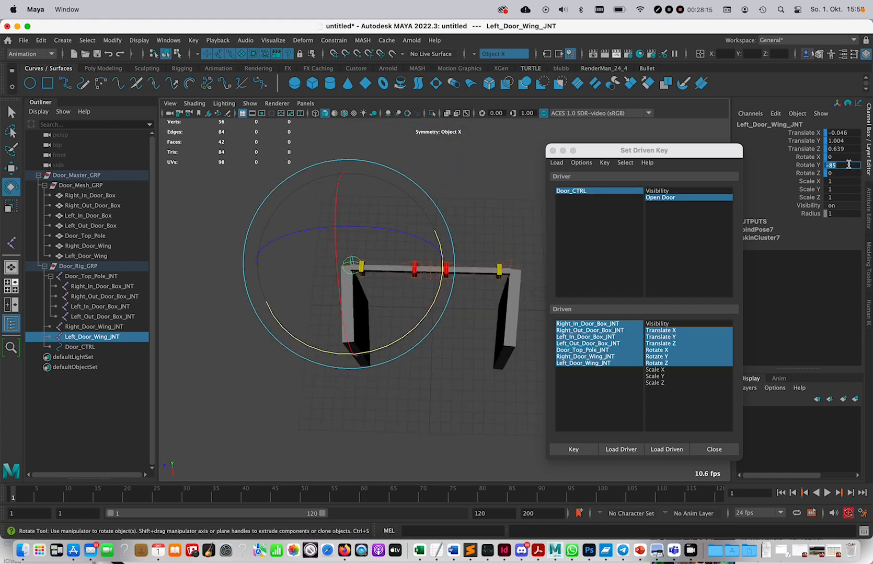
key("BackSpace")
type("0")
key("Return")
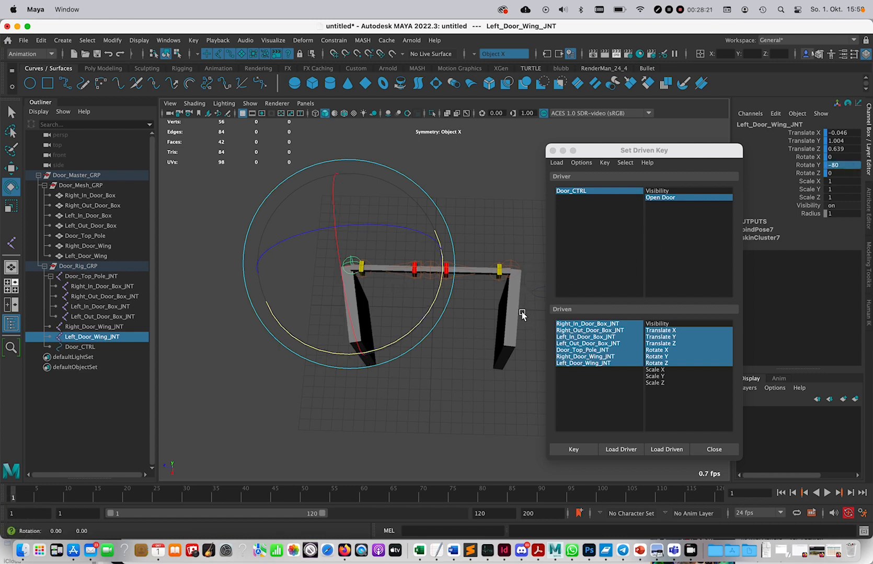
Set Right_Door_Wing_JNT's Rotate Y to 80 to match the left wing.
left_click_drag(522, 317, 502, 275, "alt")
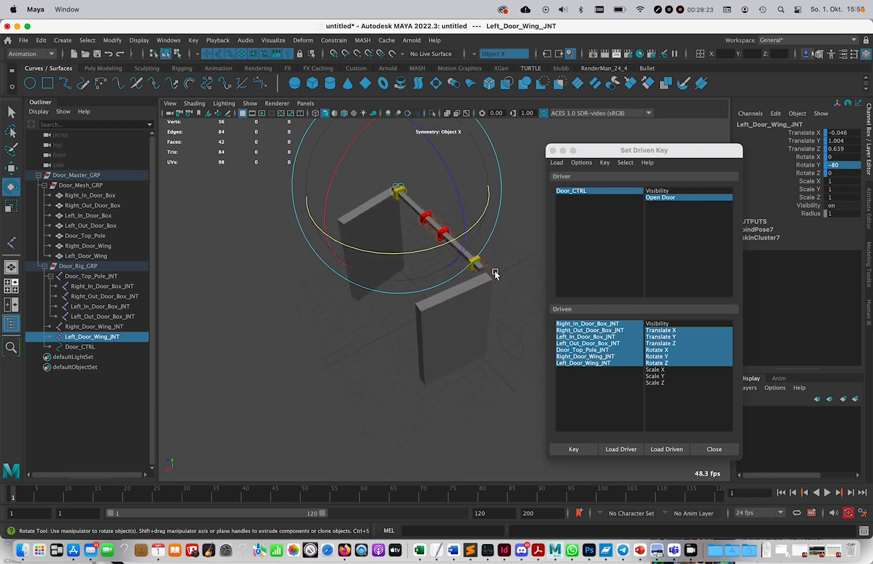
left_click(494, 272)
double_click(846, 166)
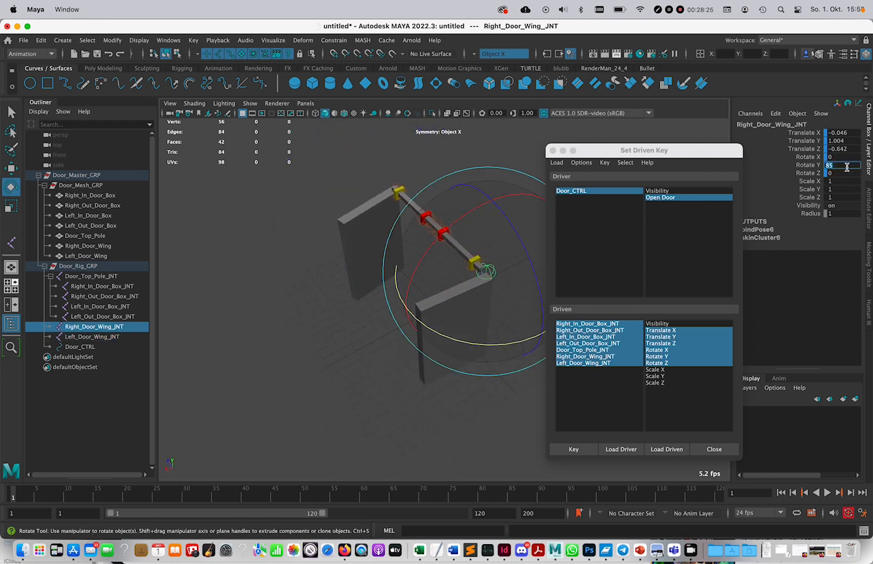
type("80")
key("Return")
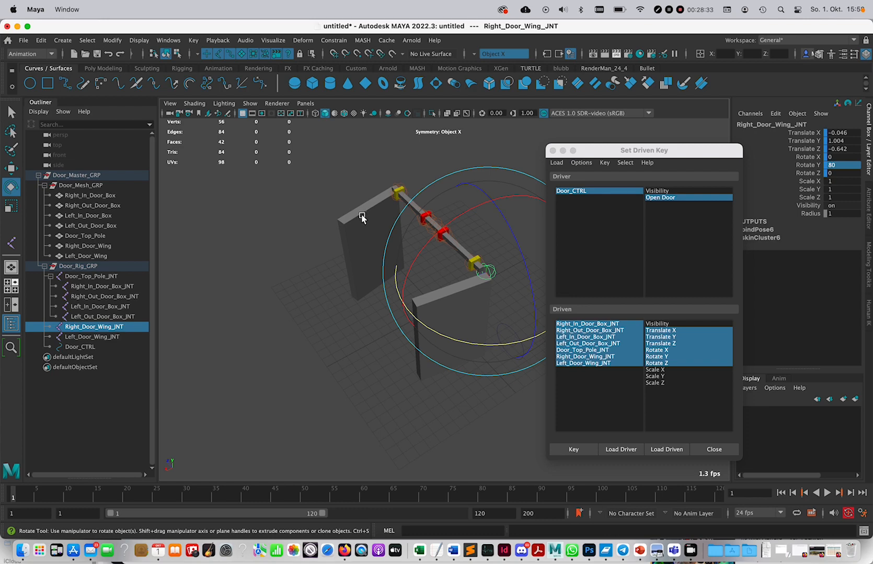
Key Rotate X, Y and Z of Right_Door_Wing_JNT and Left_Door_Wing_JNT in the open pose, driven by Open Door.
left_click_drag(366, 225, 409, 234, "alt")
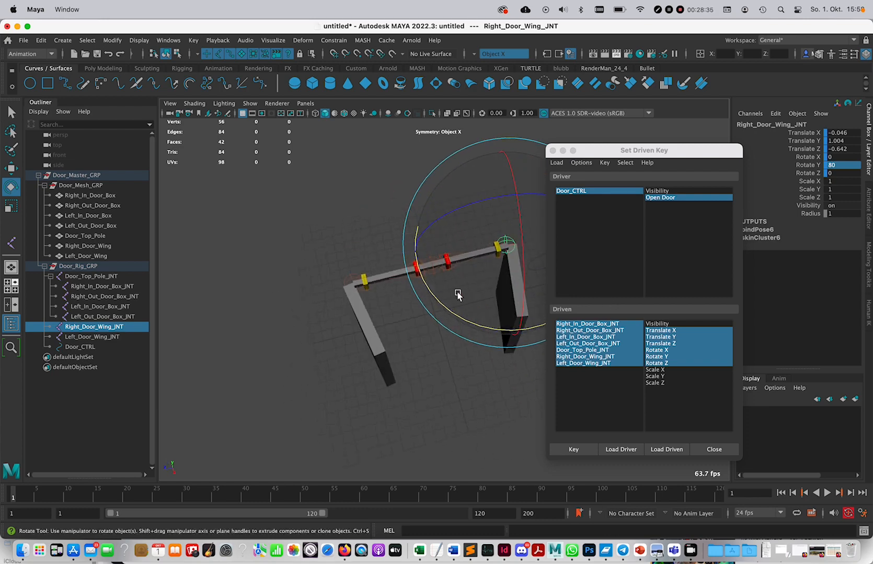
left_click(598, 365)
left_click(591, 357, "shift")
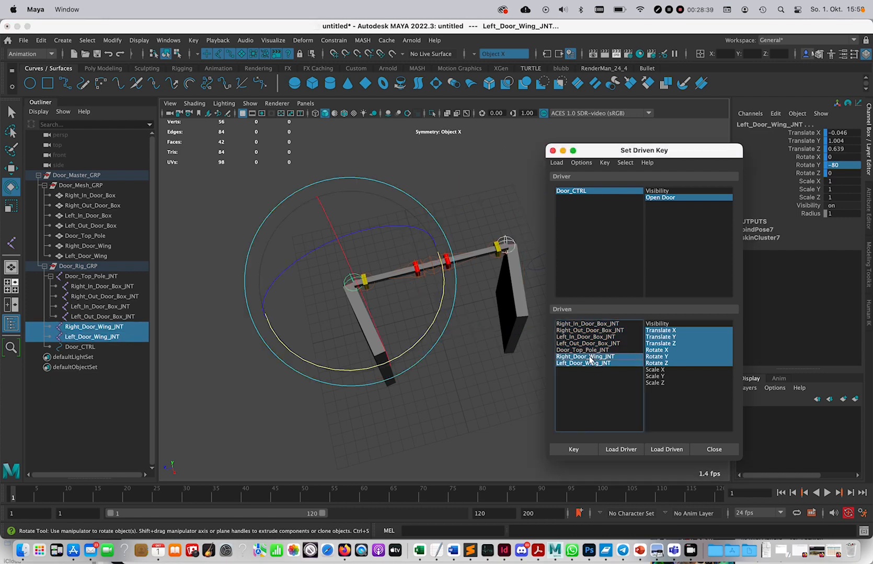
left_click(669, 350)
left_click(664, 364, "shift")
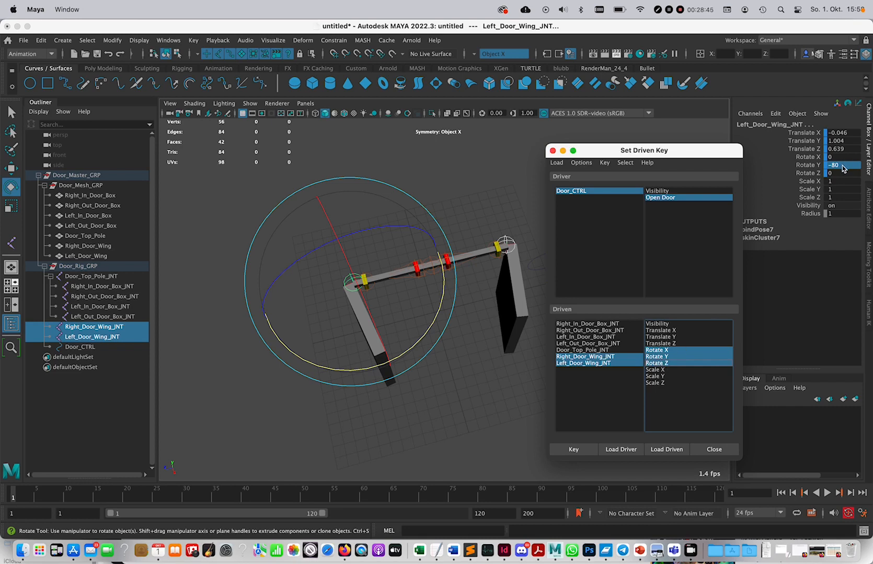
left_click(586, 450)
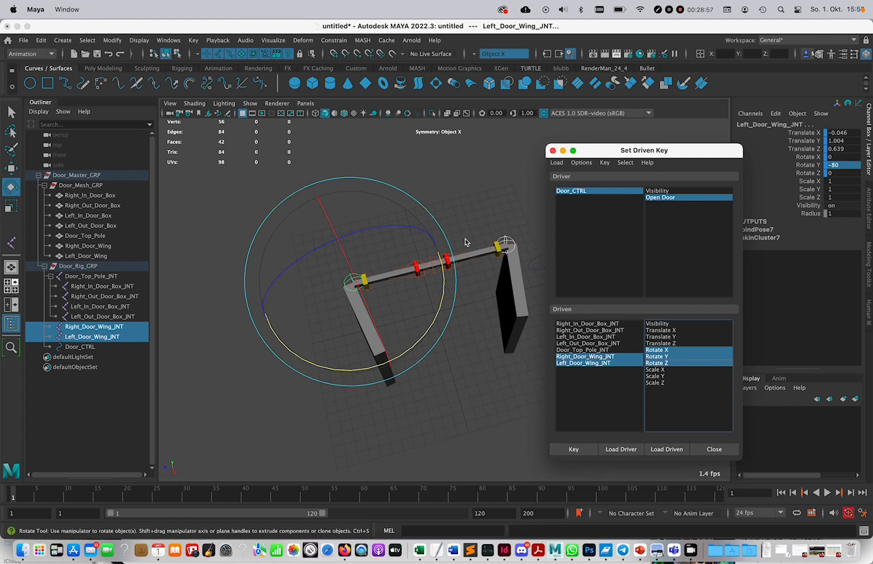
Move Door_Top_Pole_JNT to about 0.52 in Translate X and key its Translate X, Y and Z, driven by Open Door.
left_click(583, 350)
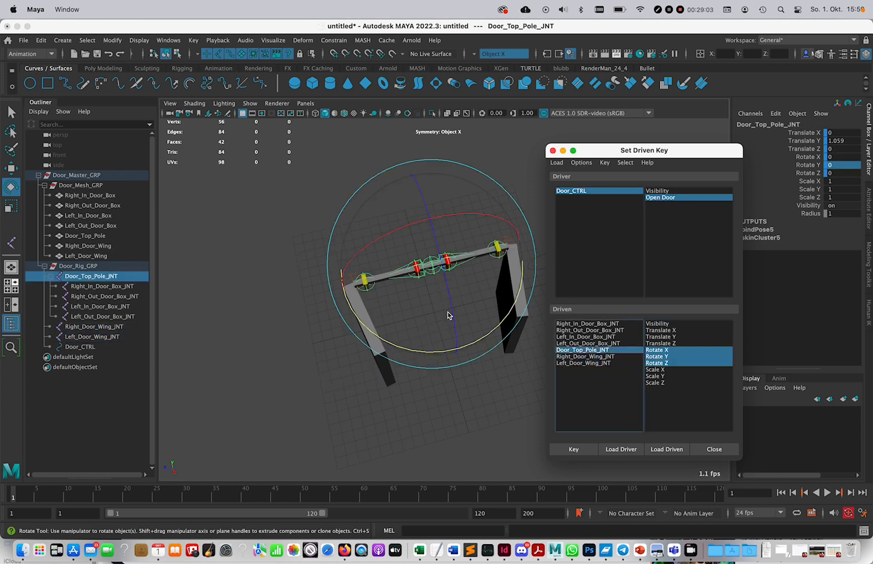
key("w")
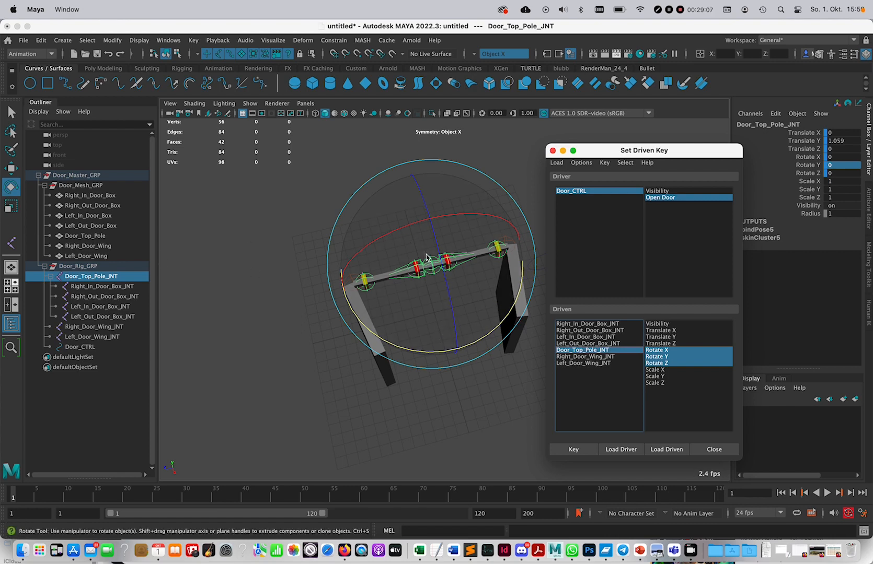
key("w")
left_click(11, 168)
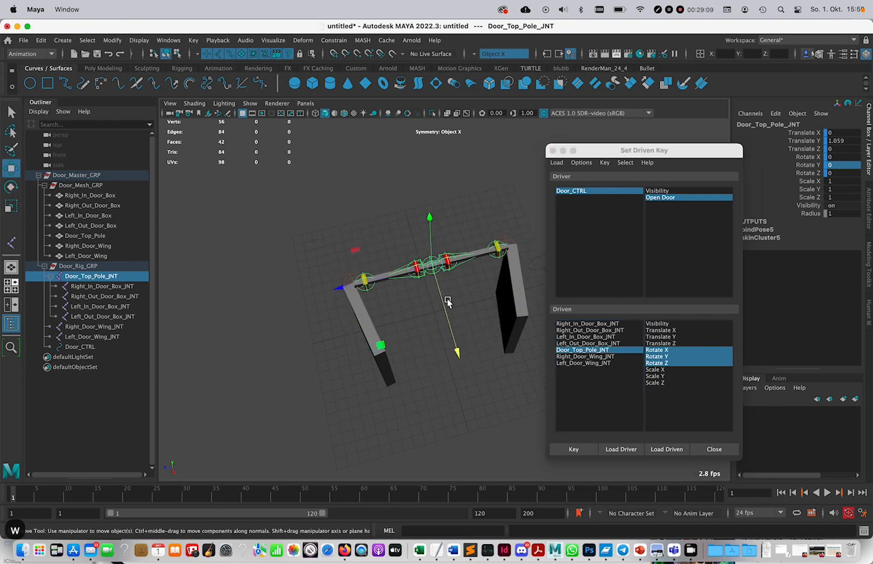
left_click_drag(444, 335, 454, 424)
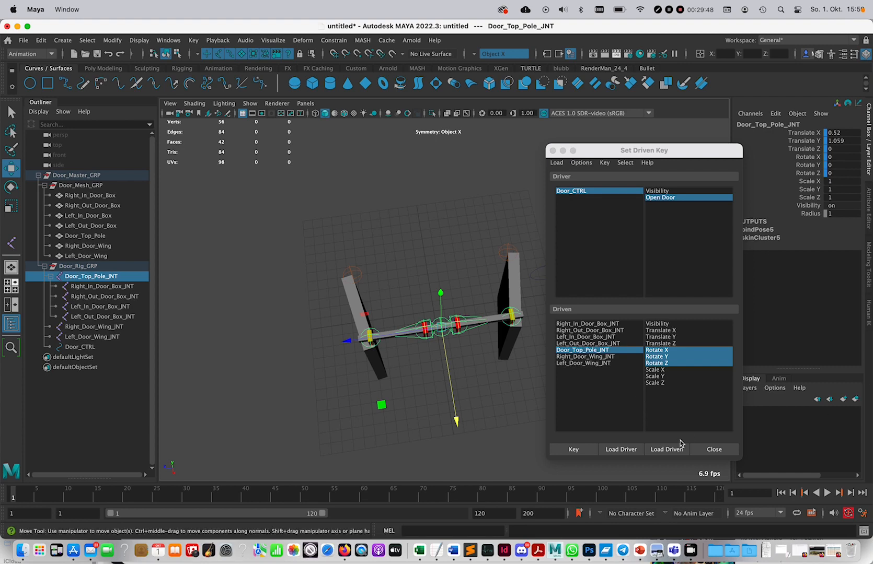
left_click_drag(678, 344, 673, 334)
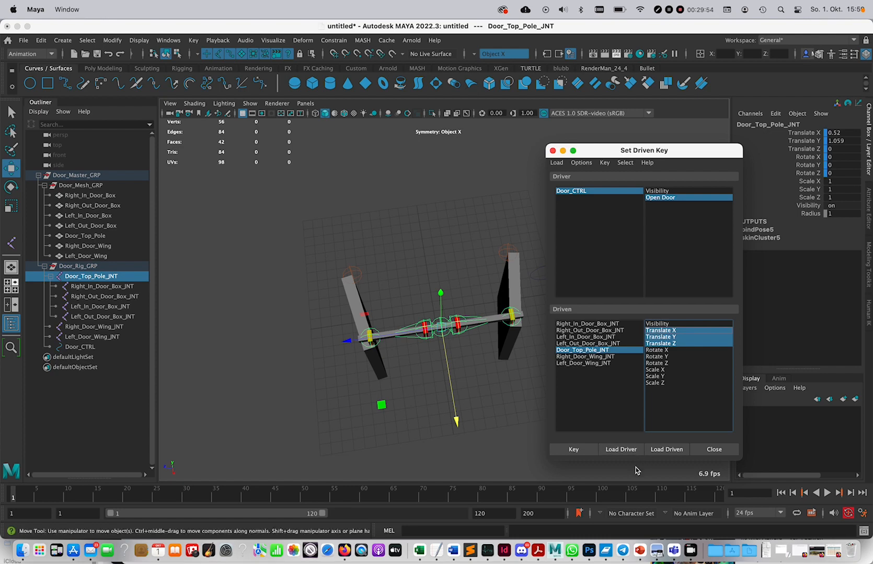
left_click(578, 448)
Scrub Door_CTRL's Open Door attribute to test the wings and top pole, and return it to 0.
left_click(630, 190)
left_click(810, 140)
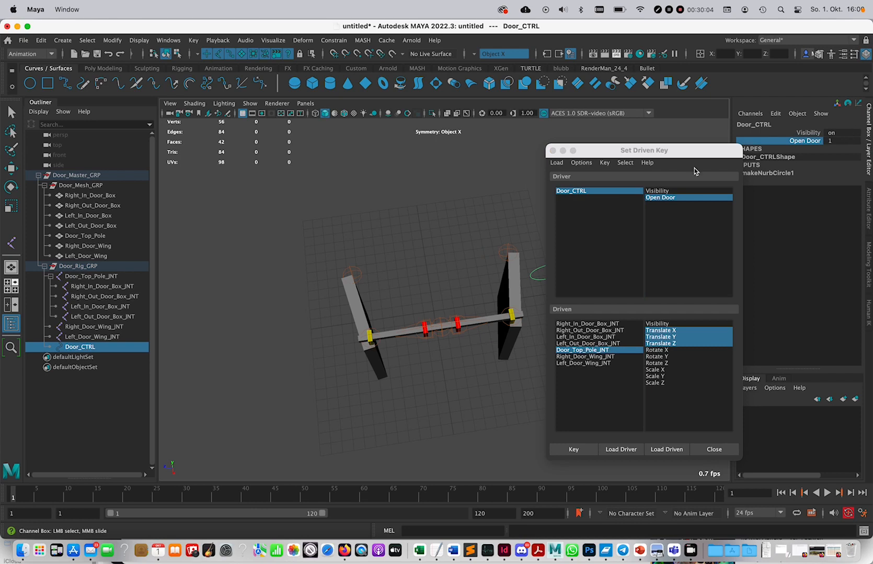
middle_click_drag(362, 198, 351, 214)
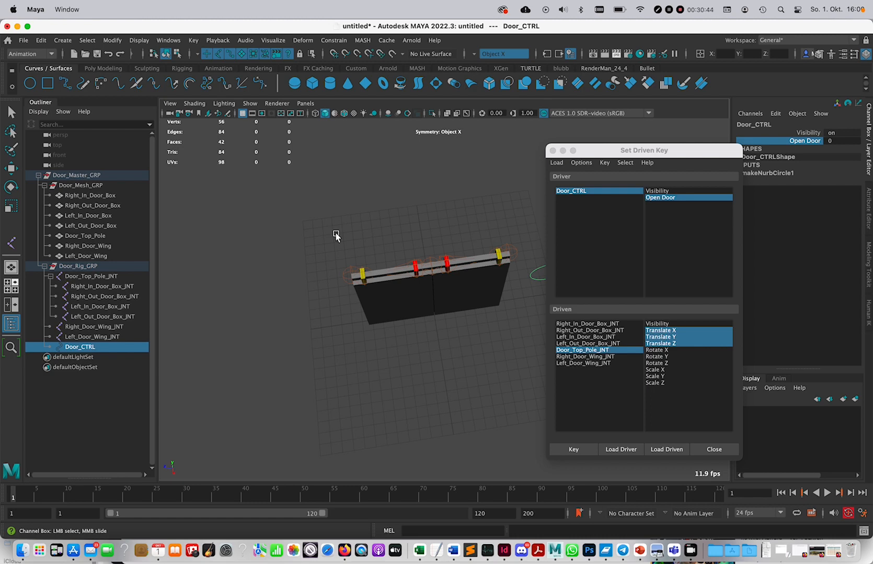
Show the driven curves of Door_Top_Pole_JNT, Right_Door_Wing_JNT and Left_Door_Wing_JNT together in the Graph Editor, framed in view.
left_click(179, 42)
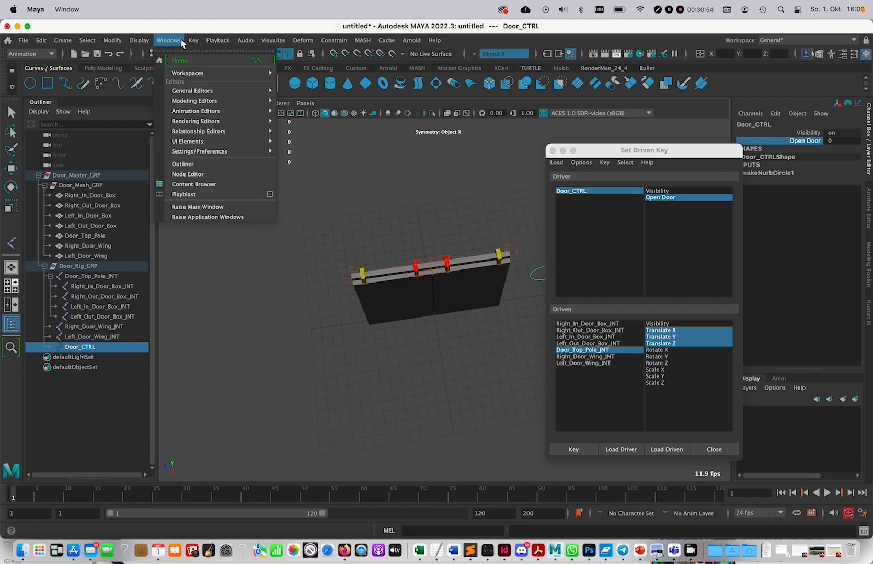
mouse_move(230, 111)
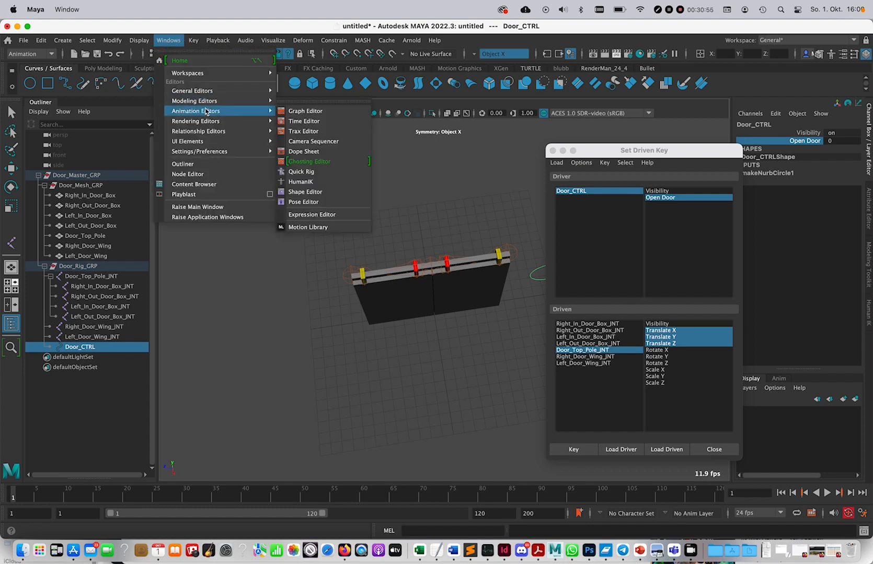
left_click(350, 111)
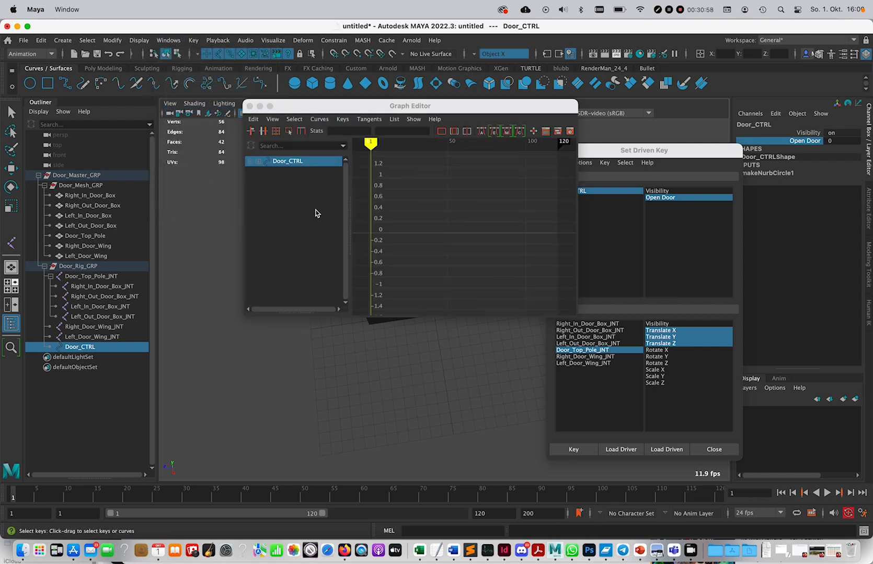
left_click(112, 276)
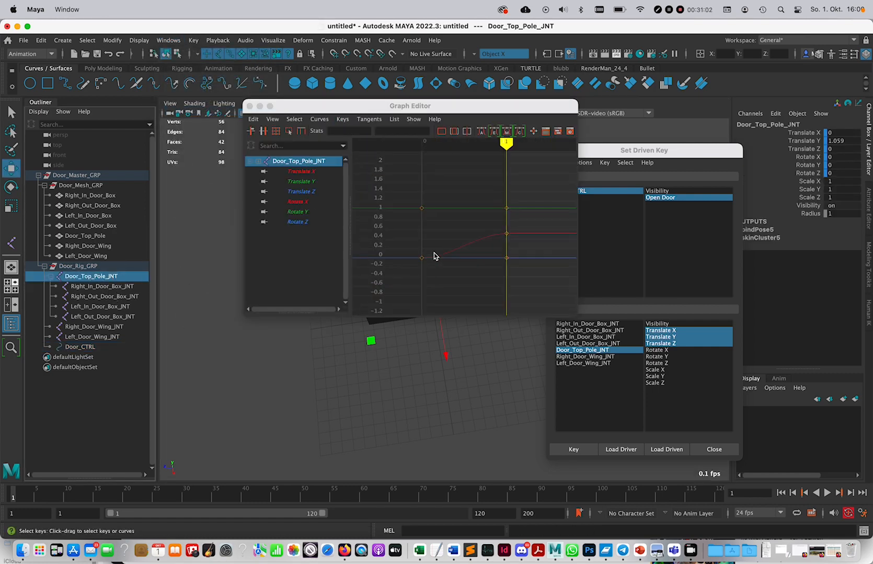
key("f")
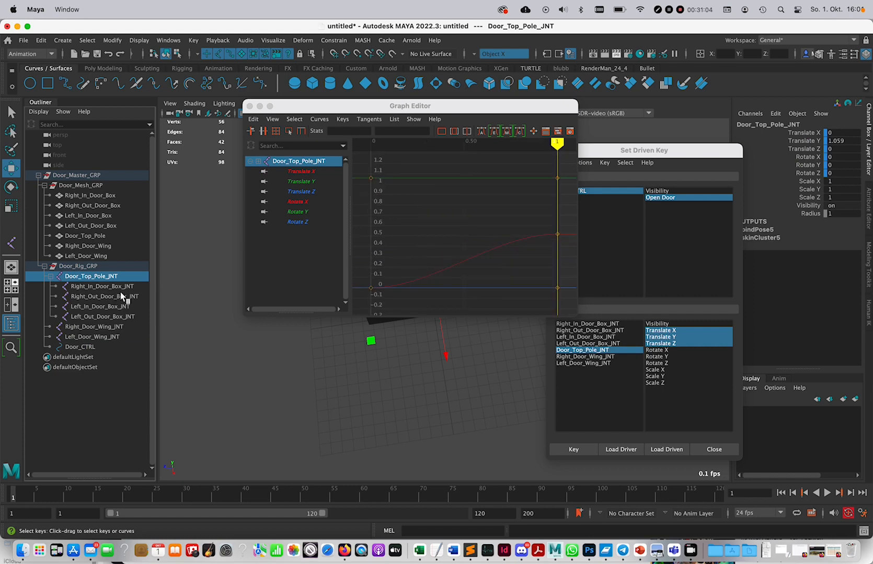
left_click(107, 327, "ctrl")
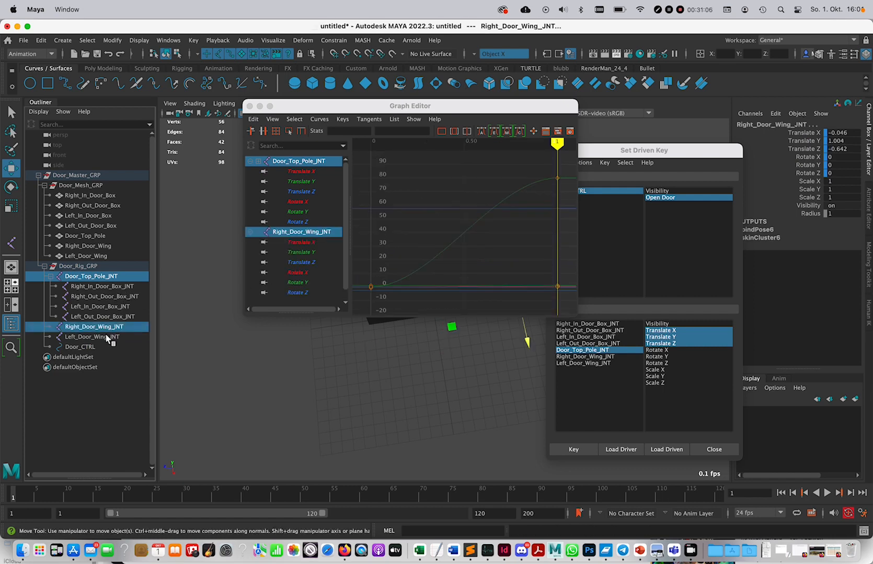
left_click(105, 336, "ctrl")
scroll(438, 242, "down", 4)
scroll(512, 220, "up", 2)
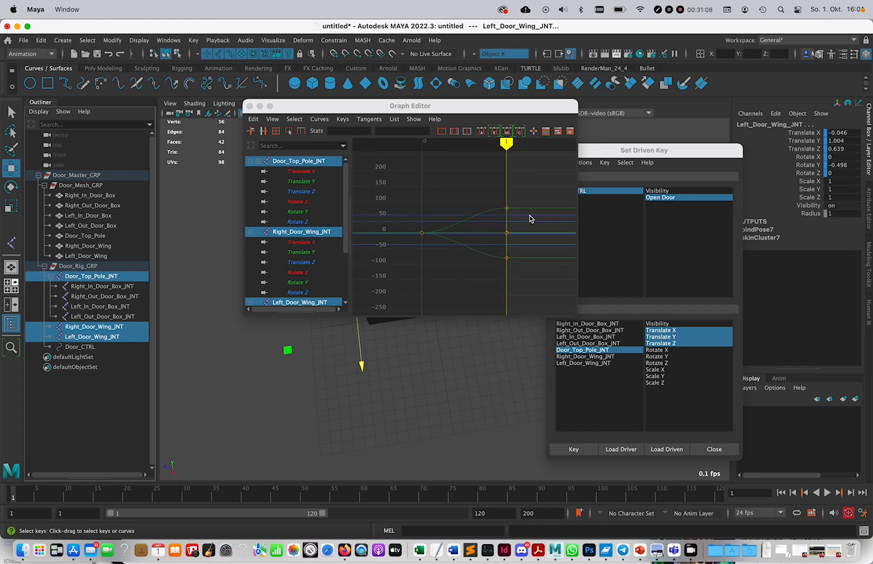
scroll(511, 220, "down", 2)
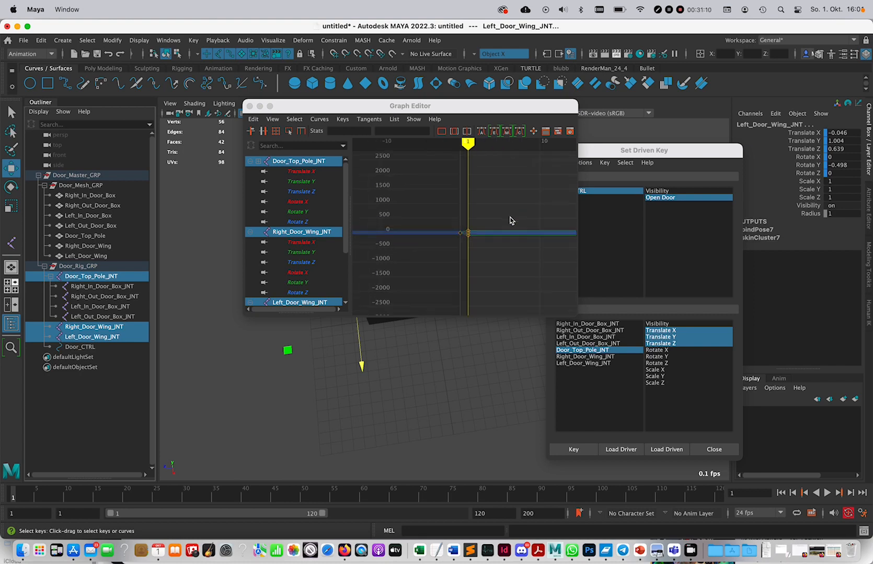
scroll(559, 225, "down", 2)
key("f")
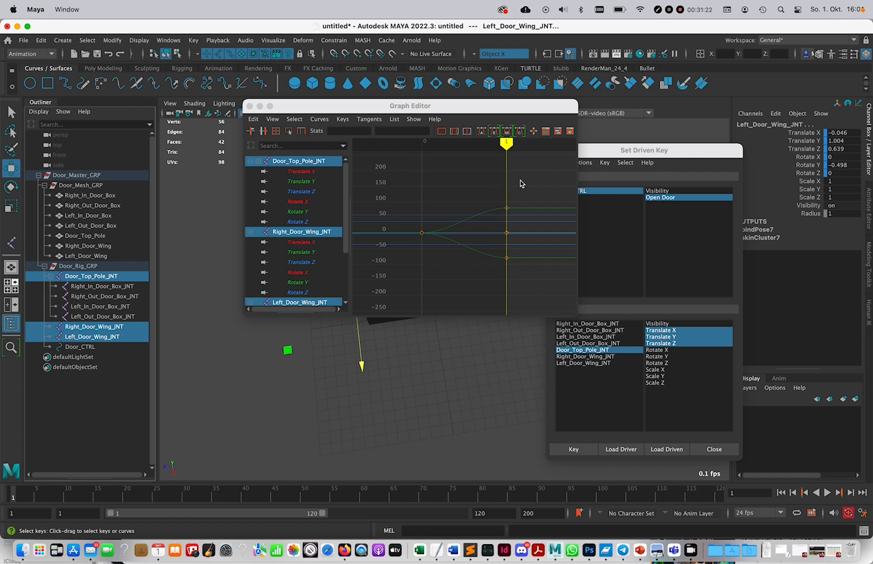
Set all keys on the displayed driven curves to clamped tangents and close the Graph Editor.
left_click_drag(515, 189, 412, 294)
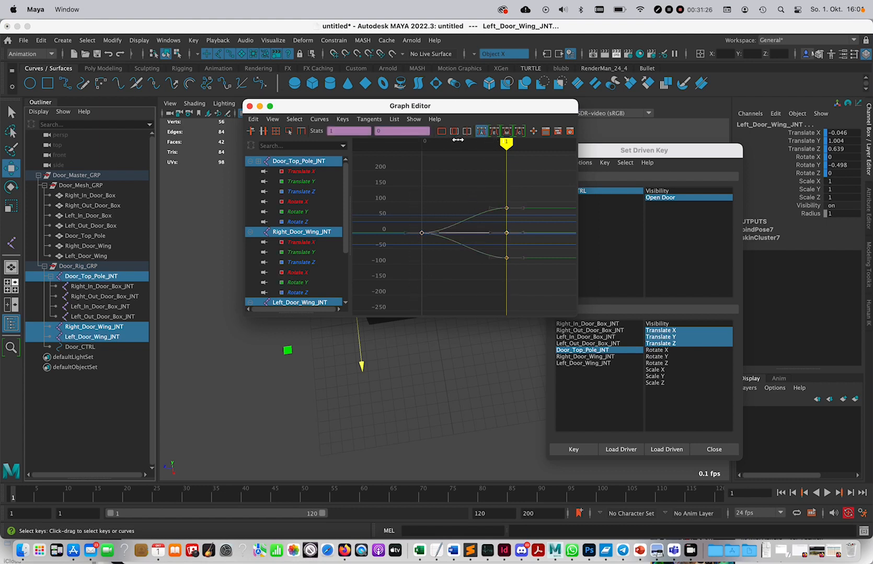
left_click_drag(474, 106, 420, 104)
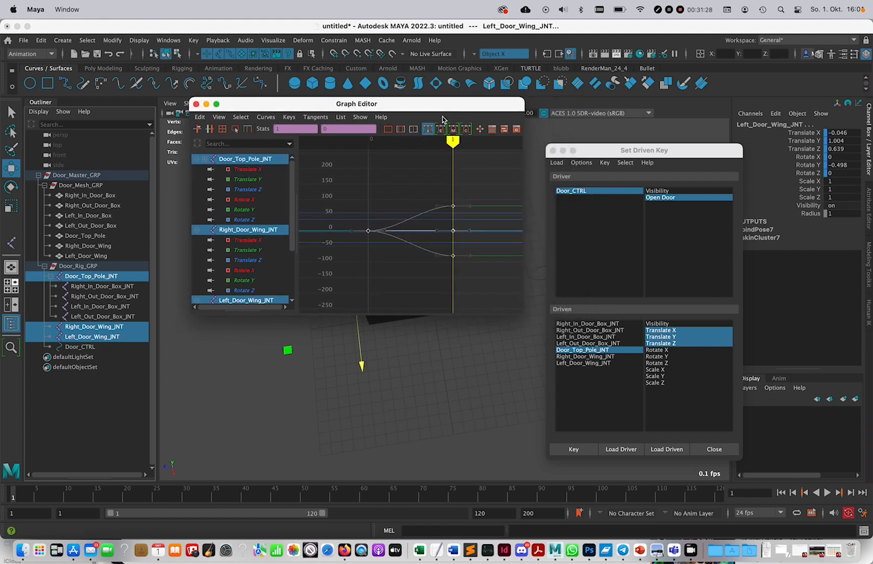
left_click_drag(527, 298, 735, 299)
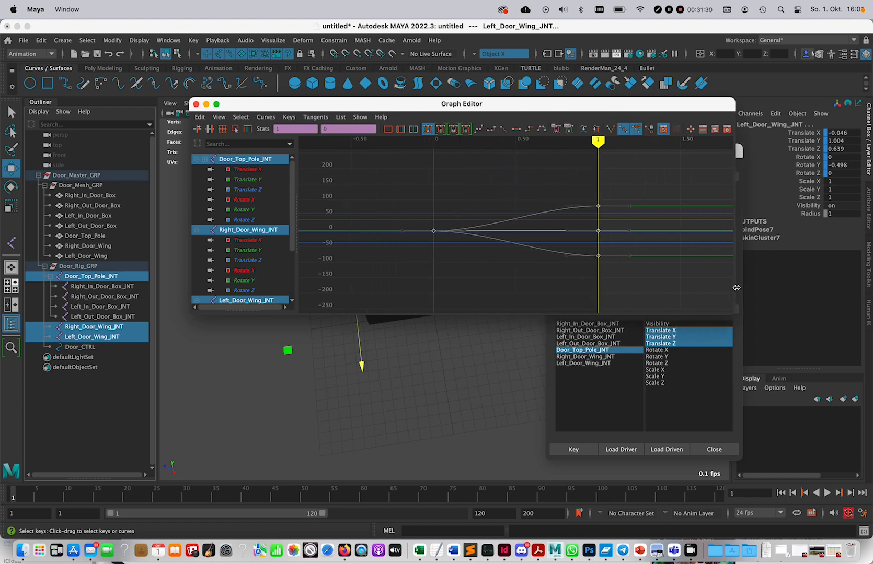
left_click(492, 129)
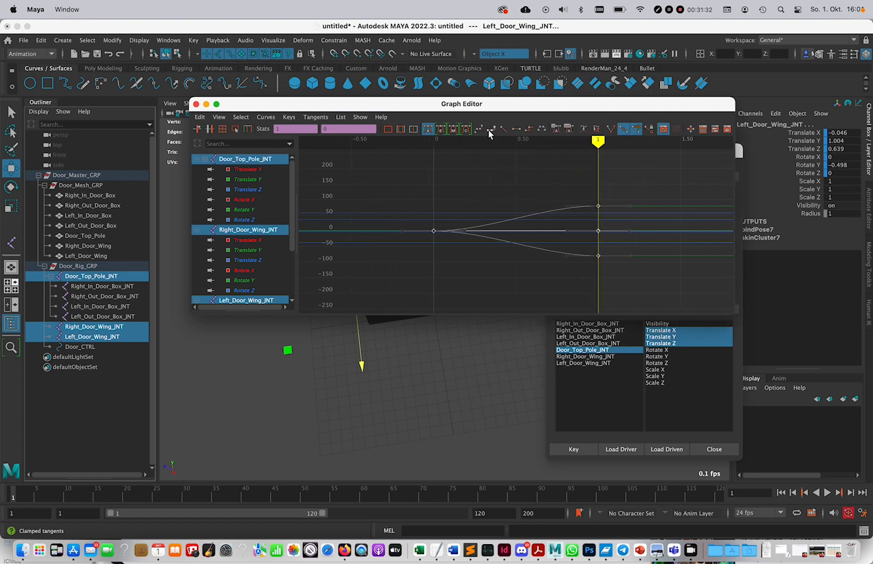
left_click_drag(267, 104, 416, 330)
left_click(345, 330)
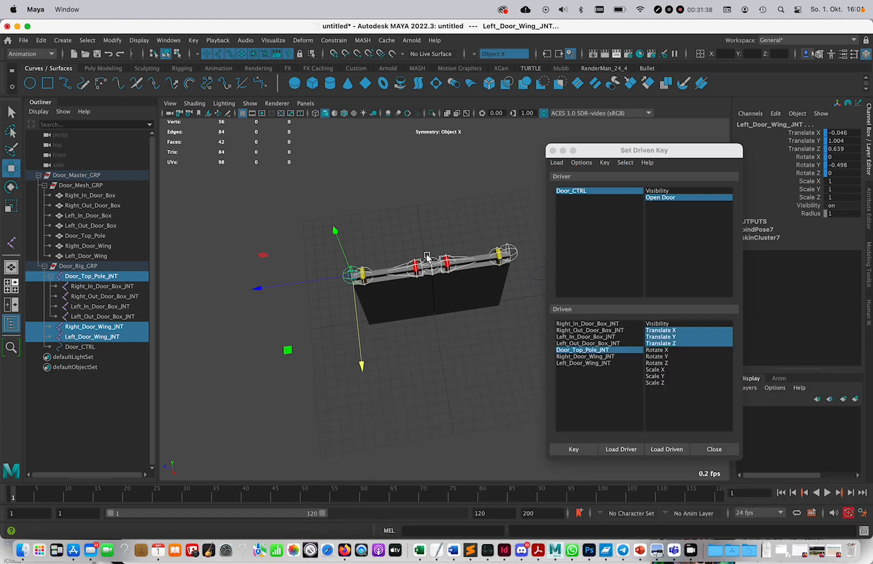
Scrub Open Door on Door_CTRL again to check the motion with the changed tangents, ending at 0.
left_click(601, 191)
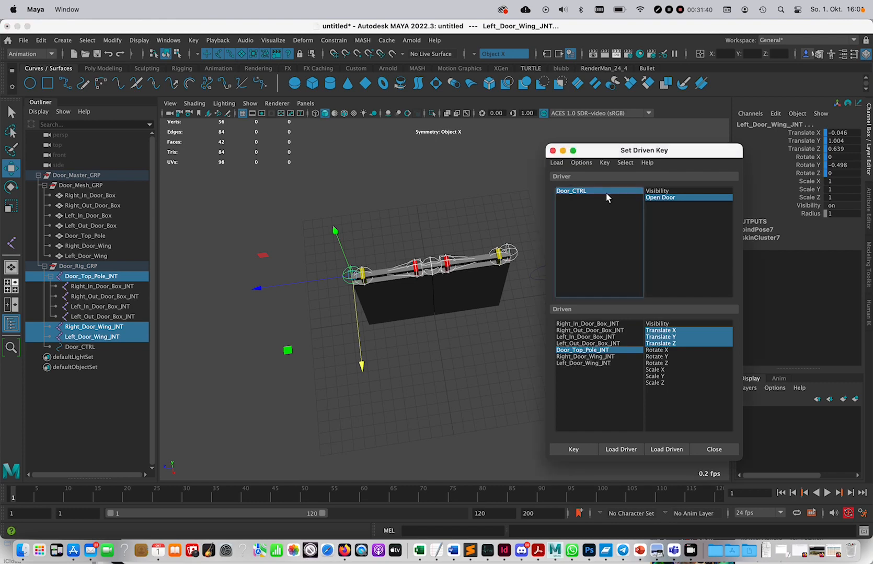
left_click(808, 141)
middle_click_drag(464, 160, 457, 170)
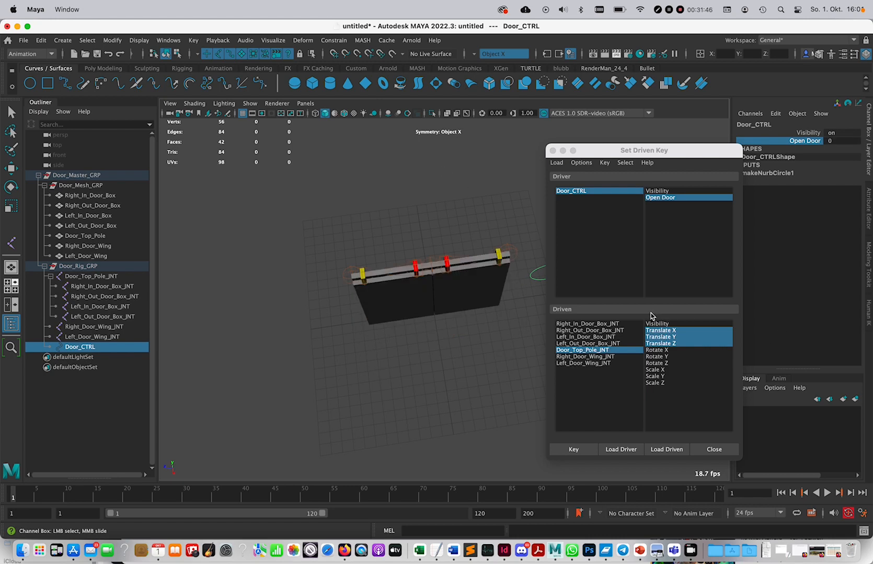
left_click_drag(481, 315, 503, 316, "alt")
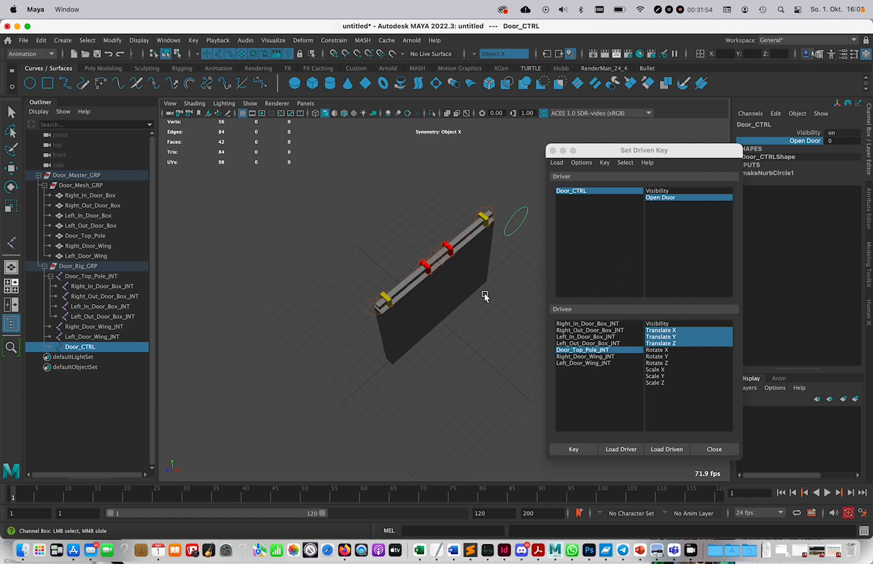
Set Door_CTRL's Open Door to 0.5 and inspect the half-open pose from above.
double_click(842, 141)
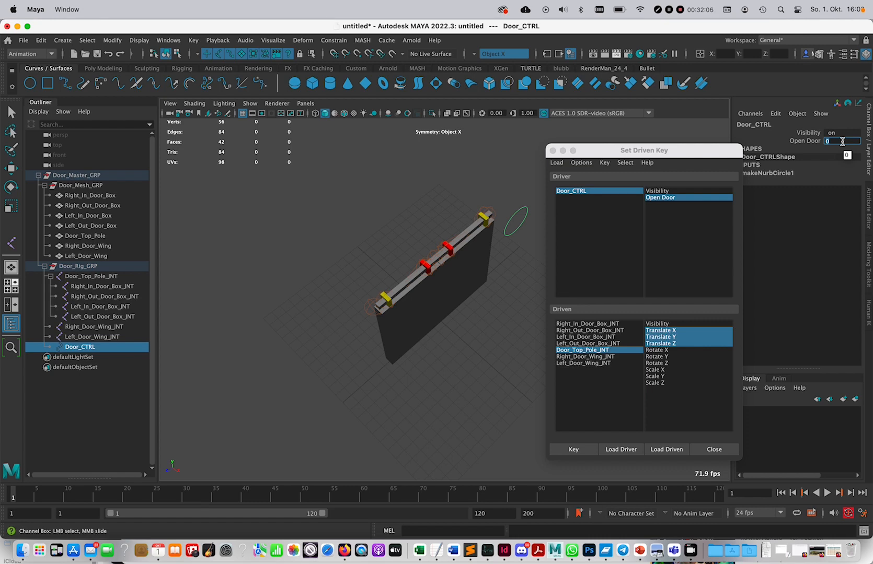
type(".5")
key("Return")
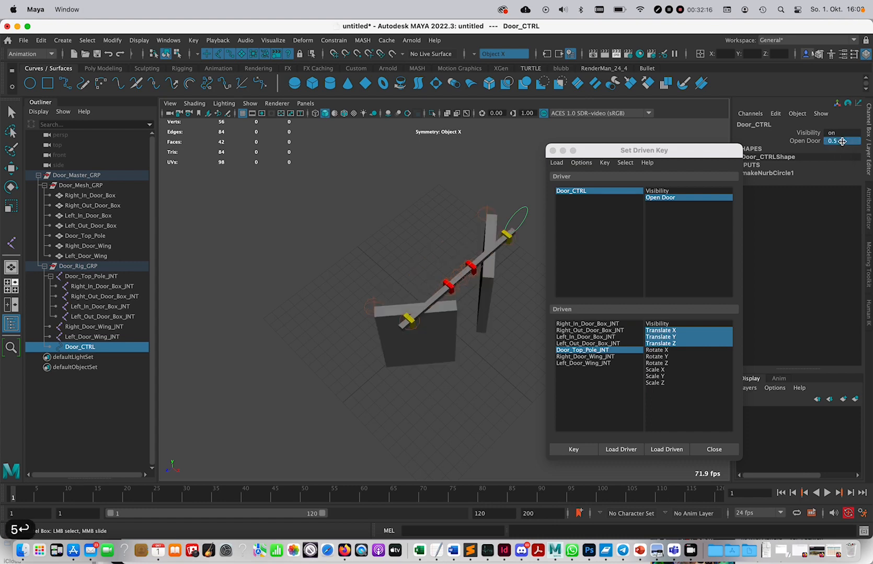
left_click_drag(461, 309, 423, 326, "alt")
left_click_drag(371, 322, 447, 329, "alt")
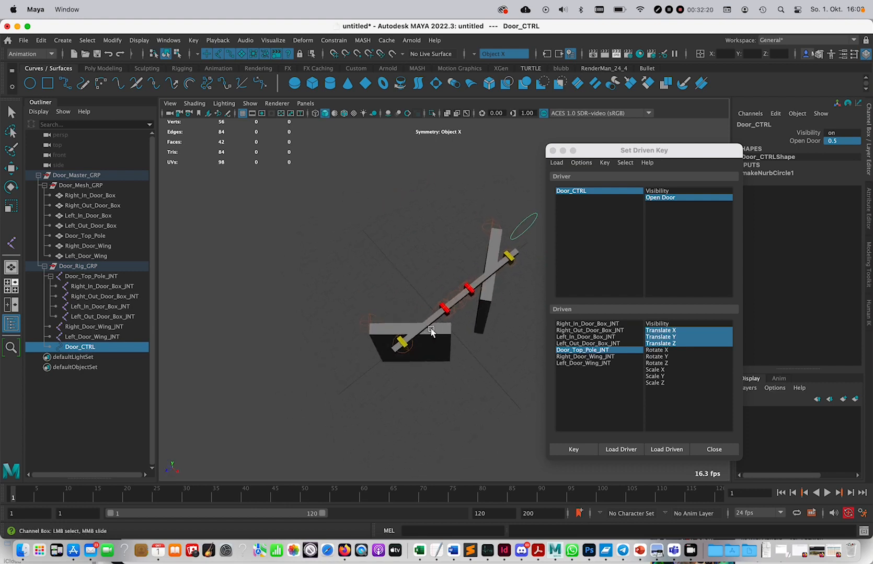
Set Door_CTRL's Open Door to 0.6.
left_click(847, 142)
key("BackSpace")
type("6")
key("Return")
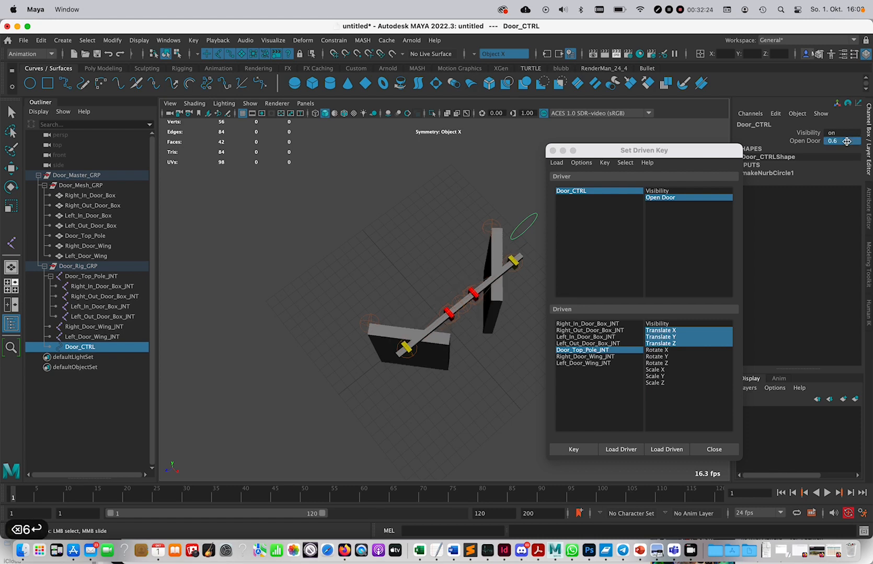
Move Right_In_Door_Box_JNT outward along the top pole to about -0.334 in Translate Z.
left_click_drag(511, 269, 488, 263, "alt")
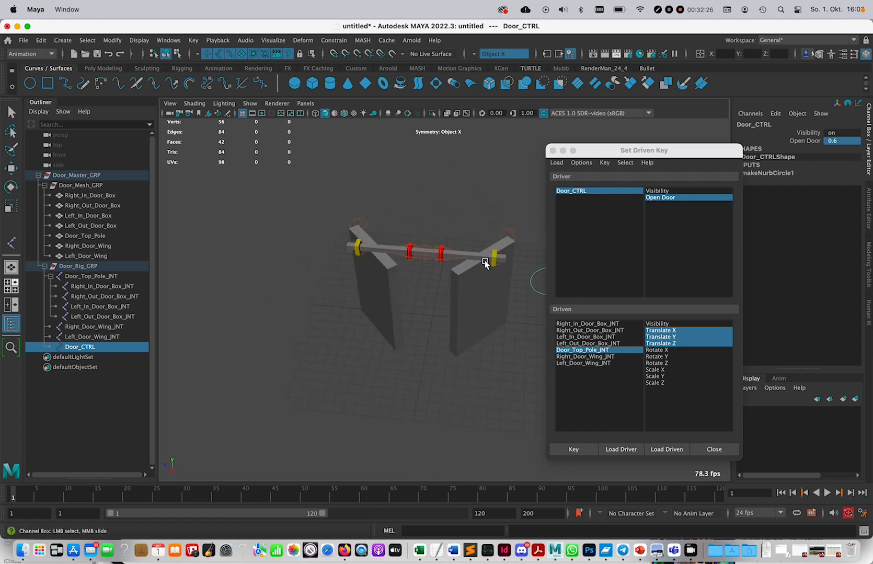
left_click(123, 286)
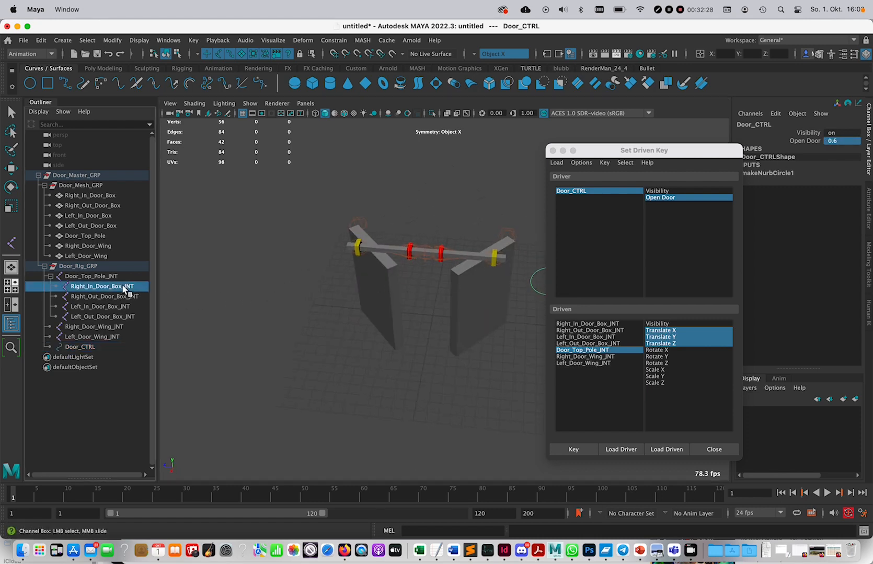
key("w")
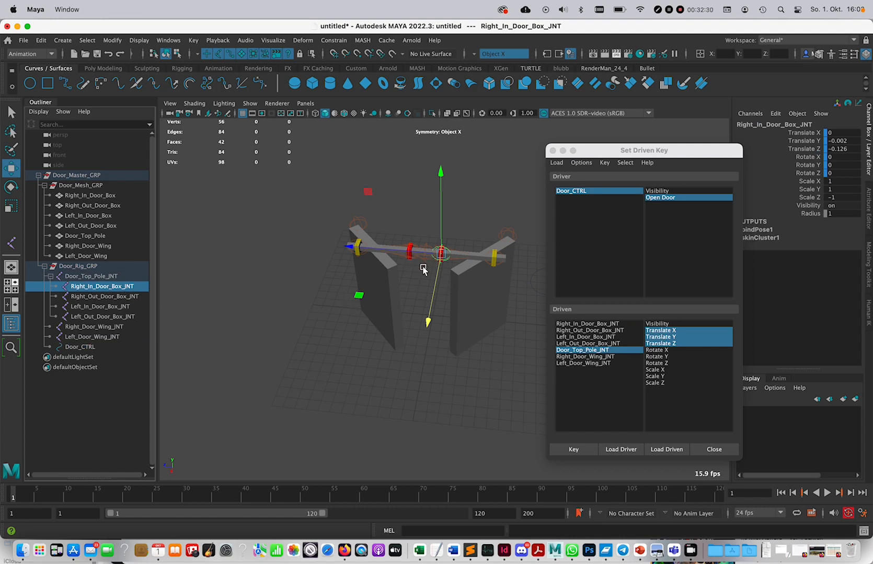
left_click_drag(349, 247, 375, 249)
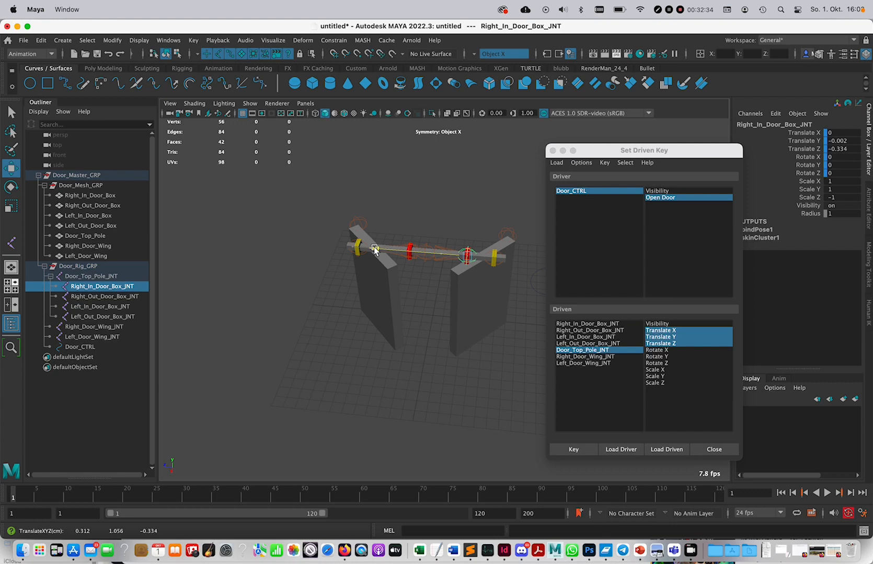
Move Right_Out_Door_Box_JNT inward along the top pole to about -0.367 in Translate Z.
left_click_drag(454, 296, 509, 283, "alt")
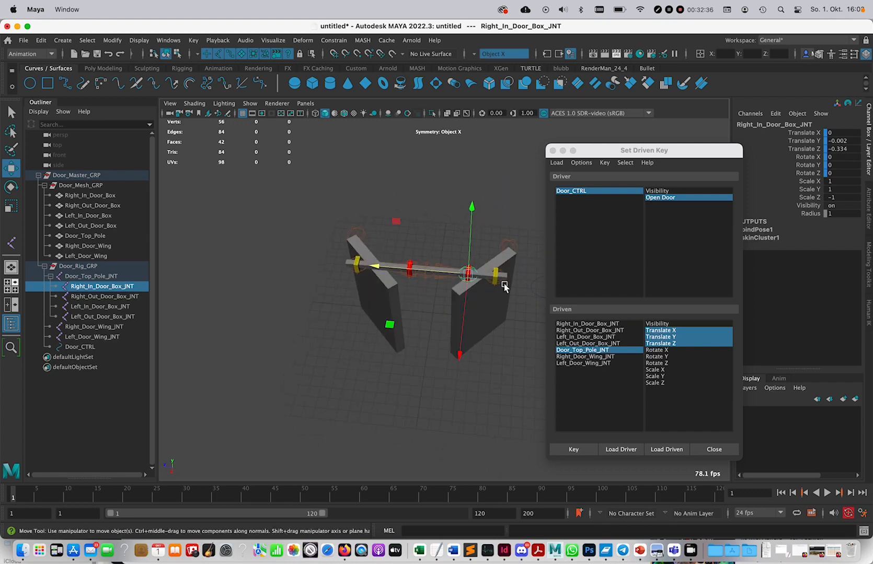
left_click(135, 297)
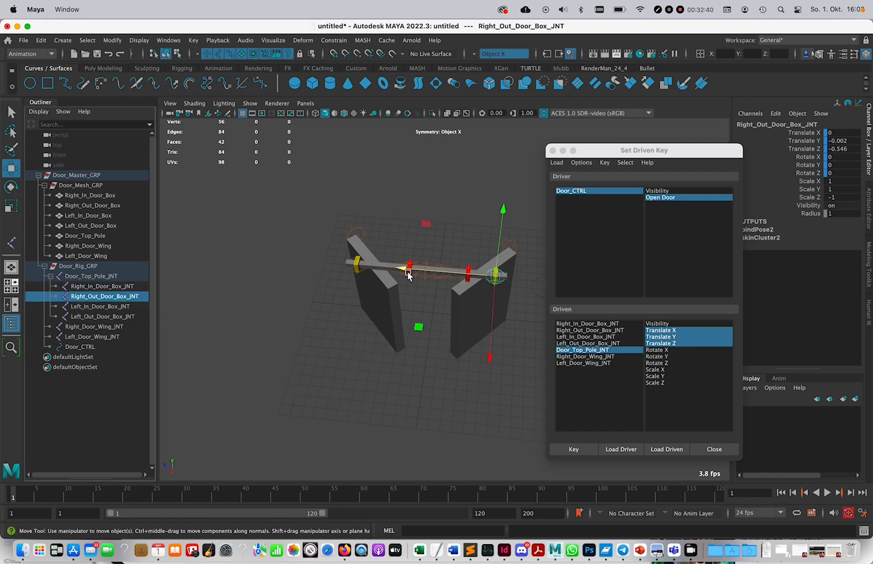
left_click_drag(393, 269, 380, 275)
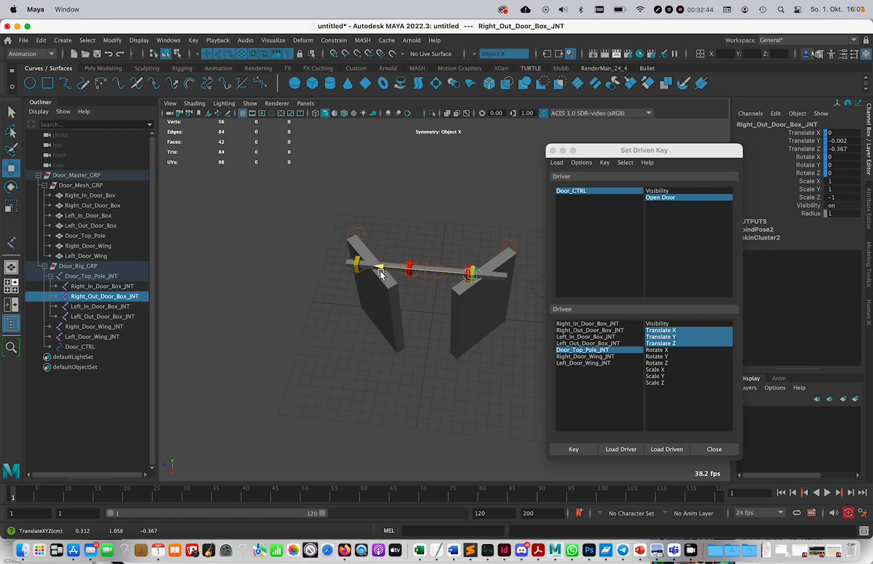
Set Left_In_Door_Box_JNT's Translate Z to 0.367, using Right_Out_Door_Box_JNT's copied value with the sign flipped.
left_click(121, 307)
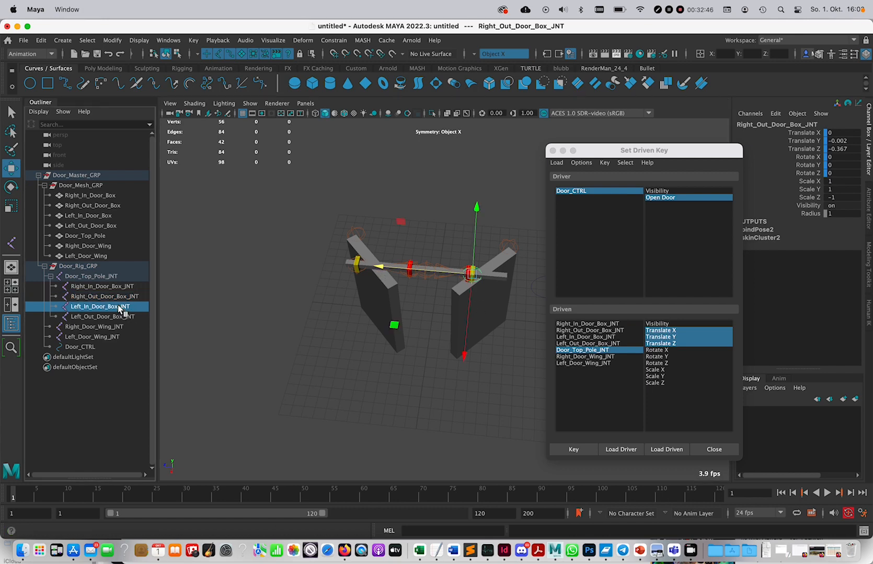
left_click(100, 296)
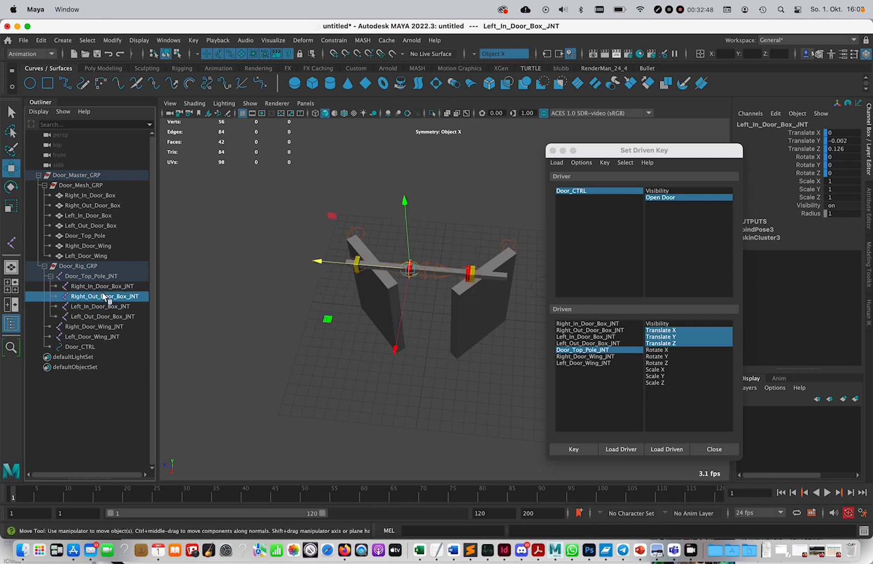
double_click(852, 150)
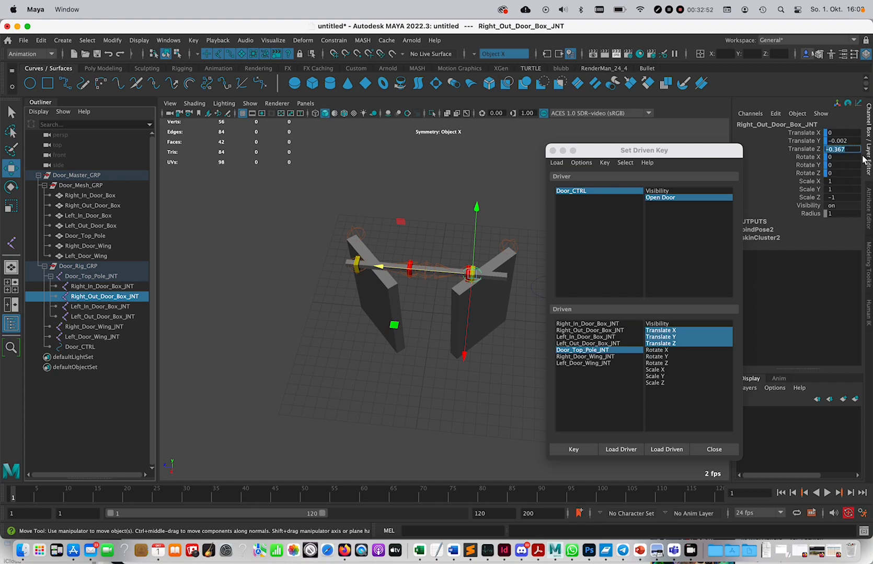
key("super+c")
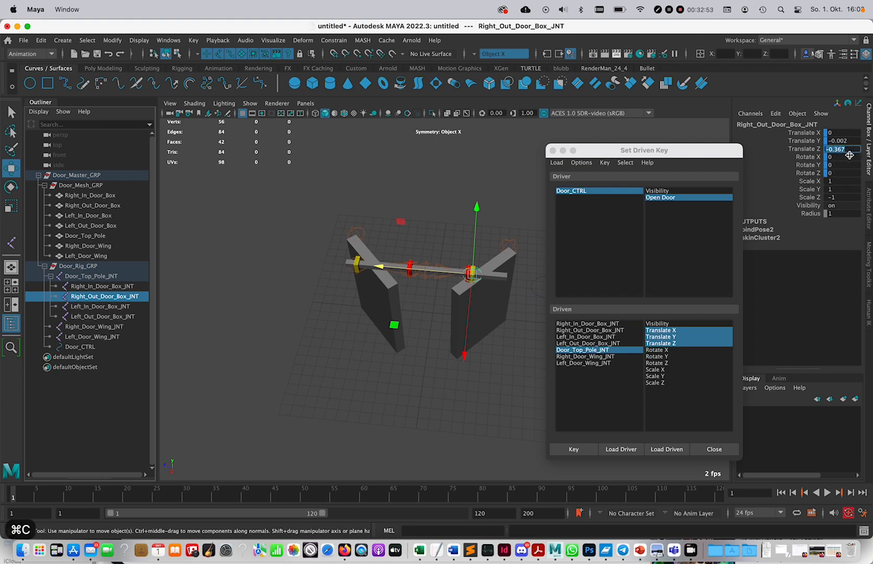
left_click(113, 308)
double_click(848, 150)
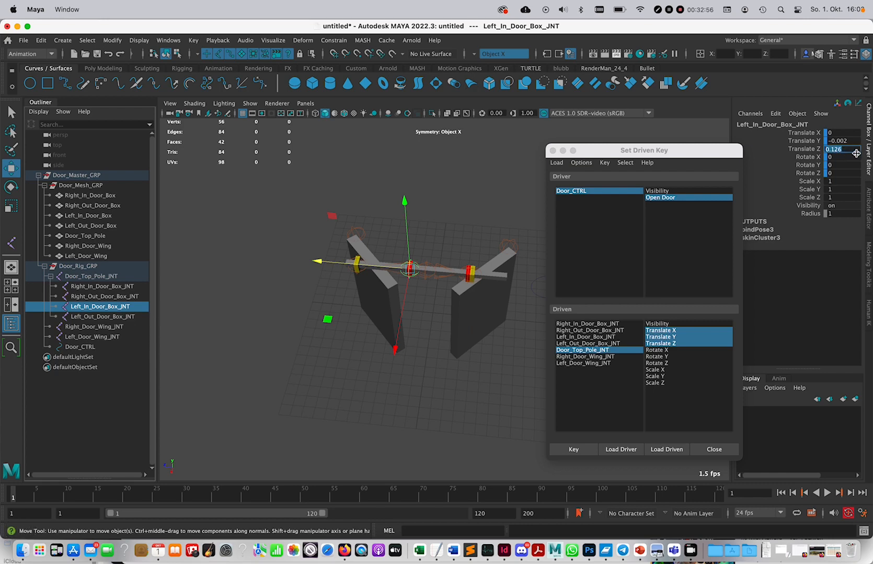
key("super+v")
key("Return")
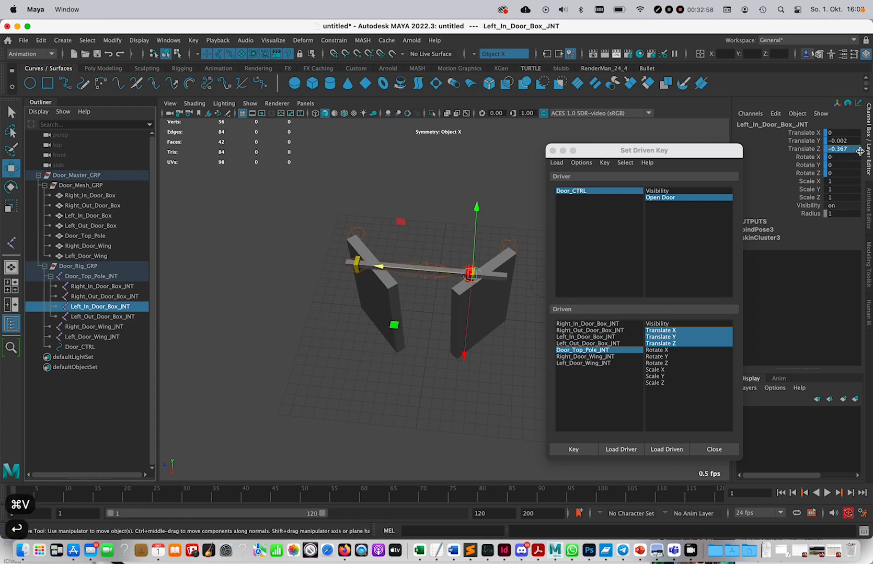
double_click(839, 150)
key("Left")
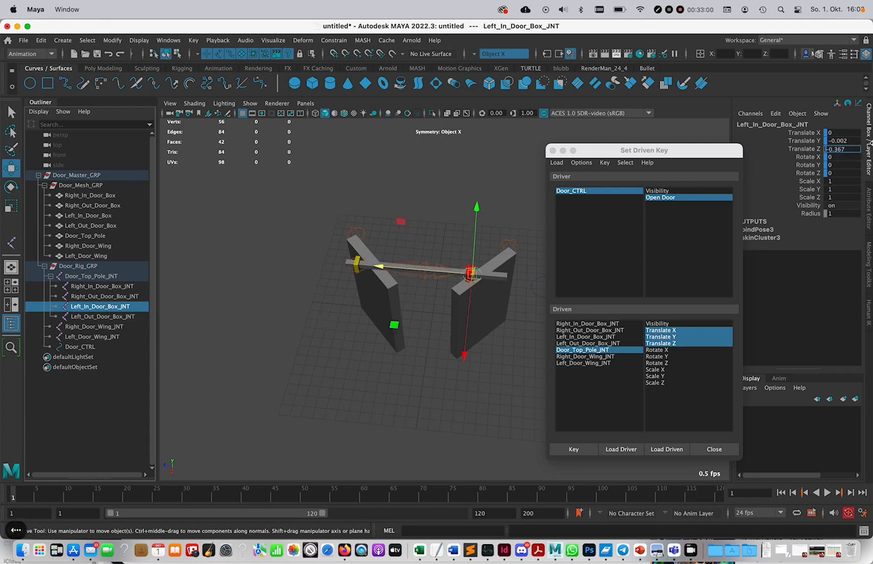
key("Delete")
key("Return")
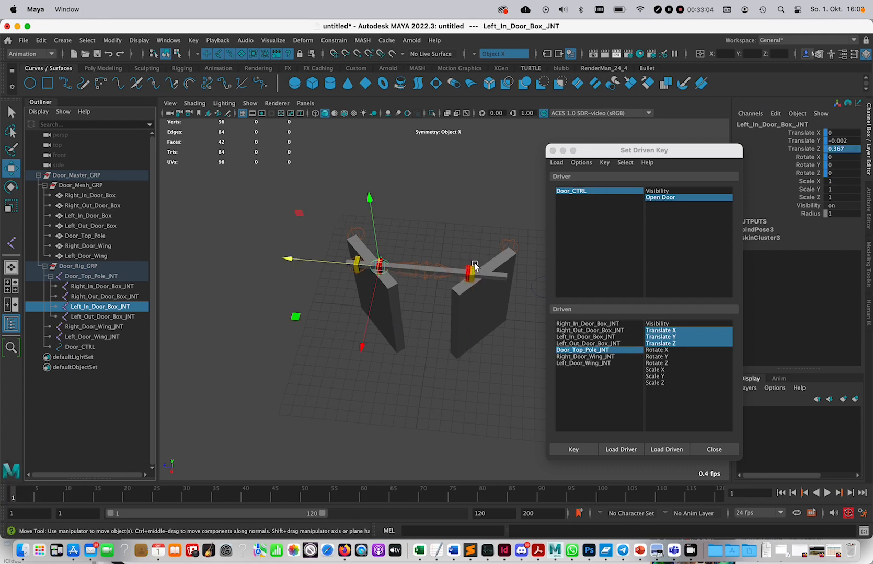
Set Left_Out_Door_Box_JNT's Translate Z to 0.367 by copying Right_Out_Door_Box_JNT's value and removing its minus sign.
left_click(126, 317)
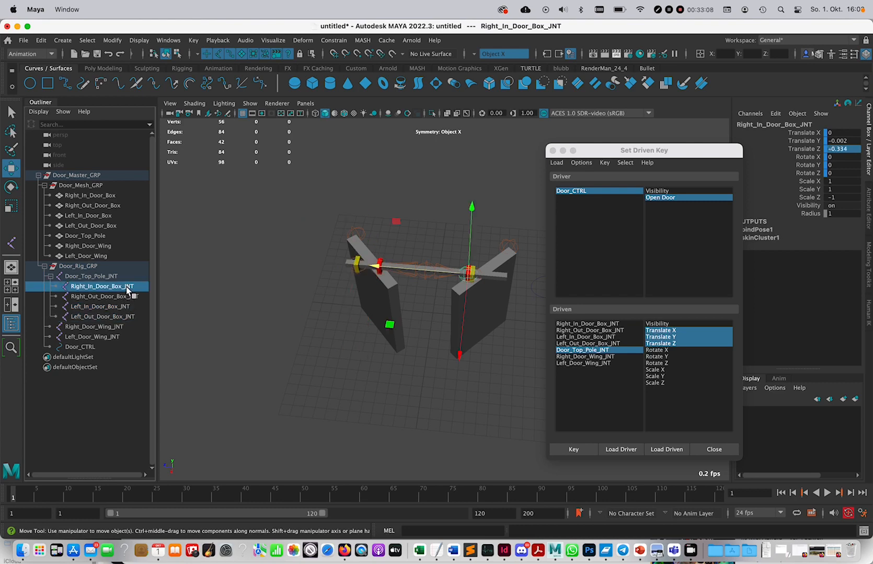
left_click(126, 287)
left_click(129, 297)
double_click(835, 150)
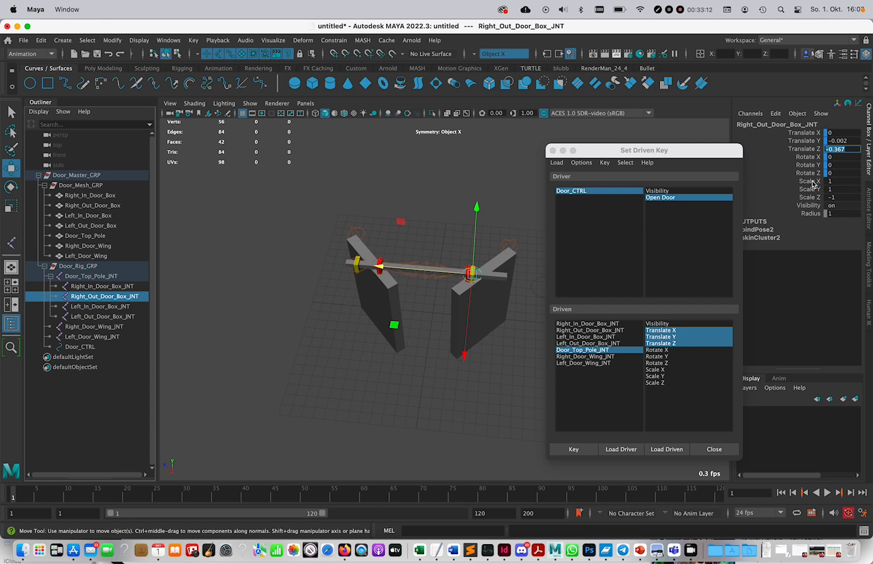
key("super+c")
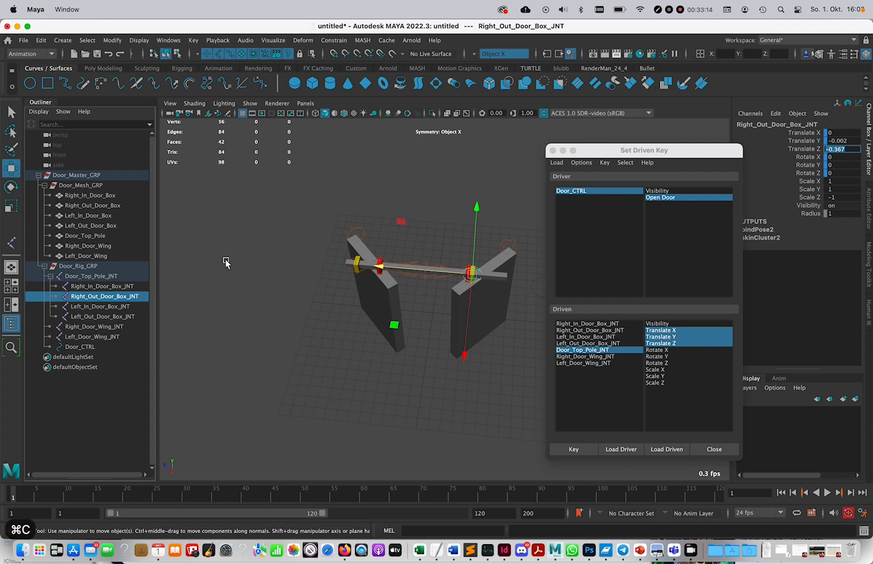
left_click(121, 318)
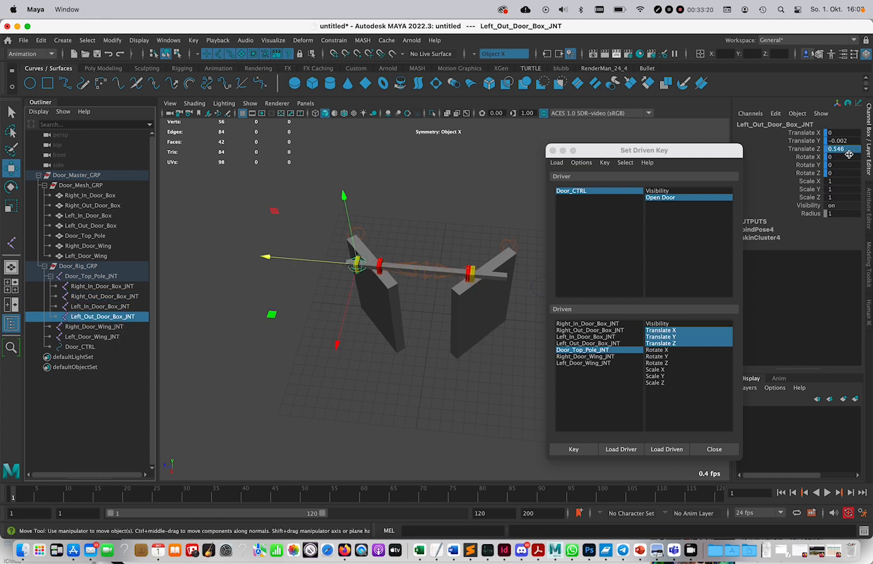
key("super+v")
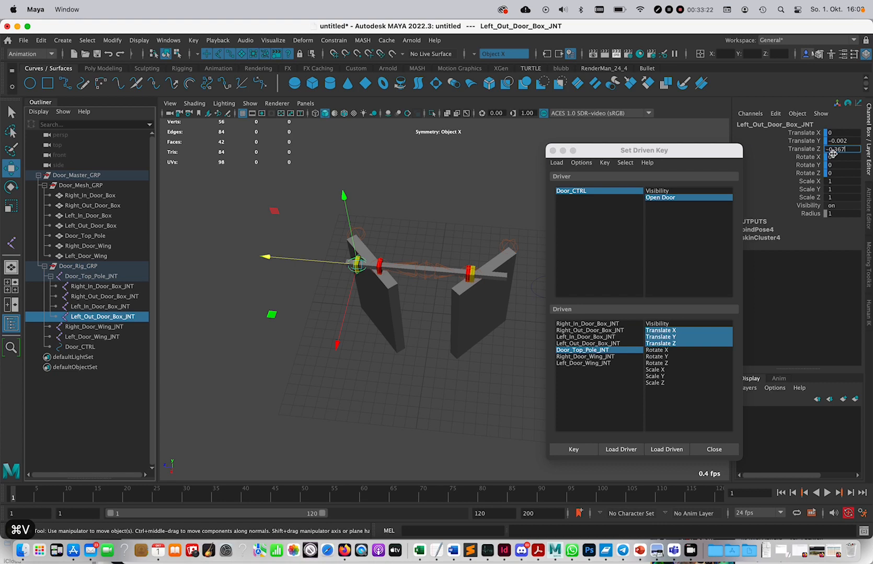
key("Left")
key("Left")
key("Left")
key("Left")
key("Left")
key("Left")
key("Left")
key("Left")
key("Left")
key("Left")
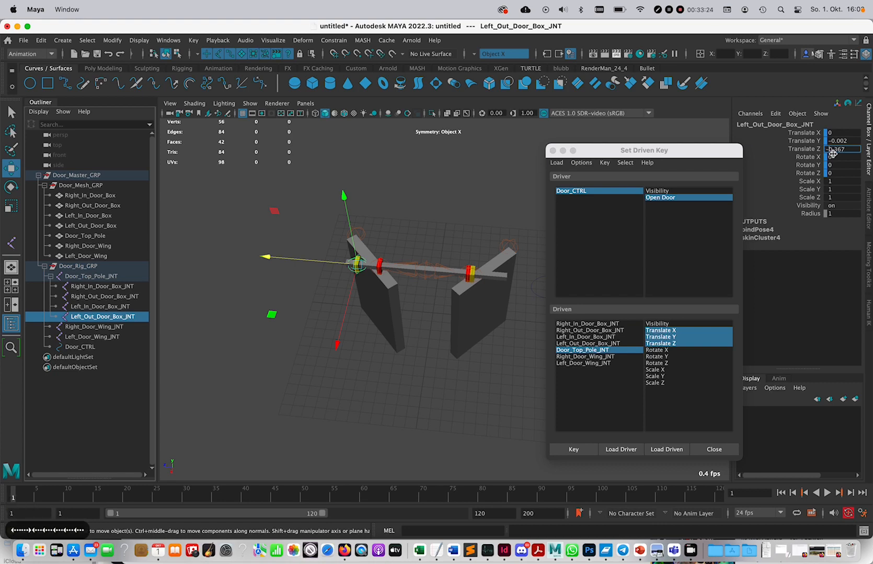
key("BackSpace")
key("Return")
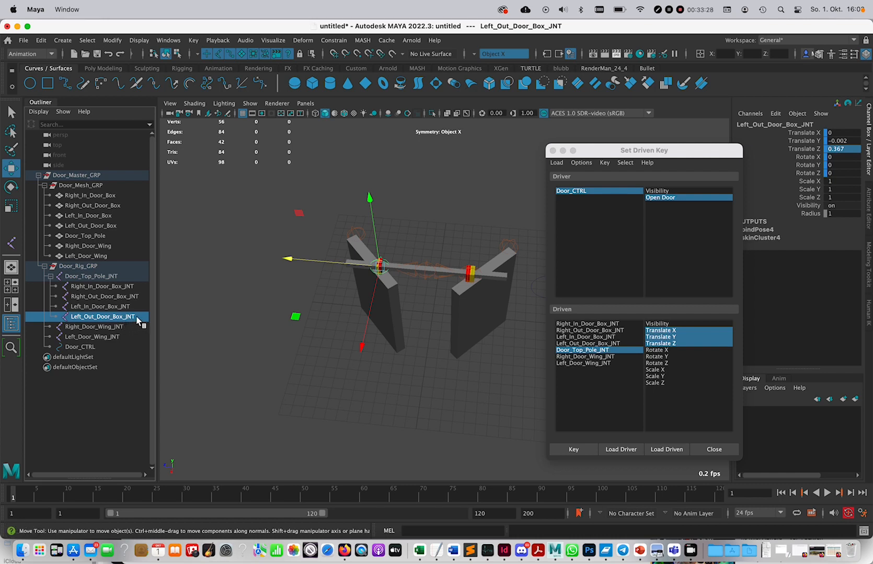
Set Left_In_Door_Box_JNT's Translate Z to 0.334 by copying Right_In_Door_Box_JNT's value and removing its minus sign.
left_click(123, 287)
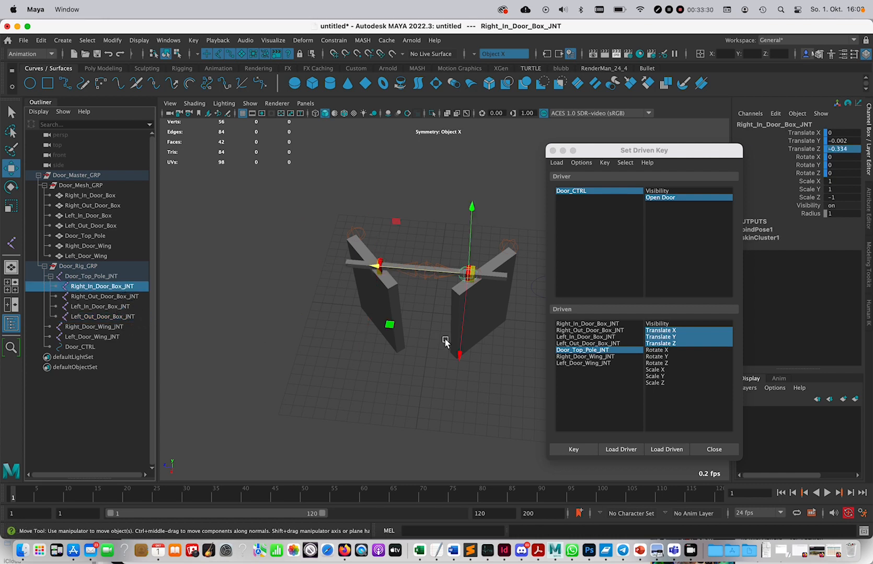
double_click(852, 149)
key("super+c")
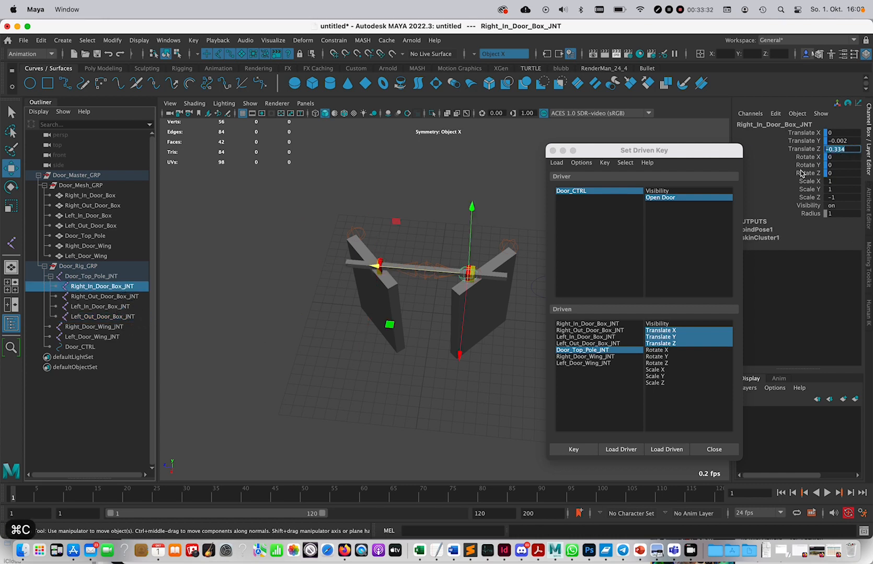
left_click(120, 297)
left_click(121, 307)
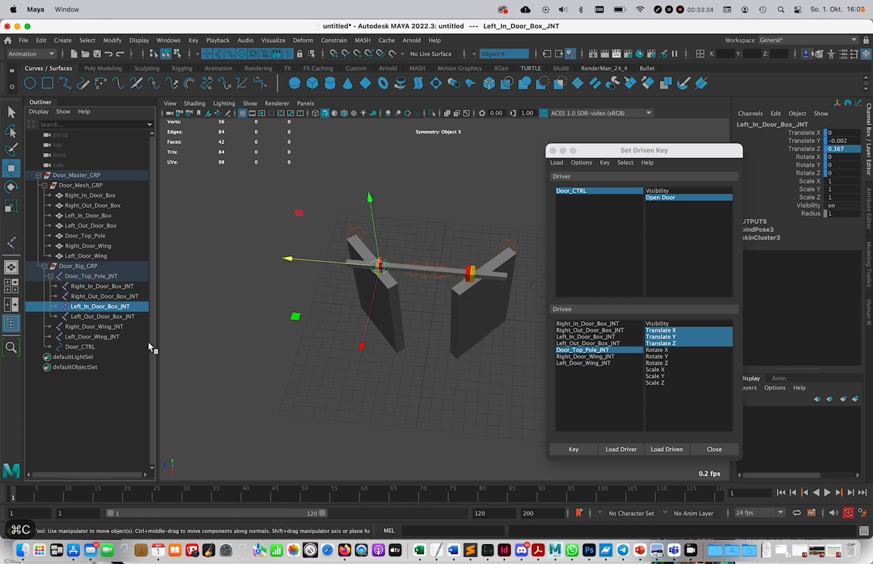
double_click(845, 150)
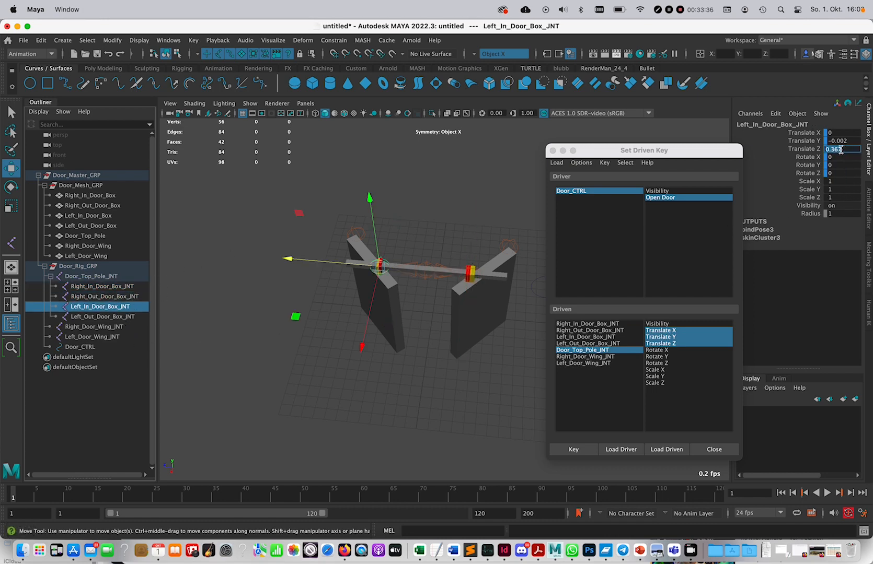
key("super+v")
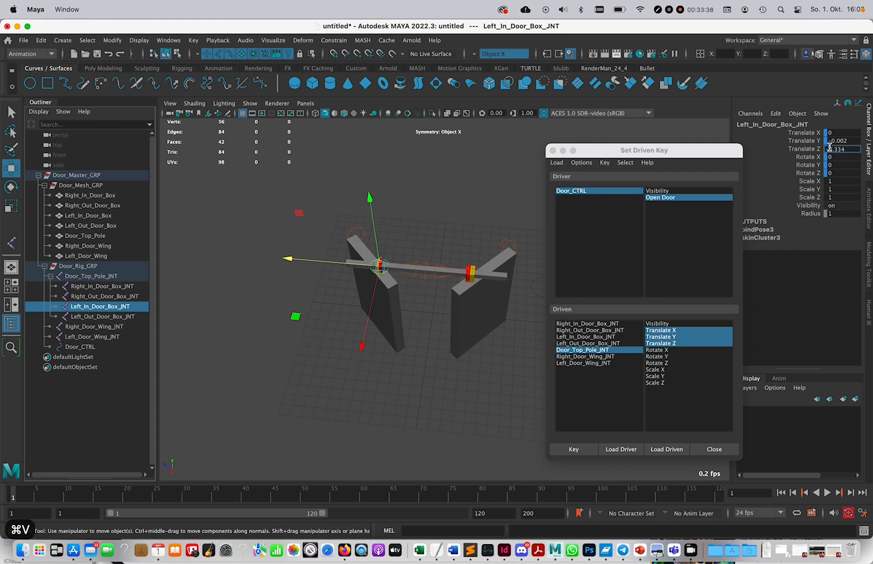
key("BackSpace")
key("Return")
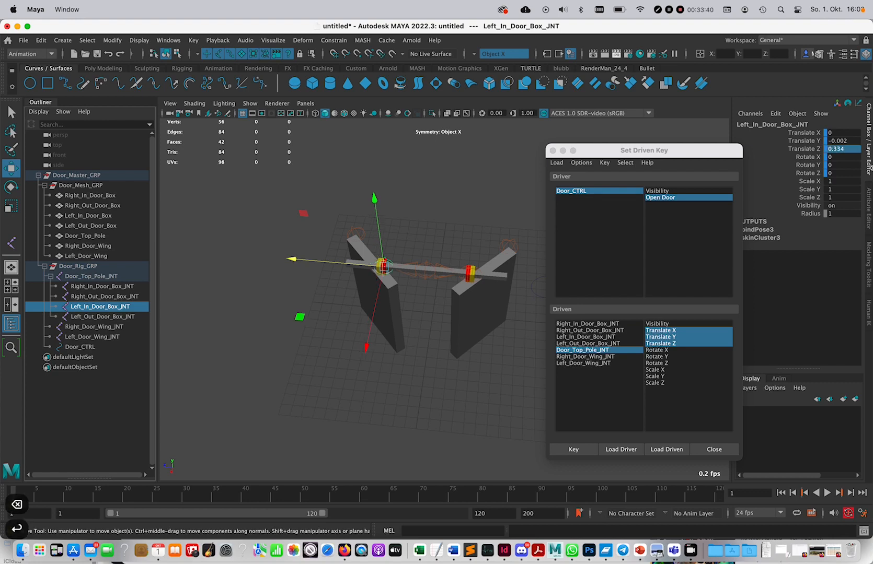
Key Translate X, Y and Z of all four door box joints against Door_CTRL's current Open Door value.
left_click(601, 344)
left_click(604, 325, "shift")
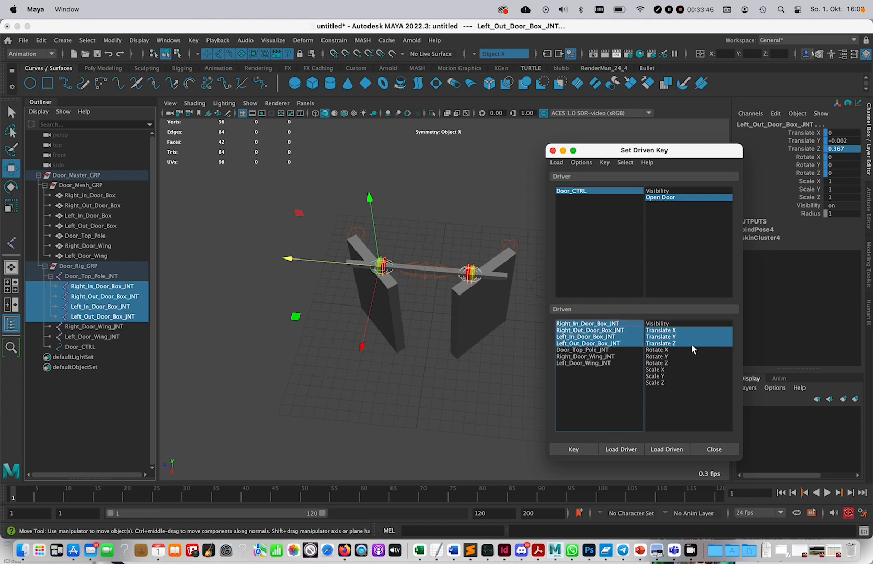
left_click(575, 450)
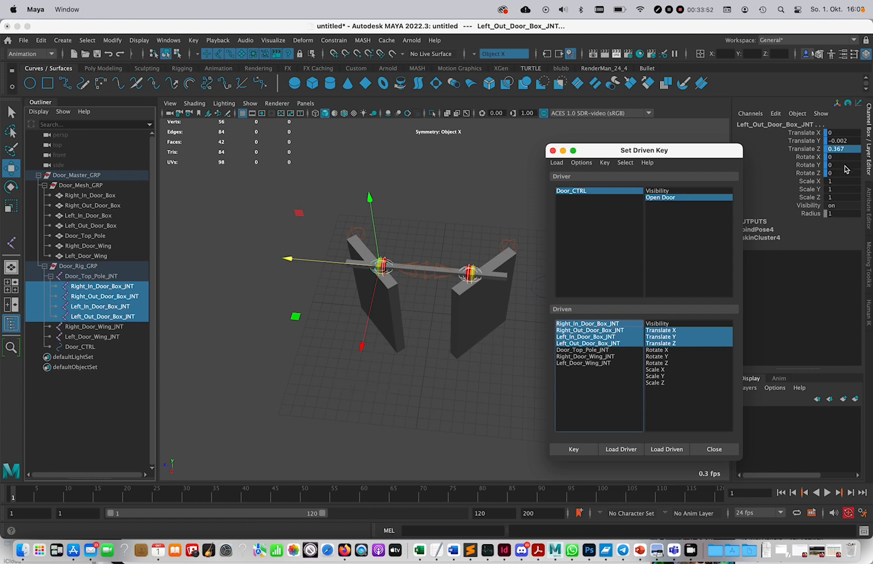
Set Door_CTRL's Open Door to 1.
left_click(592, 191)
double_click(849, 141)
type("1")
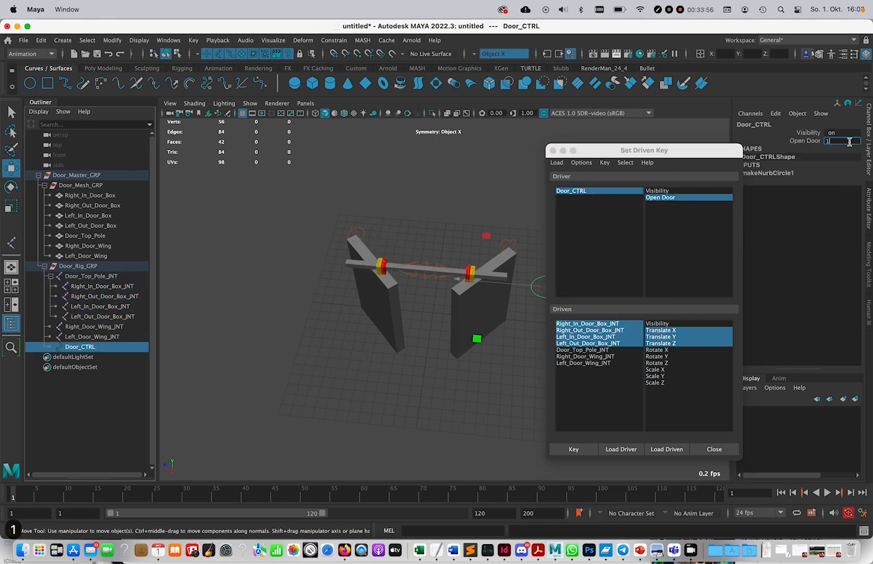
key("Return")
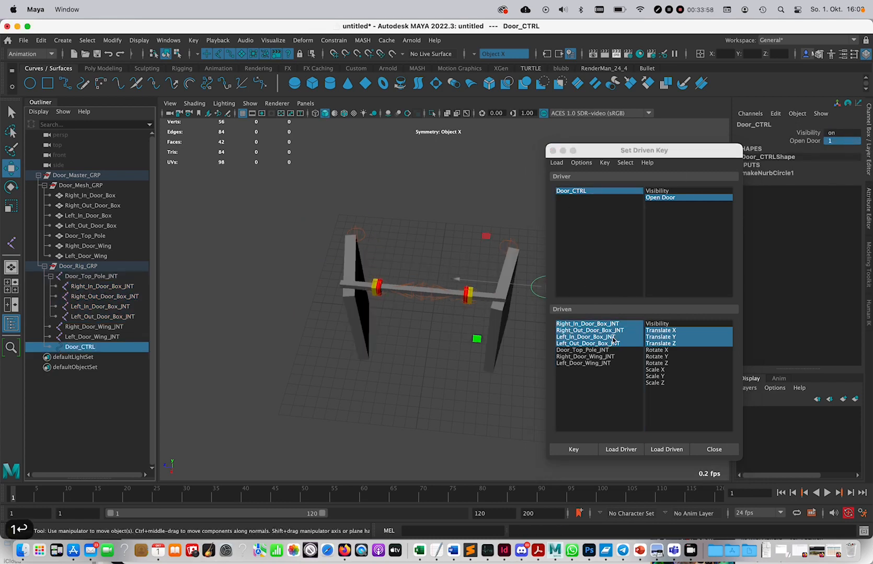
Move both right door box joints outward along the top pole, bringing Right_Out_Door_Box_JNT to about -0.605 in Translate Z.
left_click(74, 286)
left_click(95, 297, "shift")
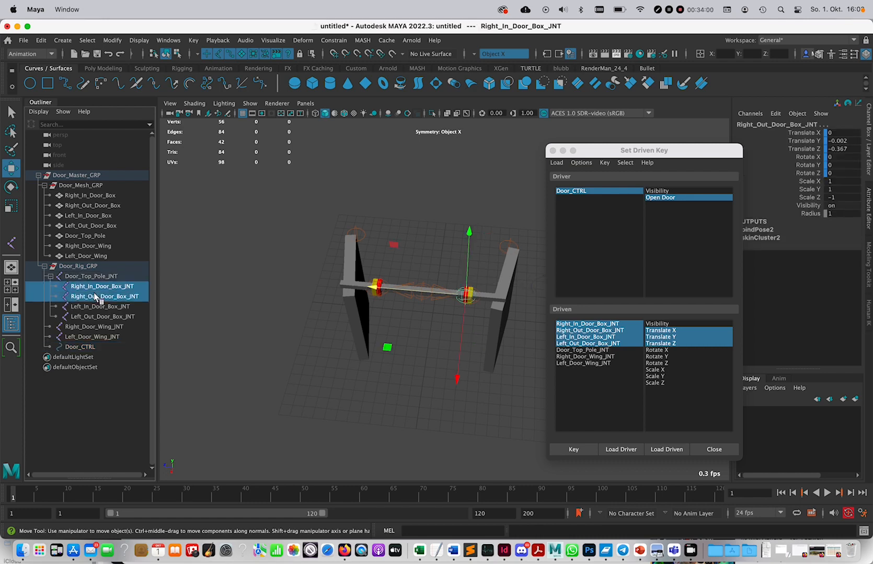
middle_click_drag(377, 287, 409, 297)
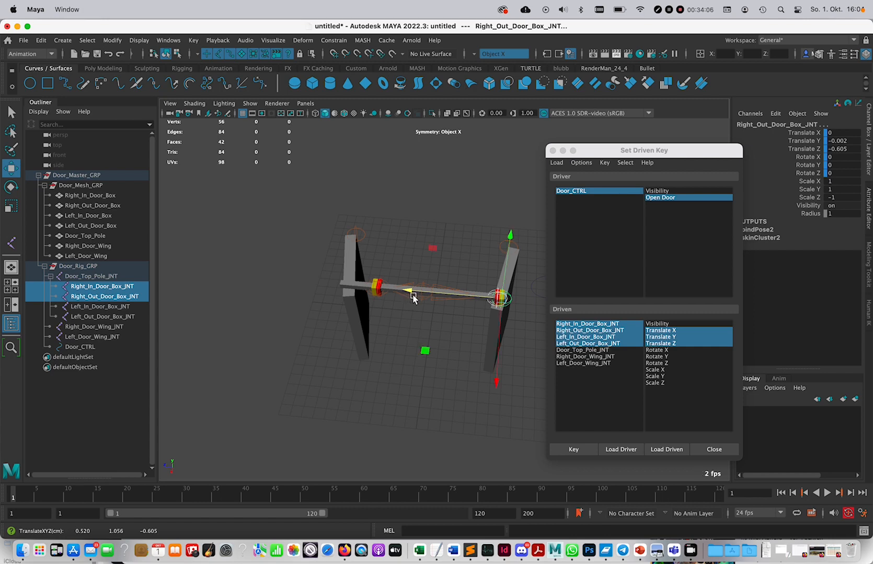
Move both left door box joints outward along the top pole, bringing Left_Out_Door_Box_JNT to about 0.587 in Translate Z.
left_click(99, 307)
left_click(102, 317, "ctrl")
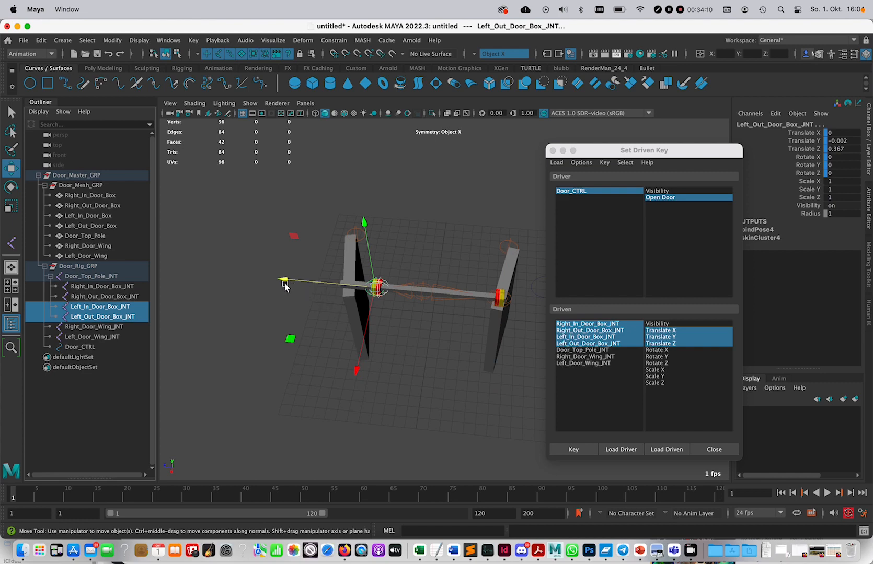
left_click_drag(280, 282, 259, 278)
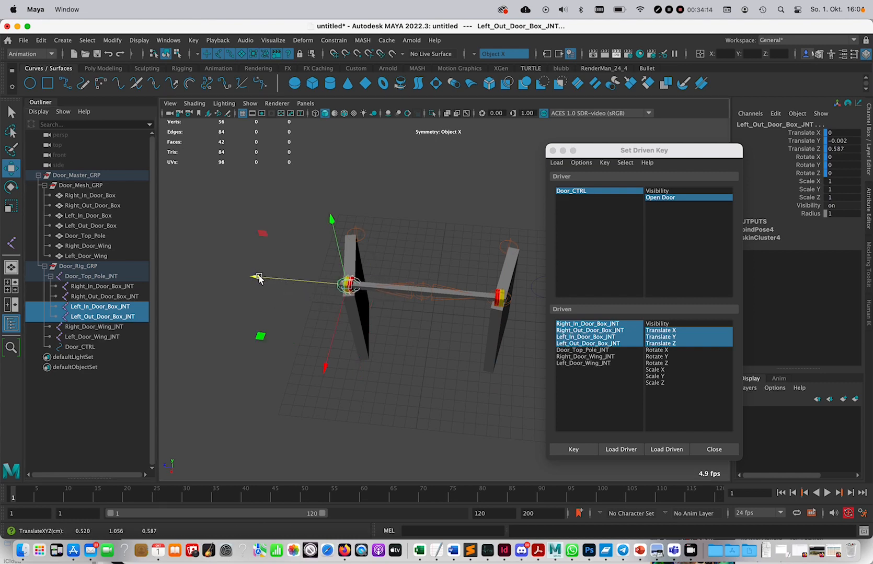
Key the four door box joints' translations at Open Door 1 and move the Set Driven Key window aside.
left_click_drag(391, 358, 414, 356, "alt")
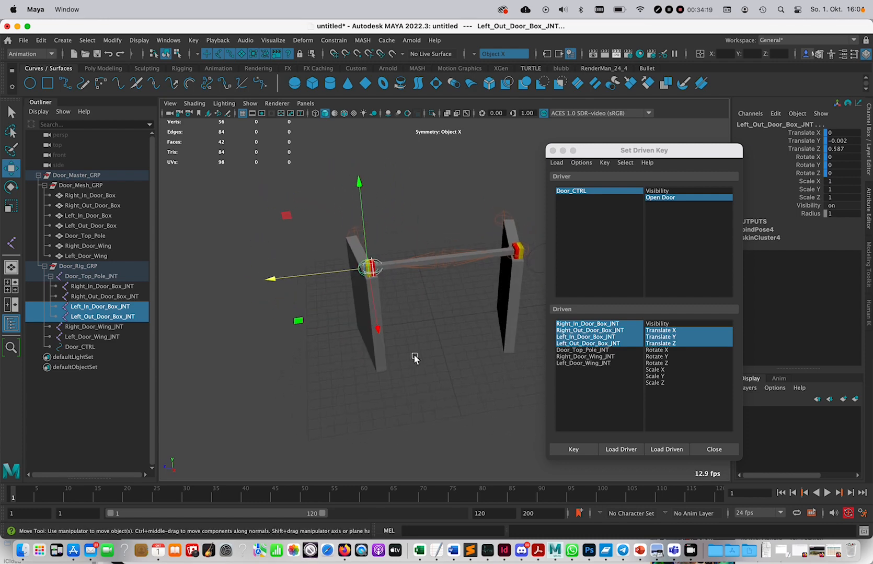
left_click(573, 450)
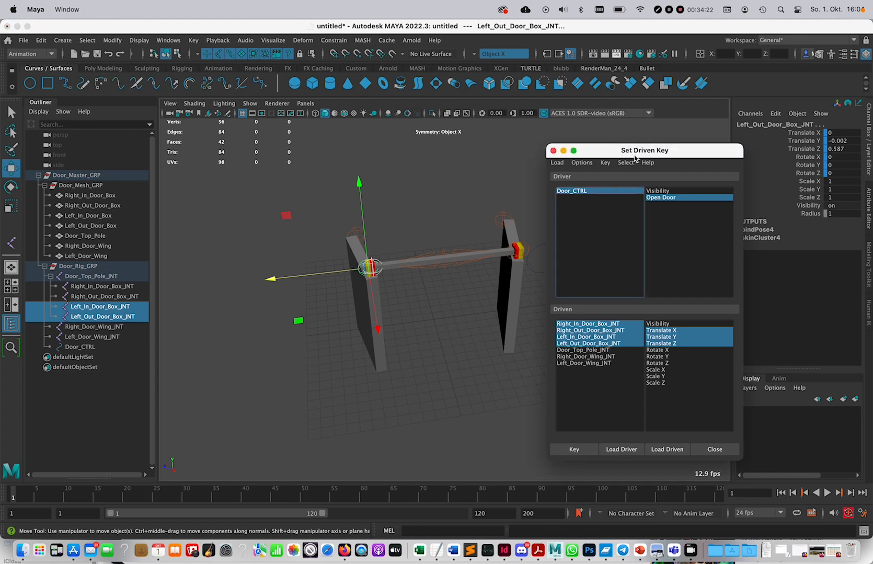
left_click_drag(632, 155, 705, 197)
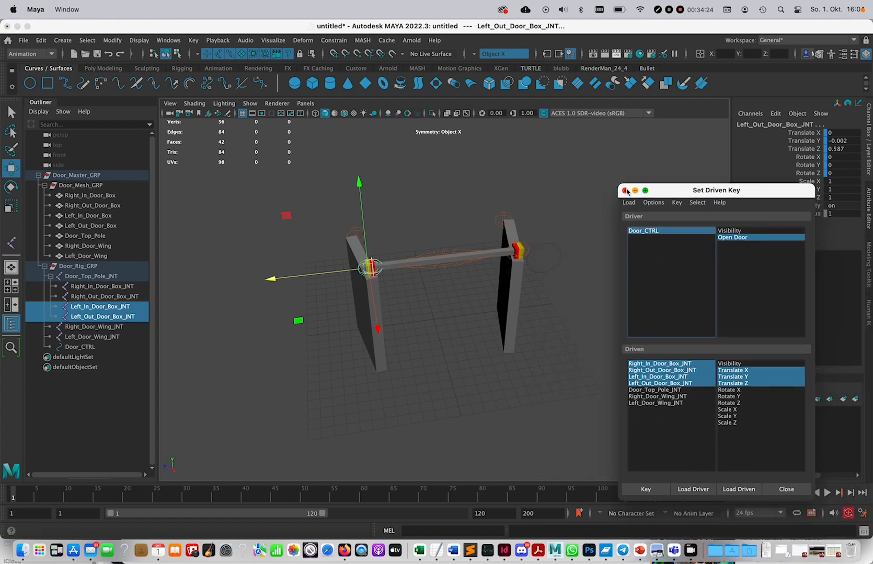
Scrub Door_CTRL's Open Door attribute in the viewport to test the driven door motion.
left_click(655, 233)
left_click(804, 141)
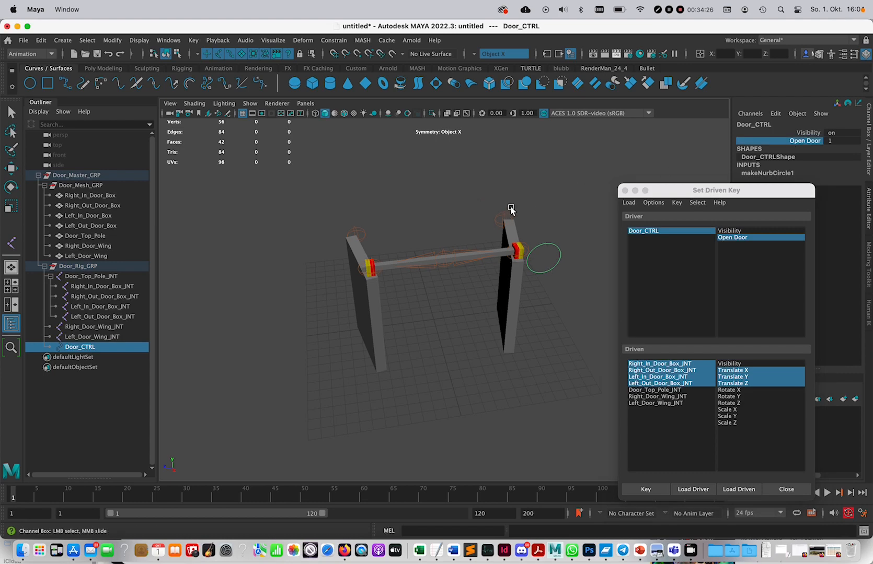
mouse_move(511, 209)
middle_mouse_down()
mouse_move(503, 207)
mouse_move(515, 207)
mouse_move(504, 214)
mouse_move(514, 216)
mouse_move(503, 216)
mouse_move(511, 217)
middle_mouse_up()
Set Door_CTRL's Open Door to 0.2 and view the slightly open doors up close.
double_click(843, 140)
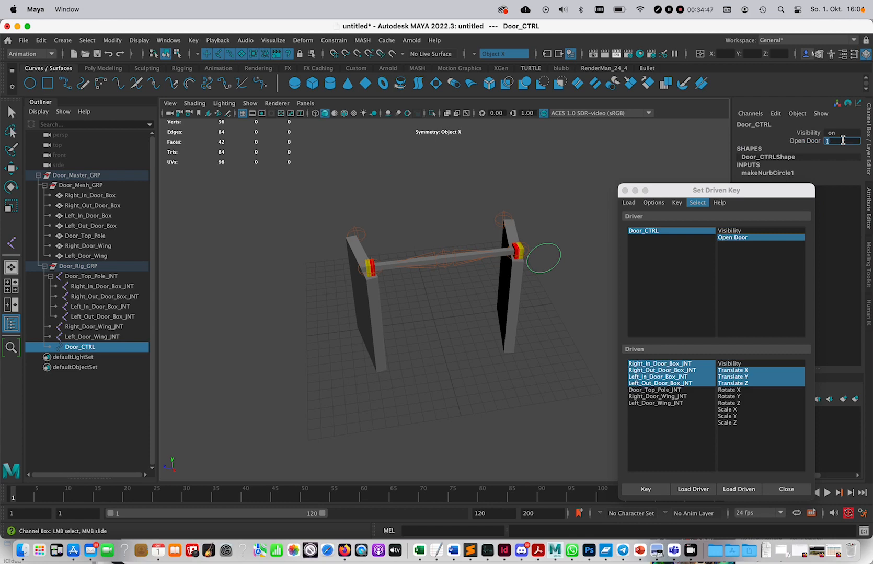
type("0.2")
key("Return")
scroll(457, 219, "up", 2)
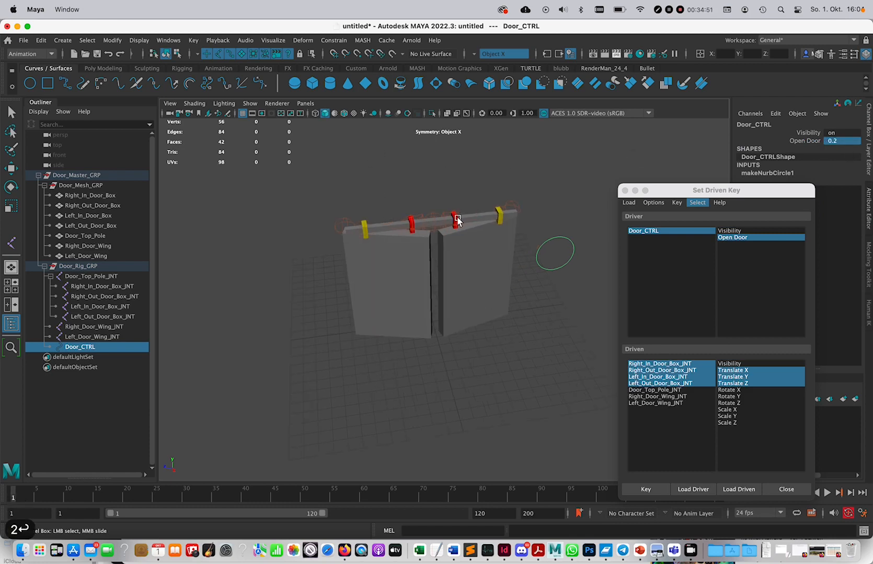
Move the inner door box joints inward along the top pole: Left_In_Door_Box_JNT to about 0.143 and Right_In_Door_Box_JNT to about -0.149 in Translate Z.
left_click_drag(458, 220, 452, 239, "alt")
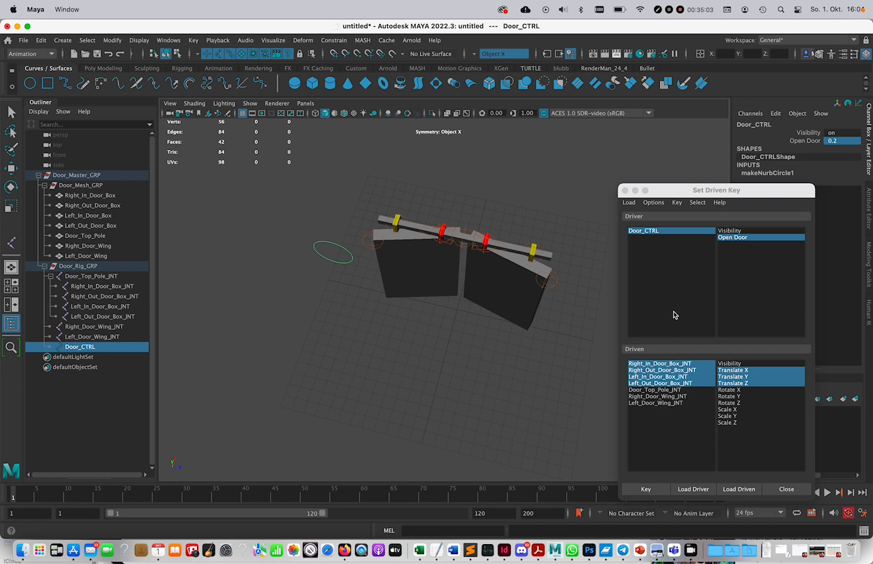
left_click(482, 241)
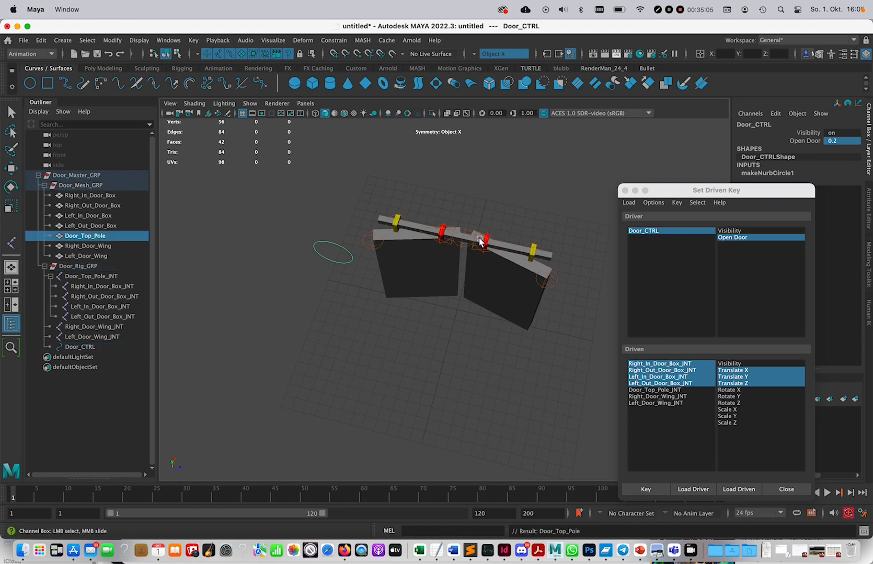
key("w")
left_click(492, 240)
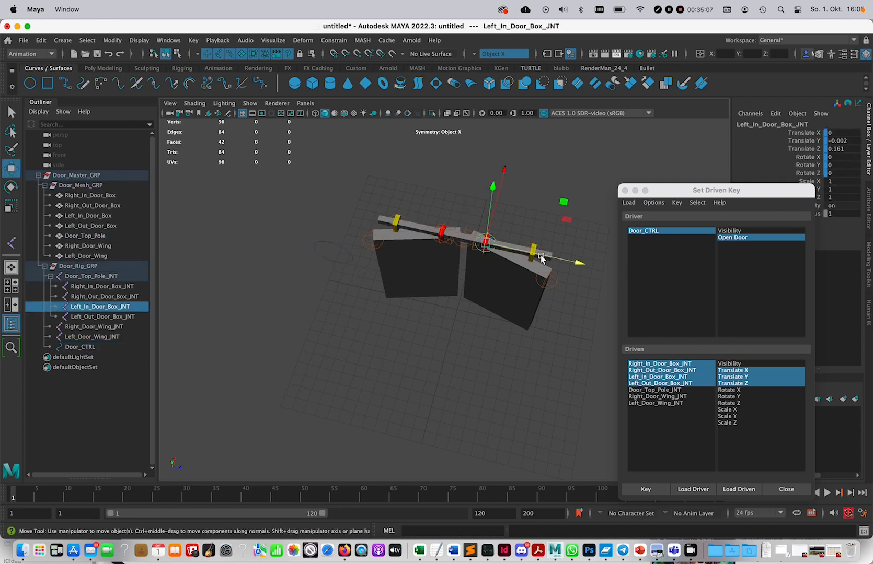
left_click_drag(579, 265, 576, 266)
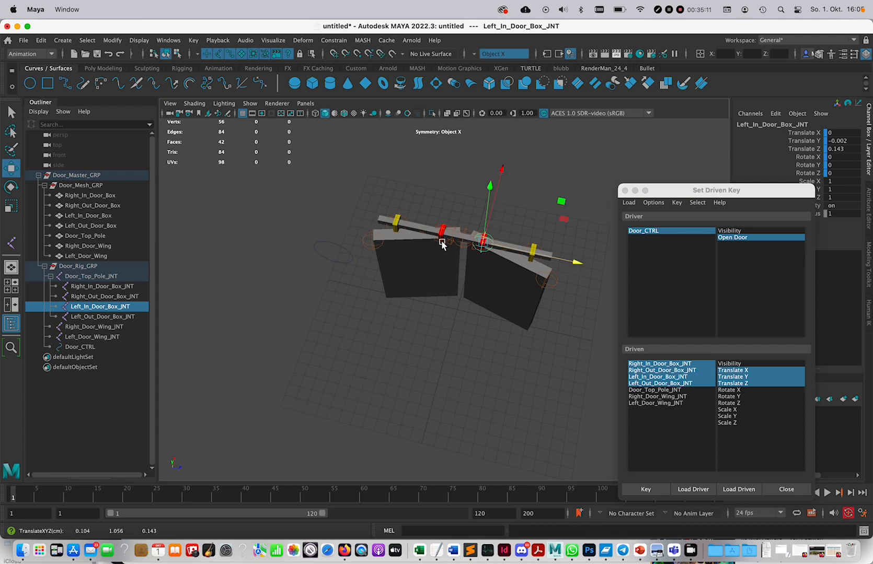
left_click(448, 234)
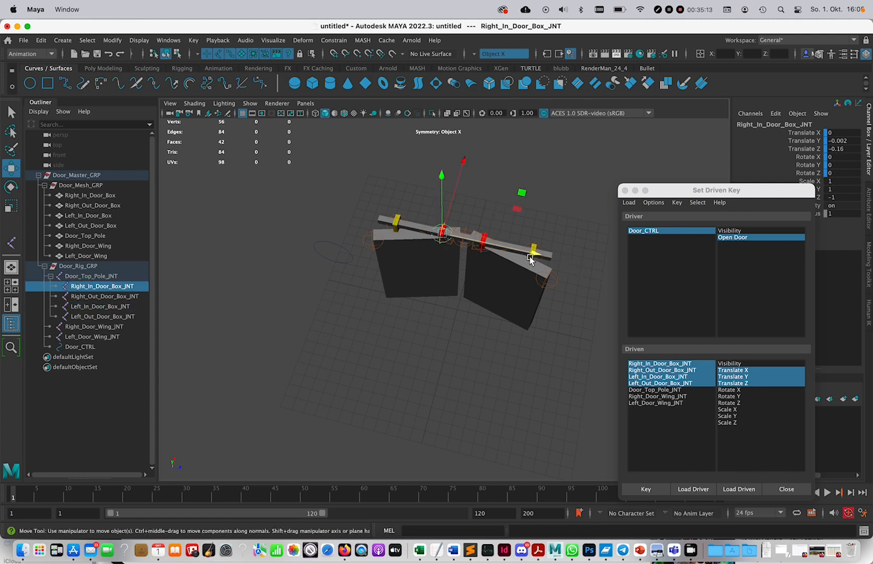
middle_click_drag(533, 256, 534, 257)
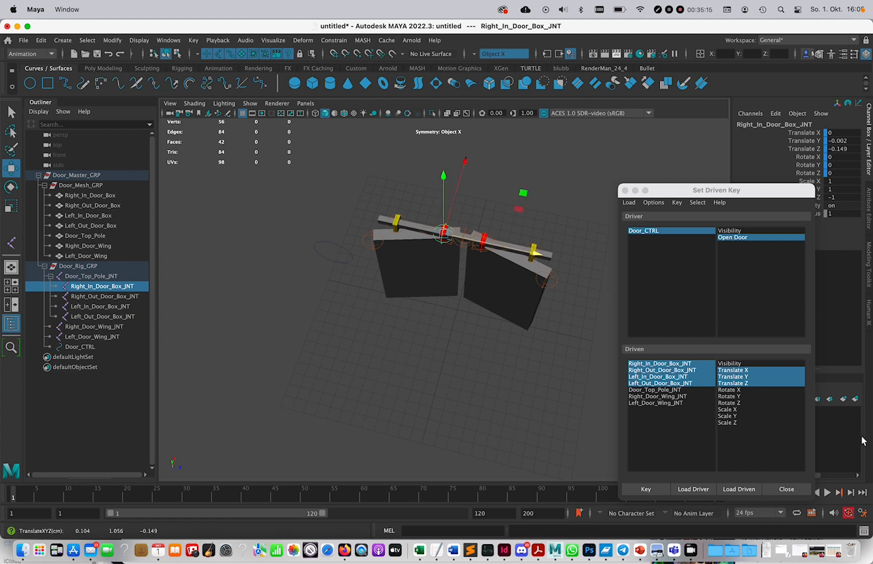
Key the four door box joints' translations at Open Door 0.2 and reselect the Door_CTRL driver.
left_click(656, 491)
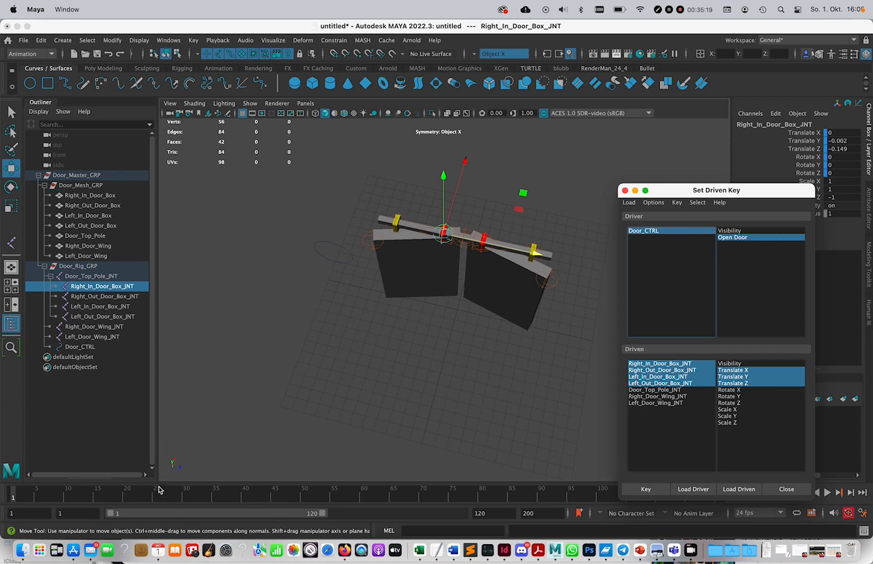
left_click(648, 231)
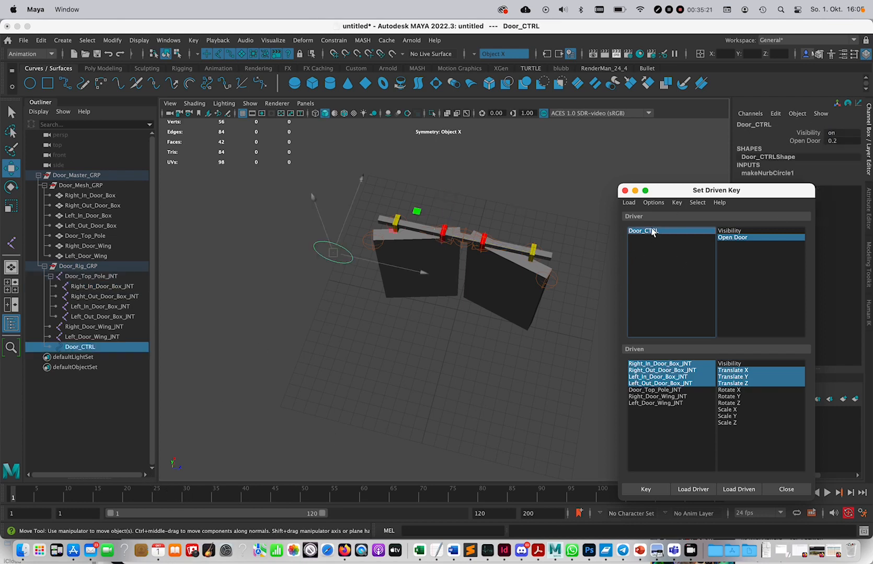